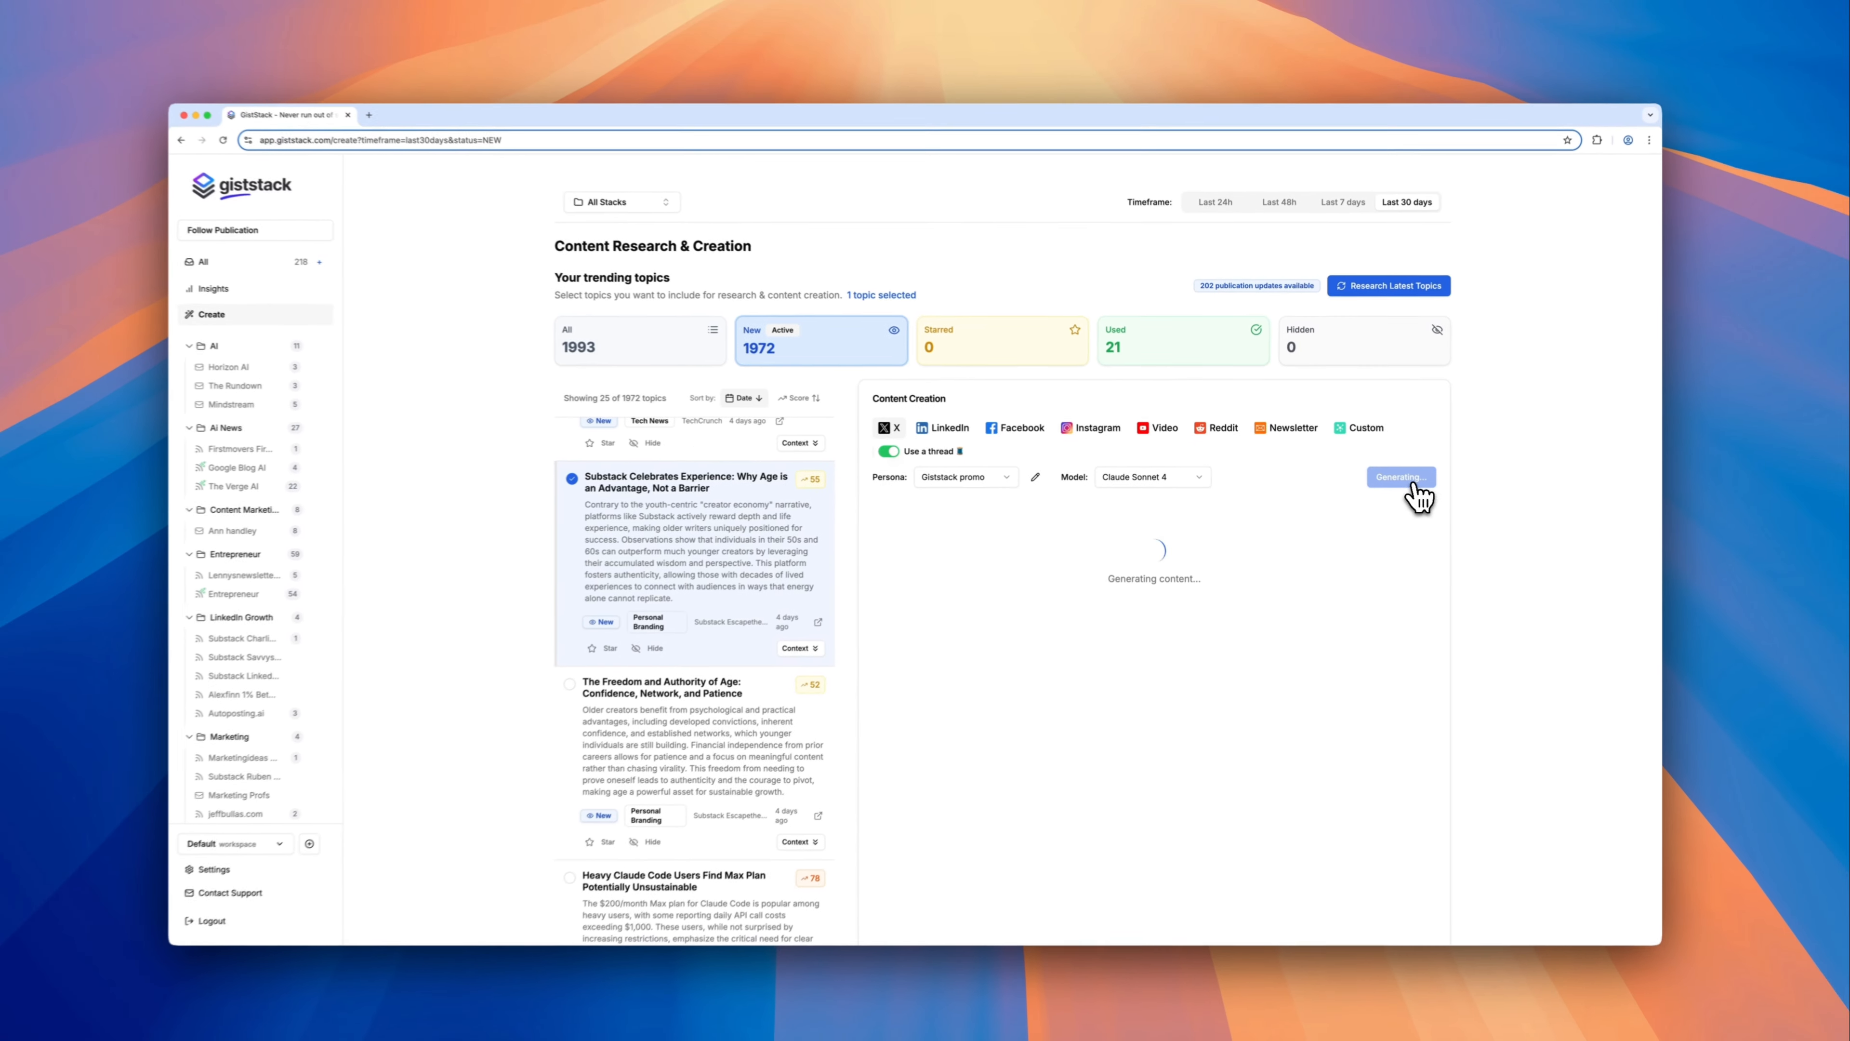
- Generate one 1:1 image for the X thread with the Flux Schnell model and automatic style
click(919, 519)
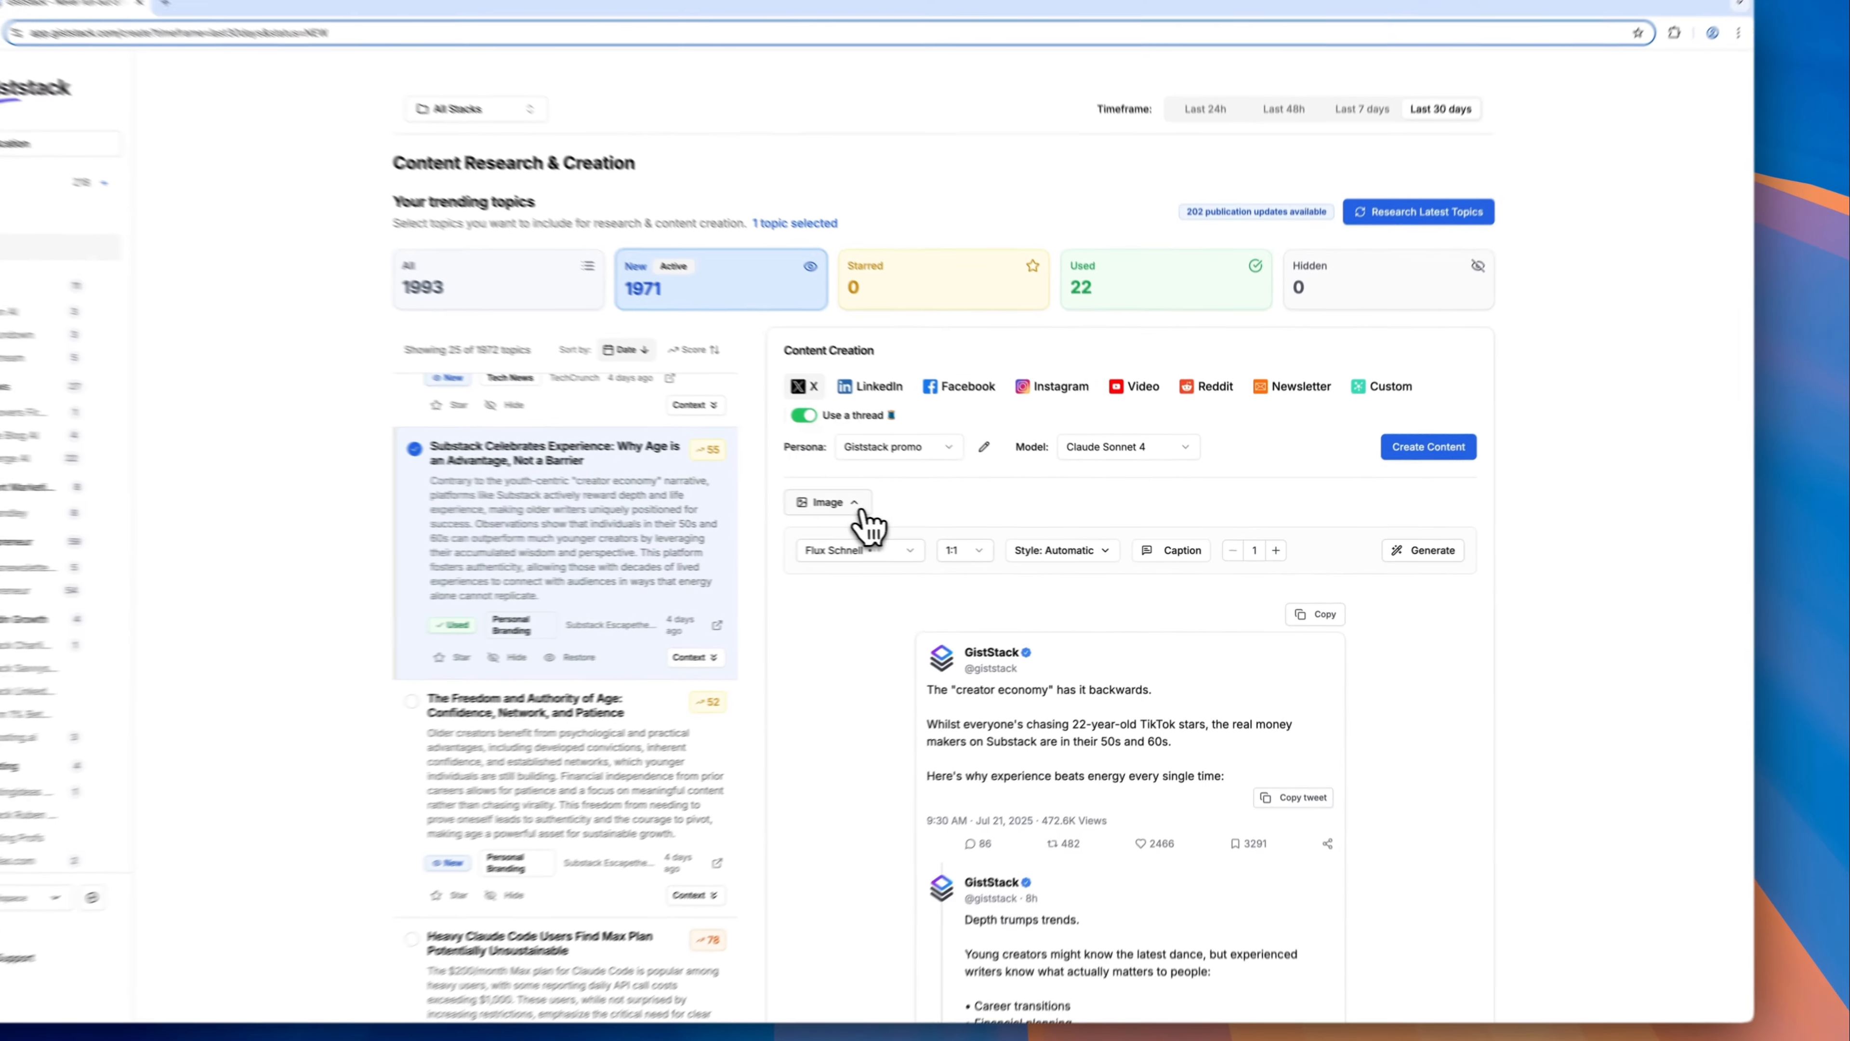
click(1388, 560)
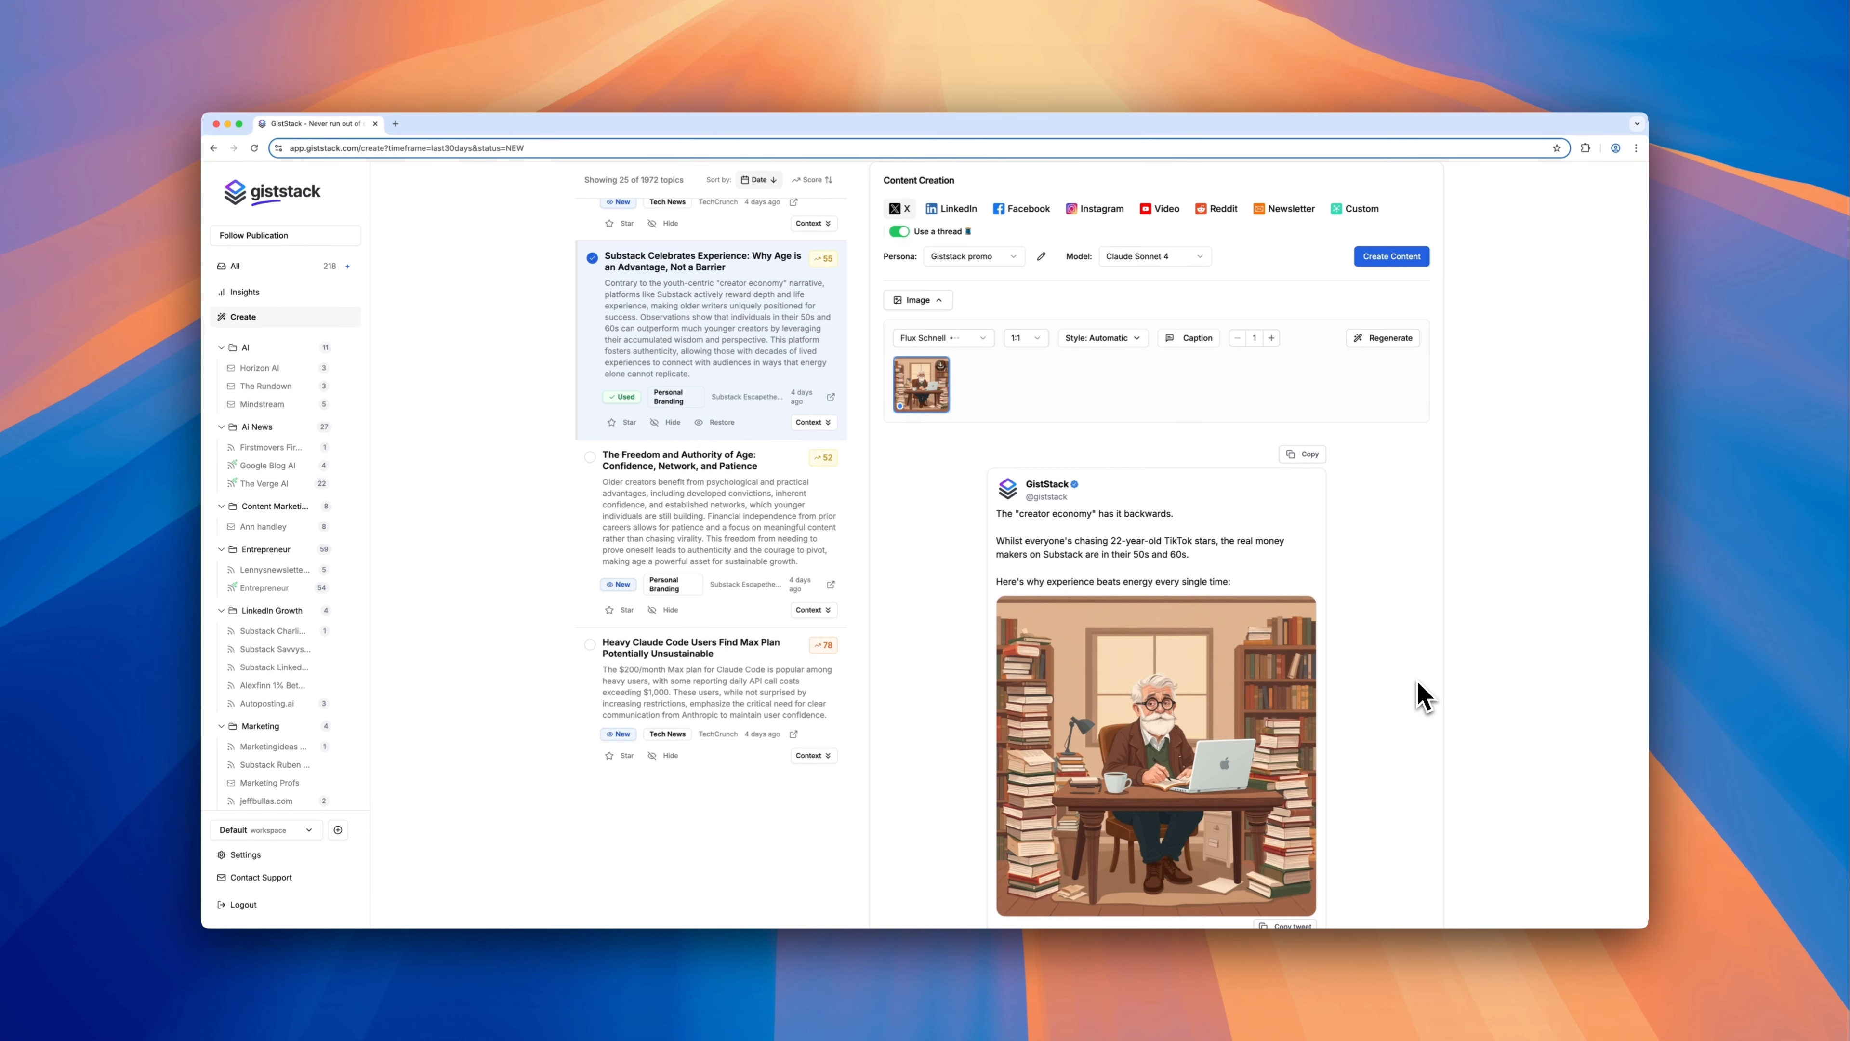
- Read through the generated X thread to its last tweet and browse further trending topics in the list
scroll(1421, 696, down, 5)
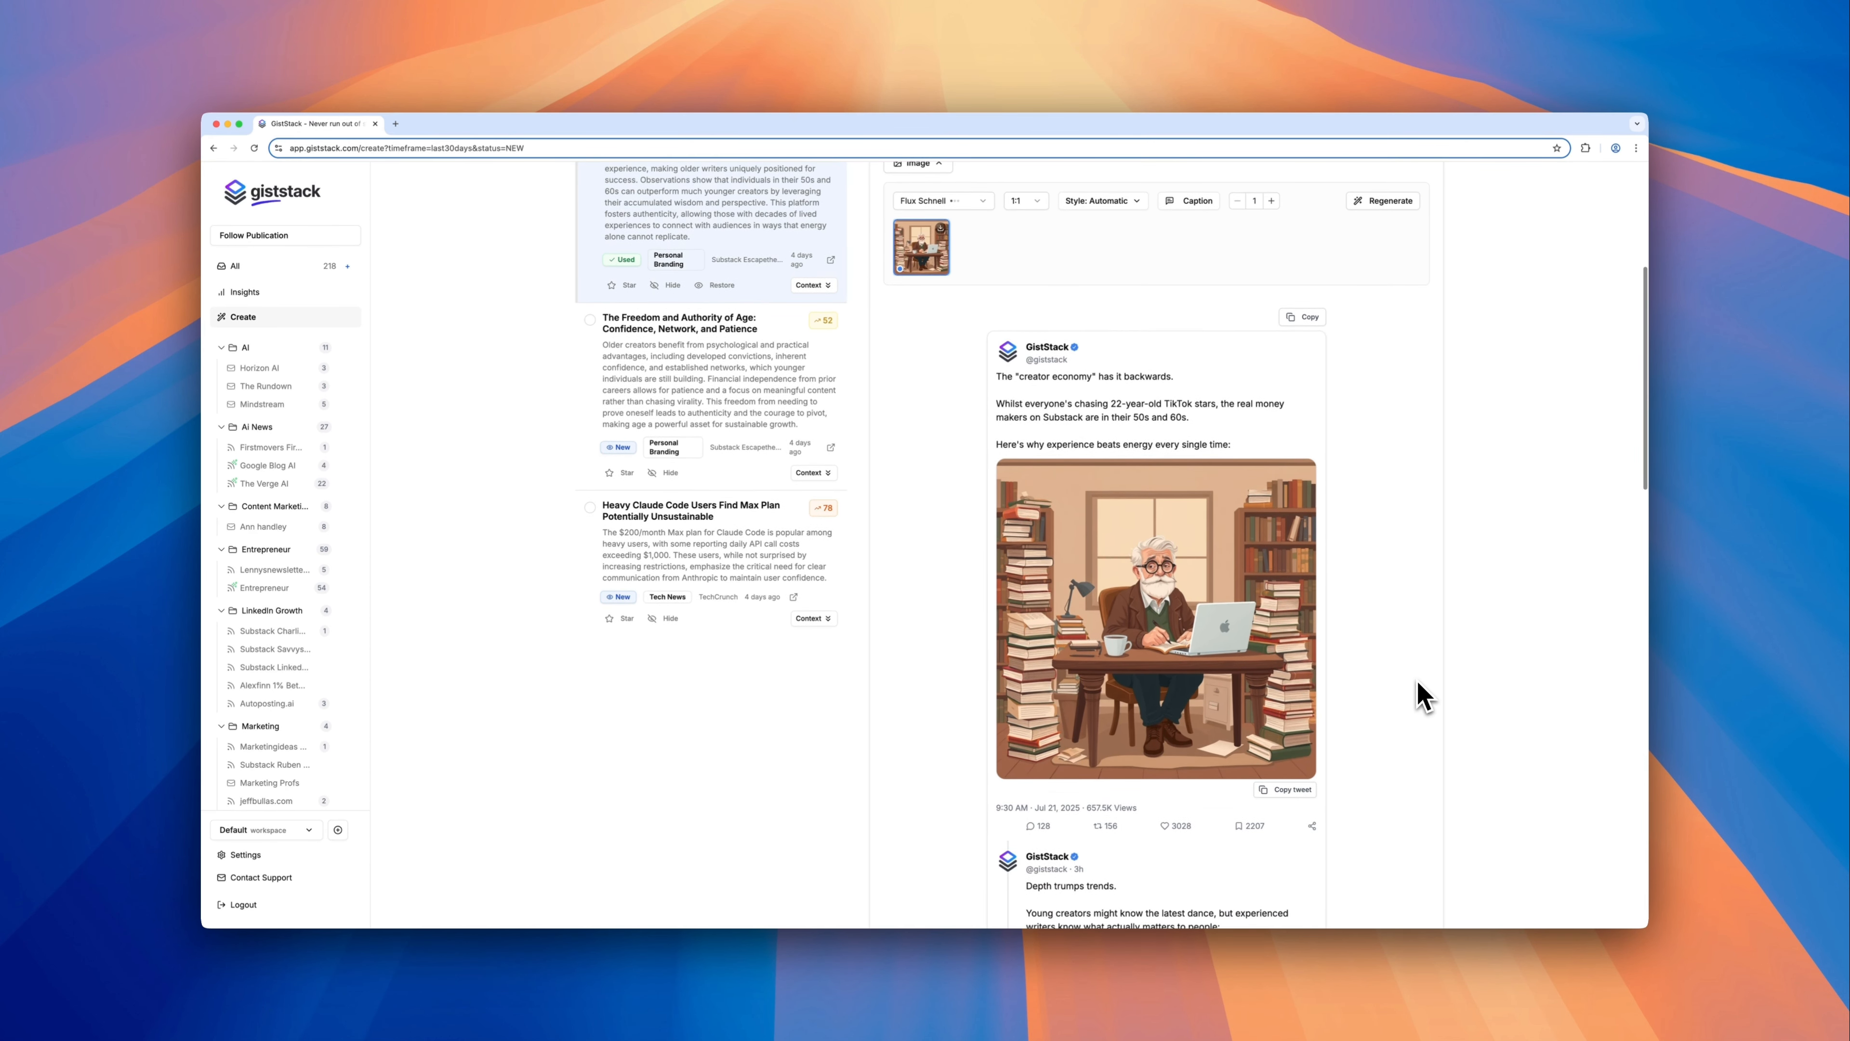
scroll(1422, 696, down, 20)
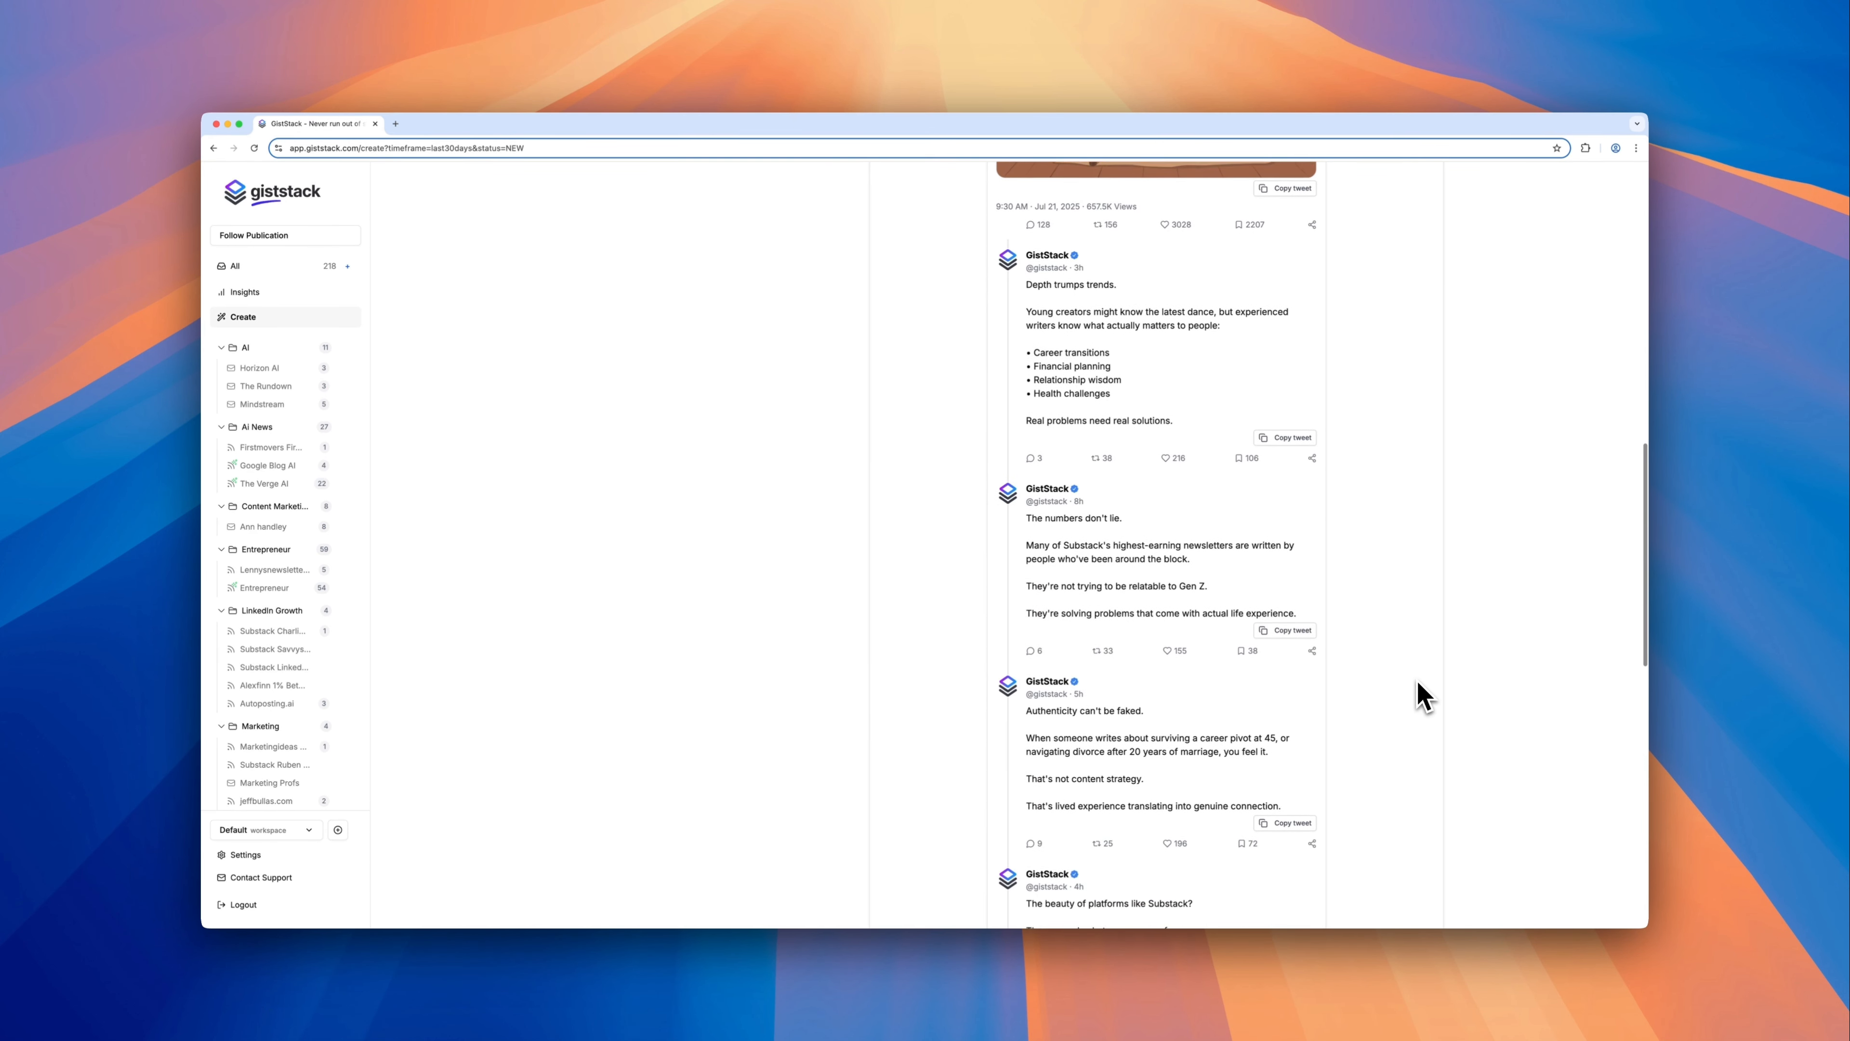
scroll(1422, 696, down, 13)
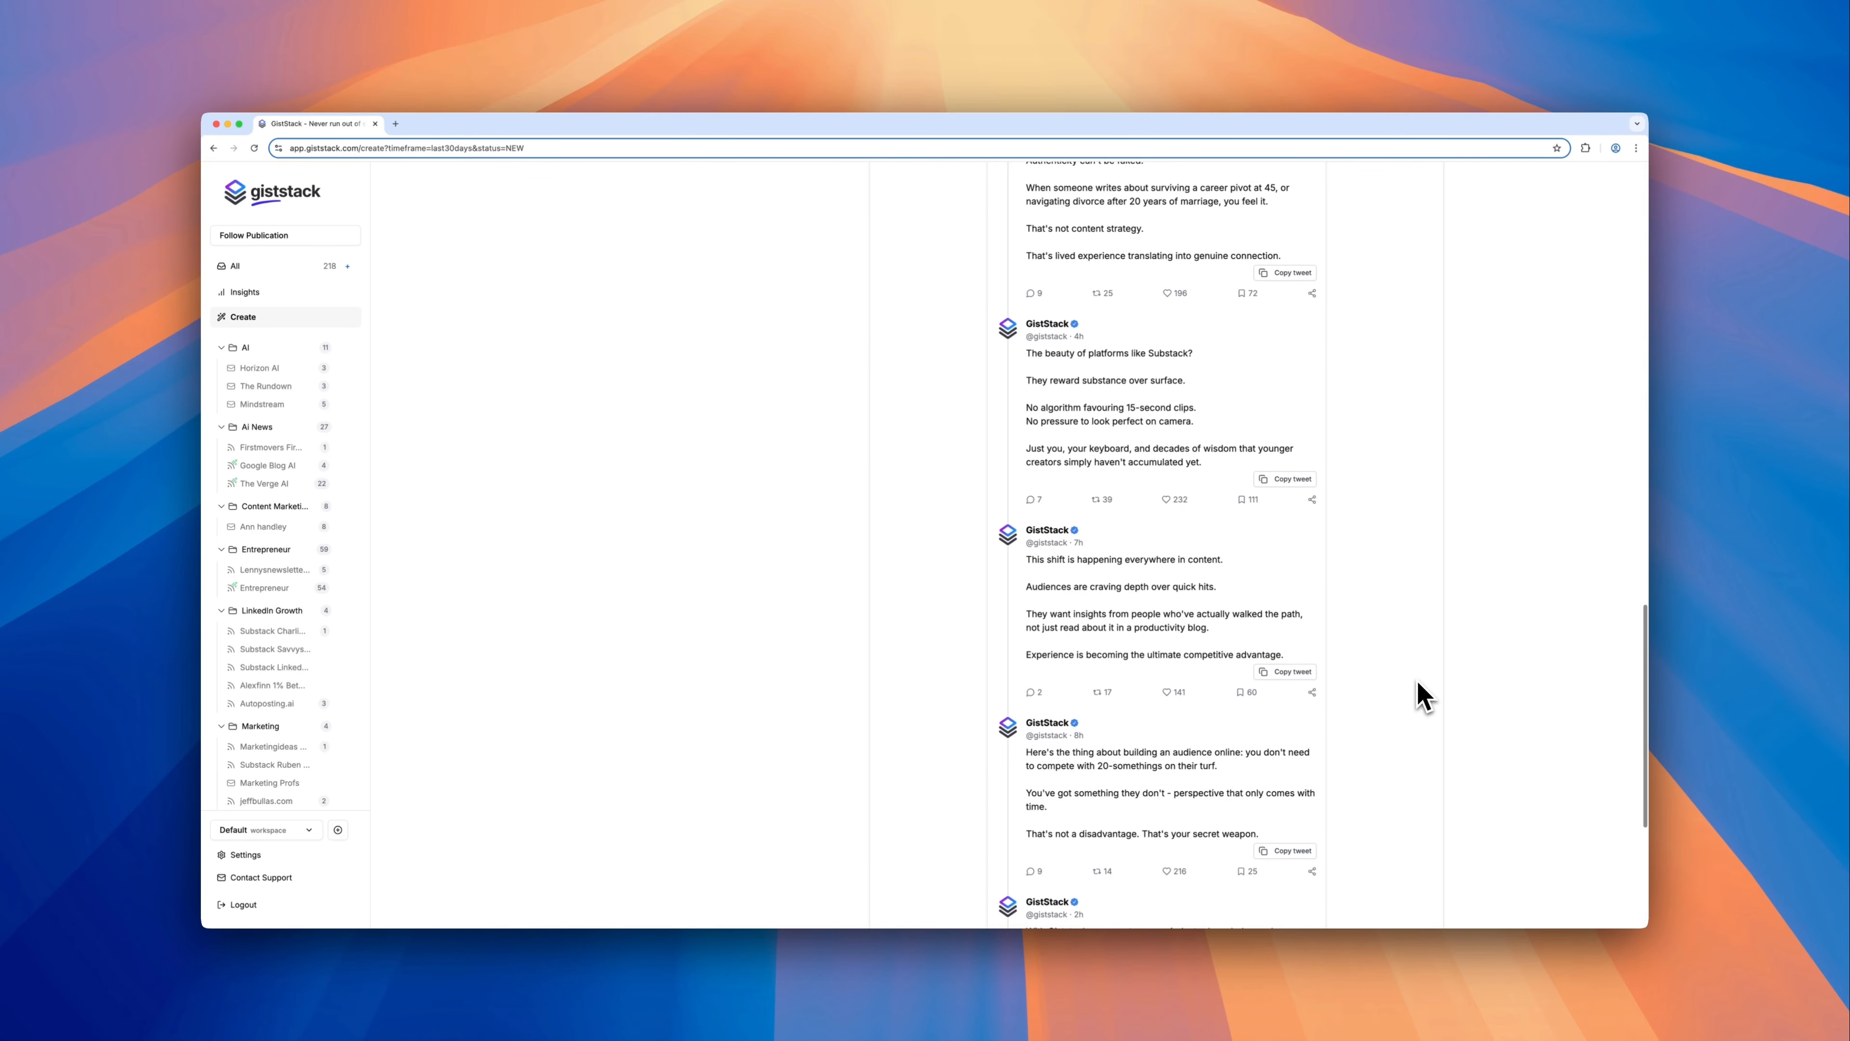
scroll(1424, 696, down, 3)
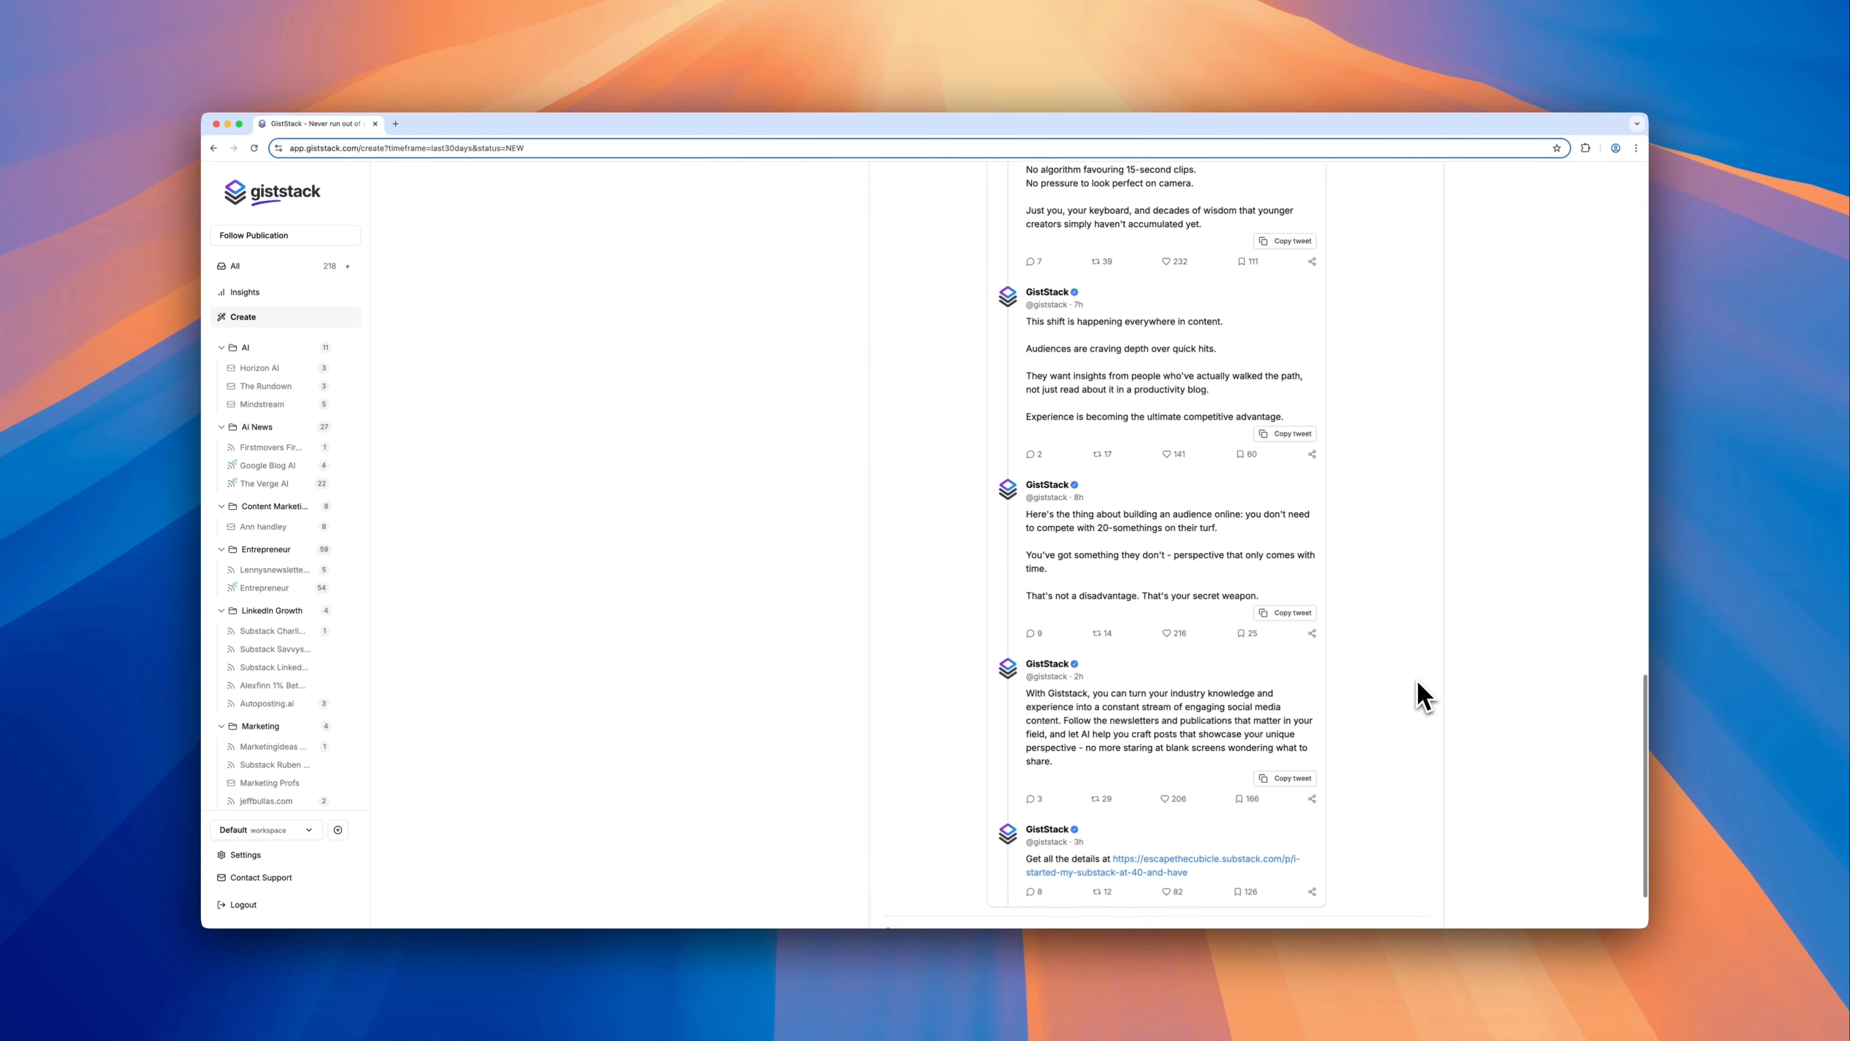
scroll(1425, 696, up, 20)
scroll(1422, 696, up, 5)
scroll(723, 626, down, 5)
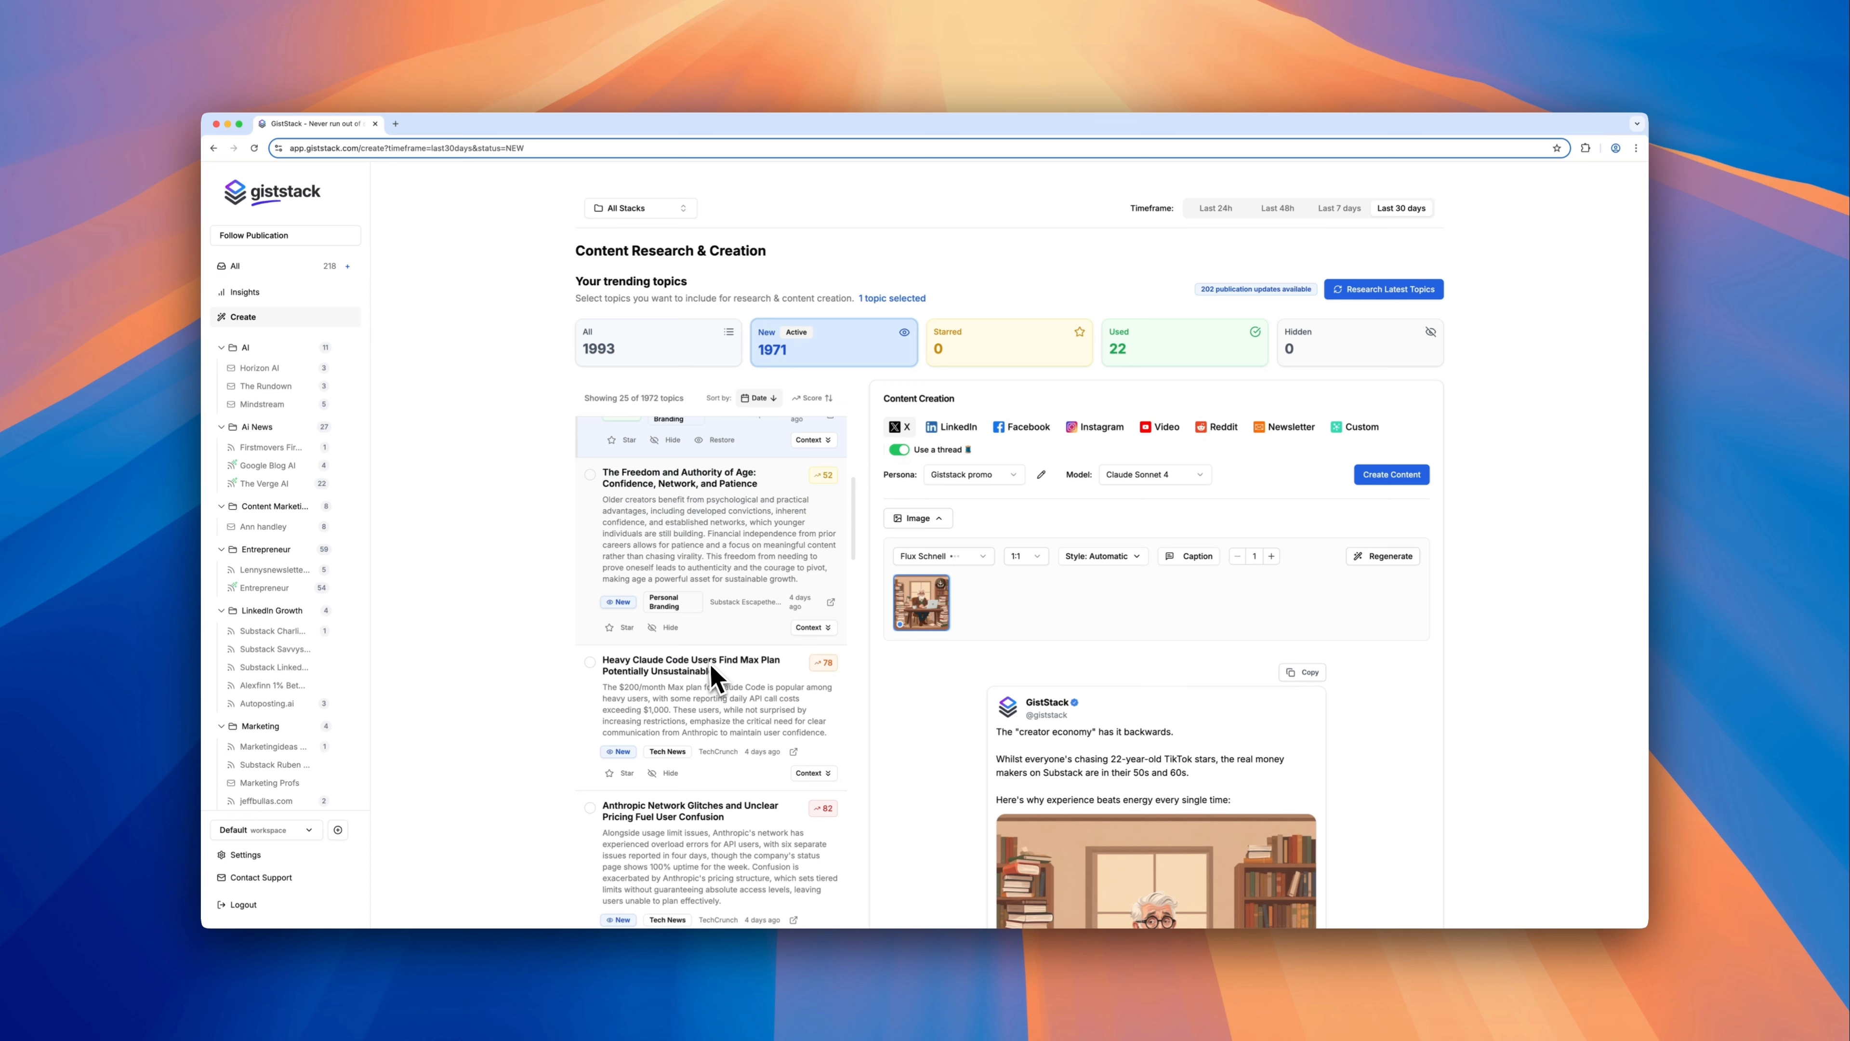
scroll(716, 678, down, 7)
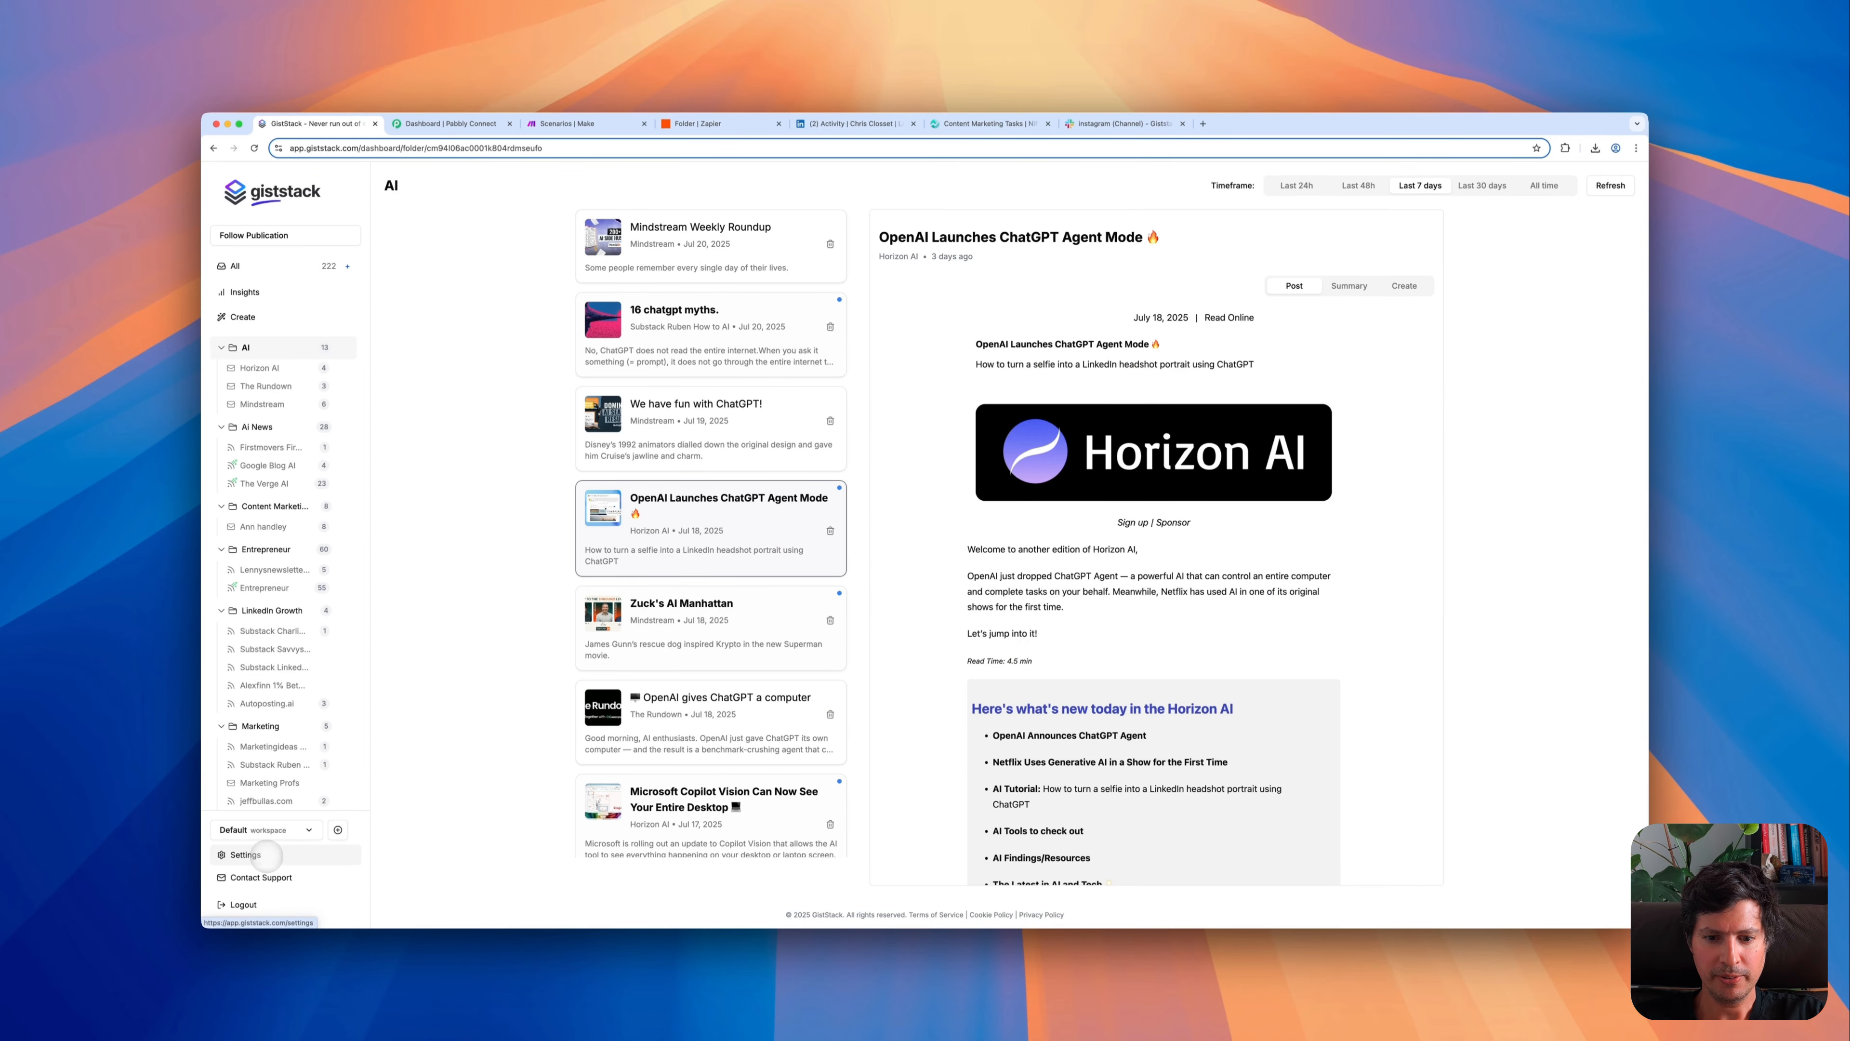
- Start a new webhook integration in the settings and name it "Pabbly Example FB"
click(240, 854)
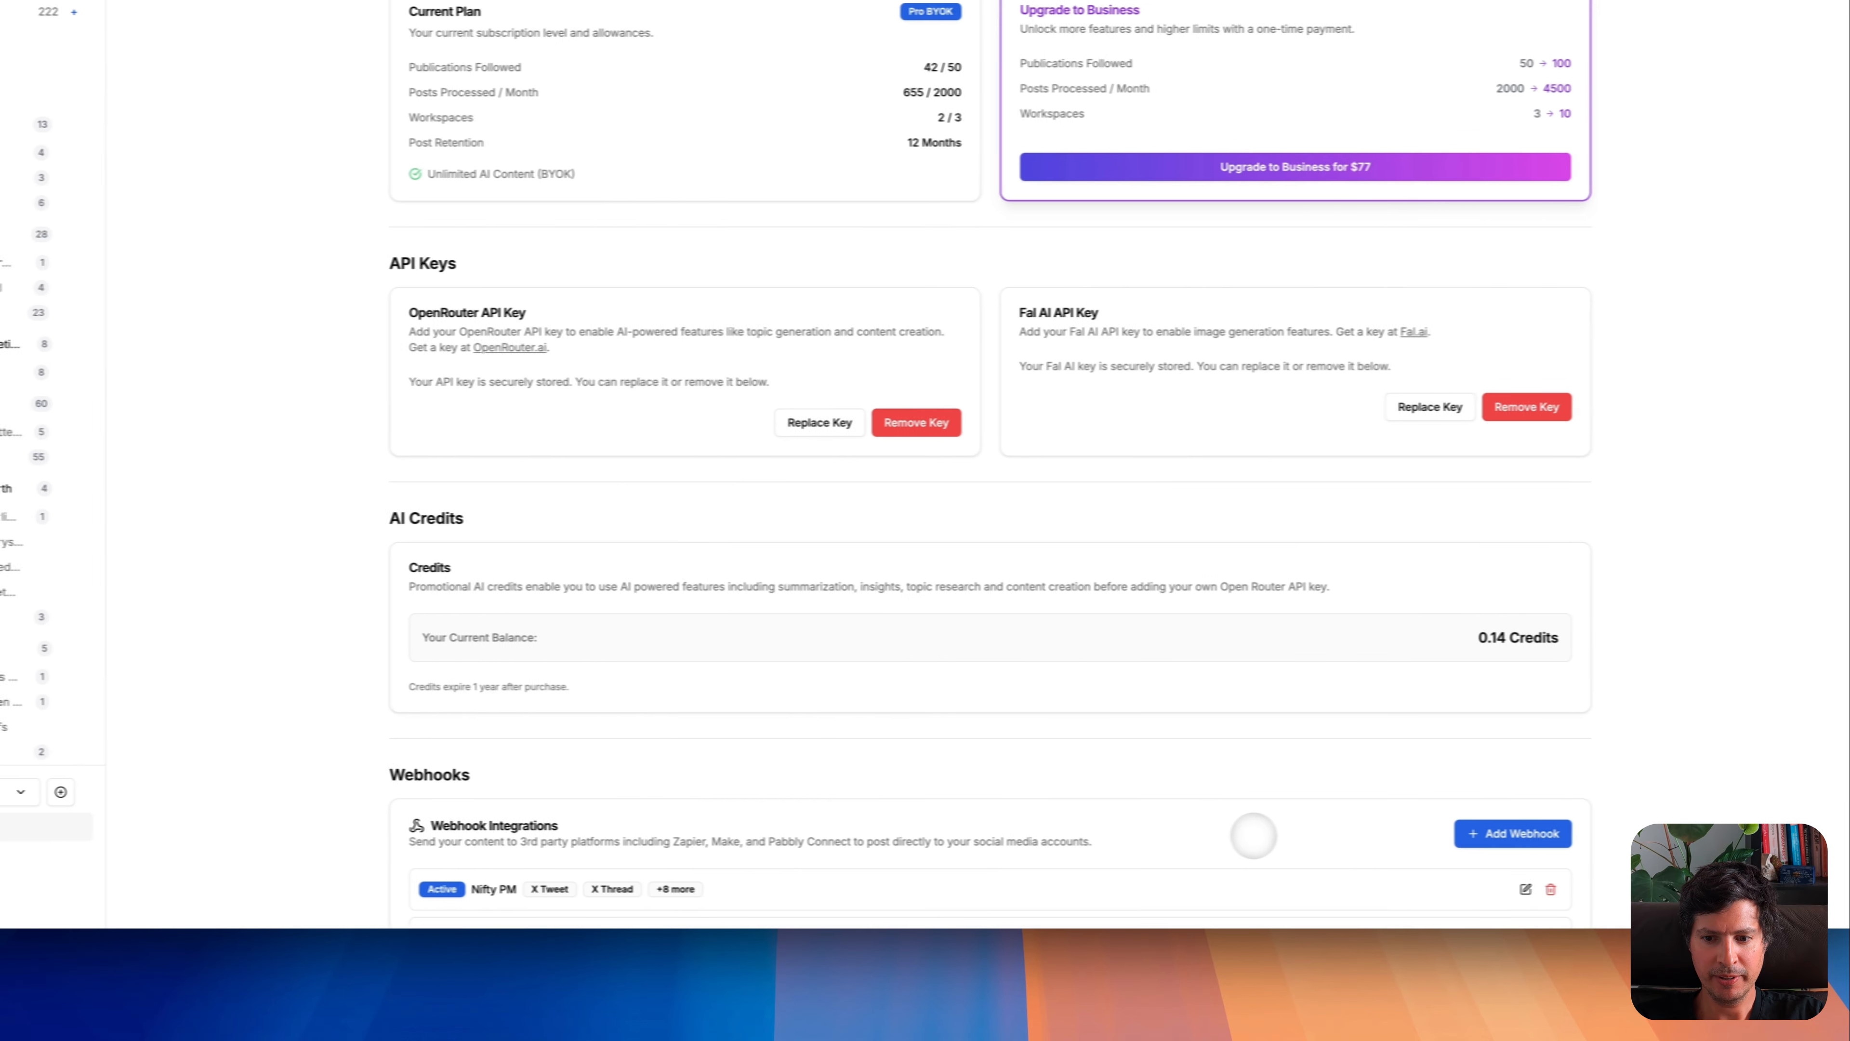
scroll(1636, 817, down, 2)
click(1479, 744)
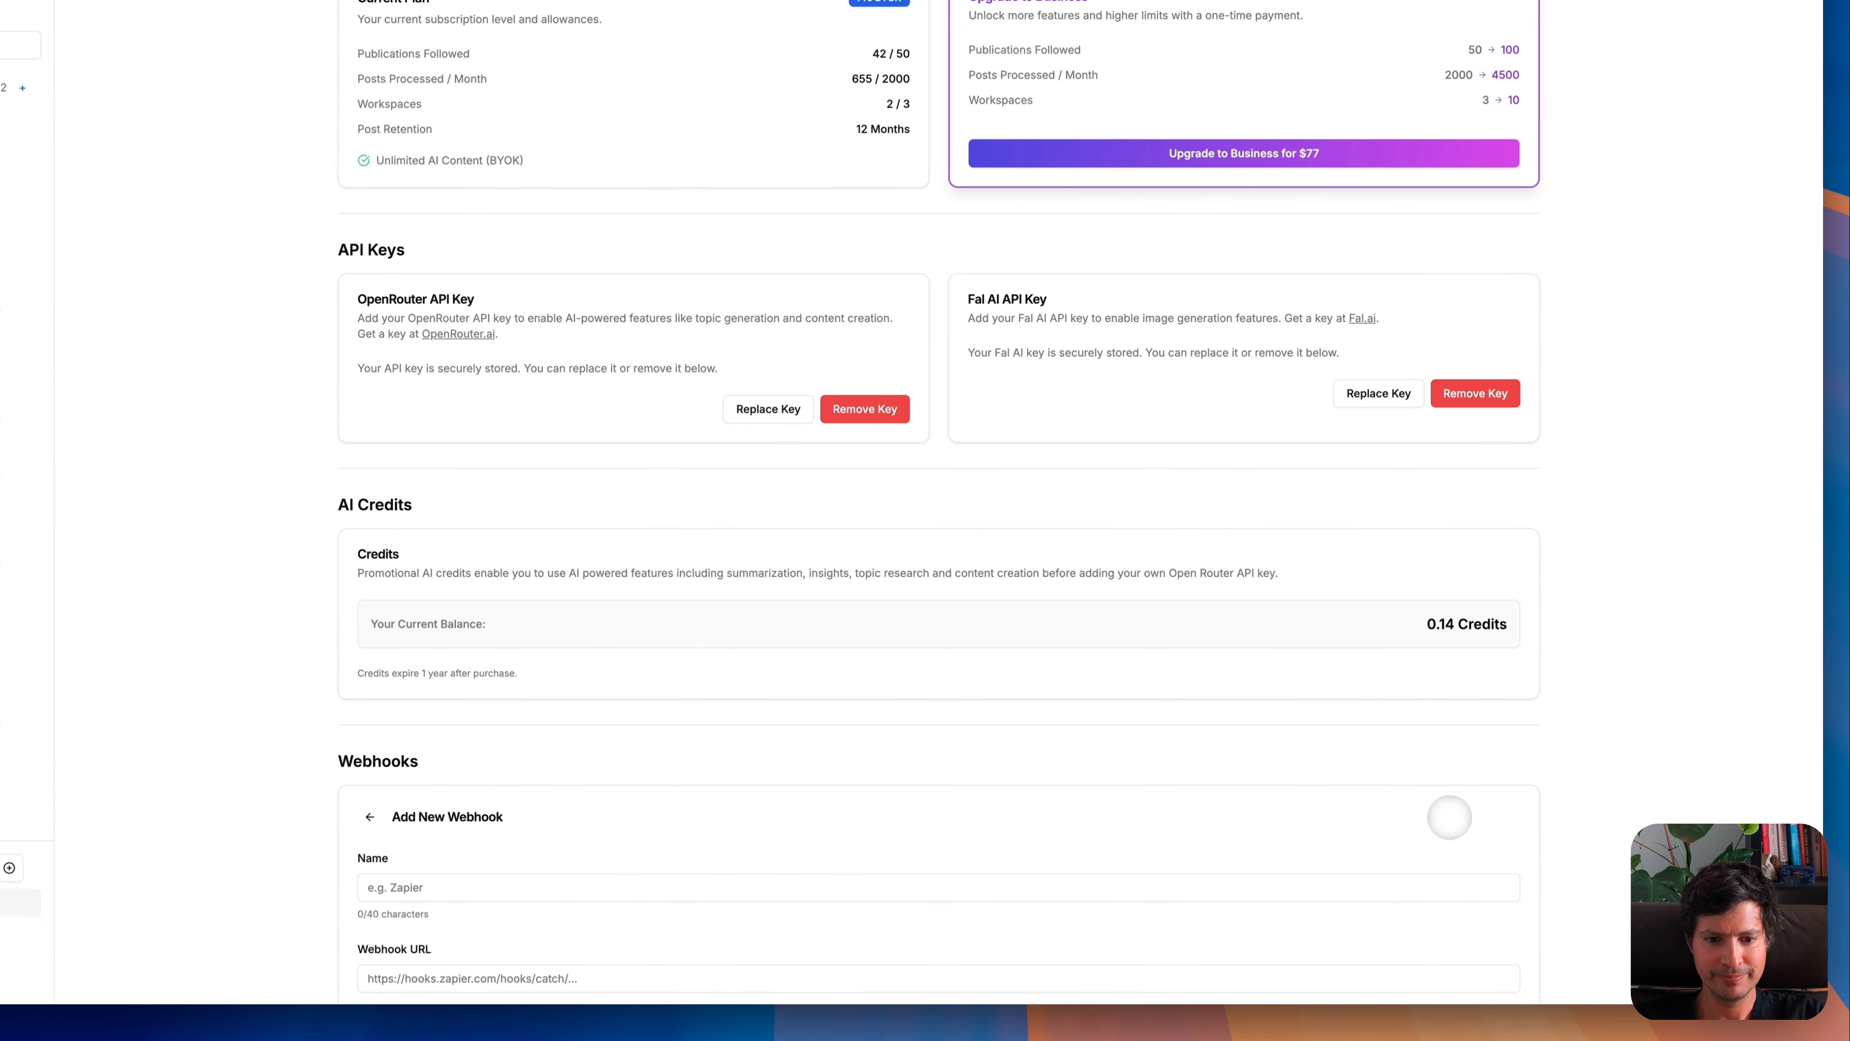
text(Pabbly Examp)
text(le FB)
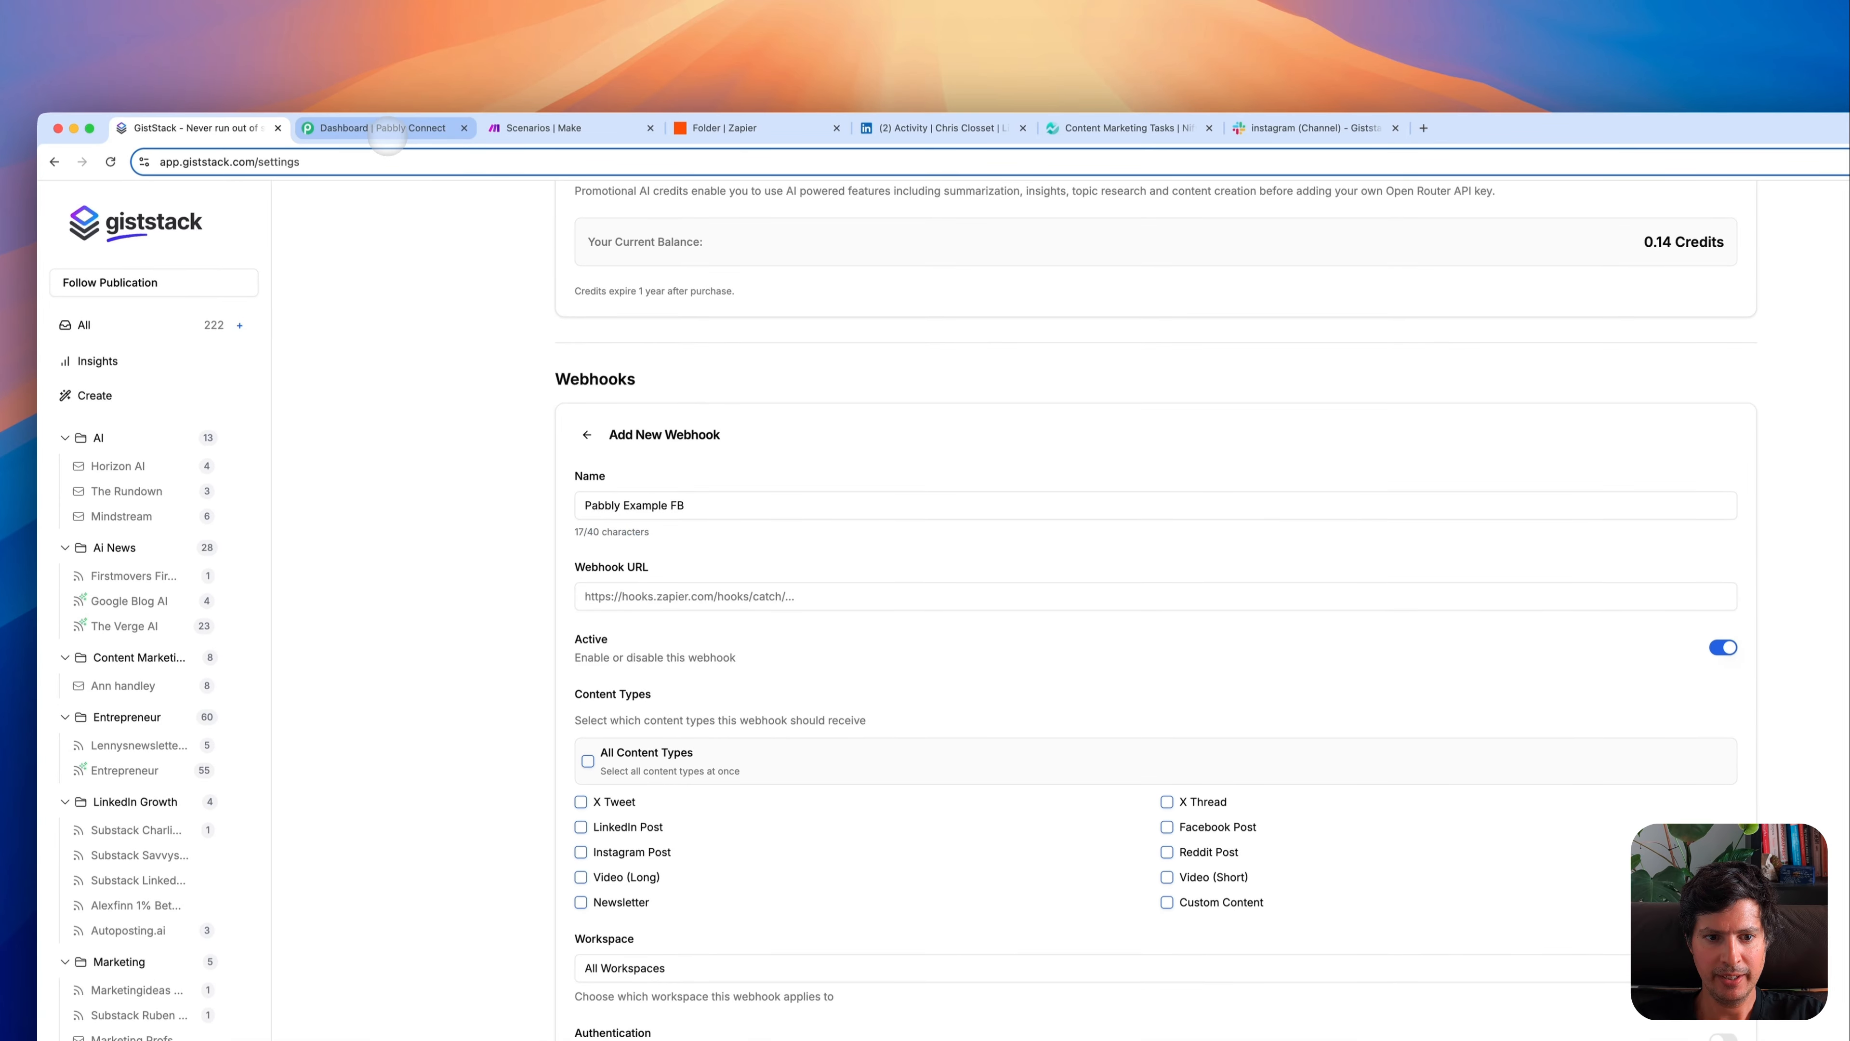
- Switch to Pabbly Connect and create a workflow named "Facebook example" in the Examples folder
click(387, 130)
click(1568, 346)
click(856, 756)
text(Facebook example)
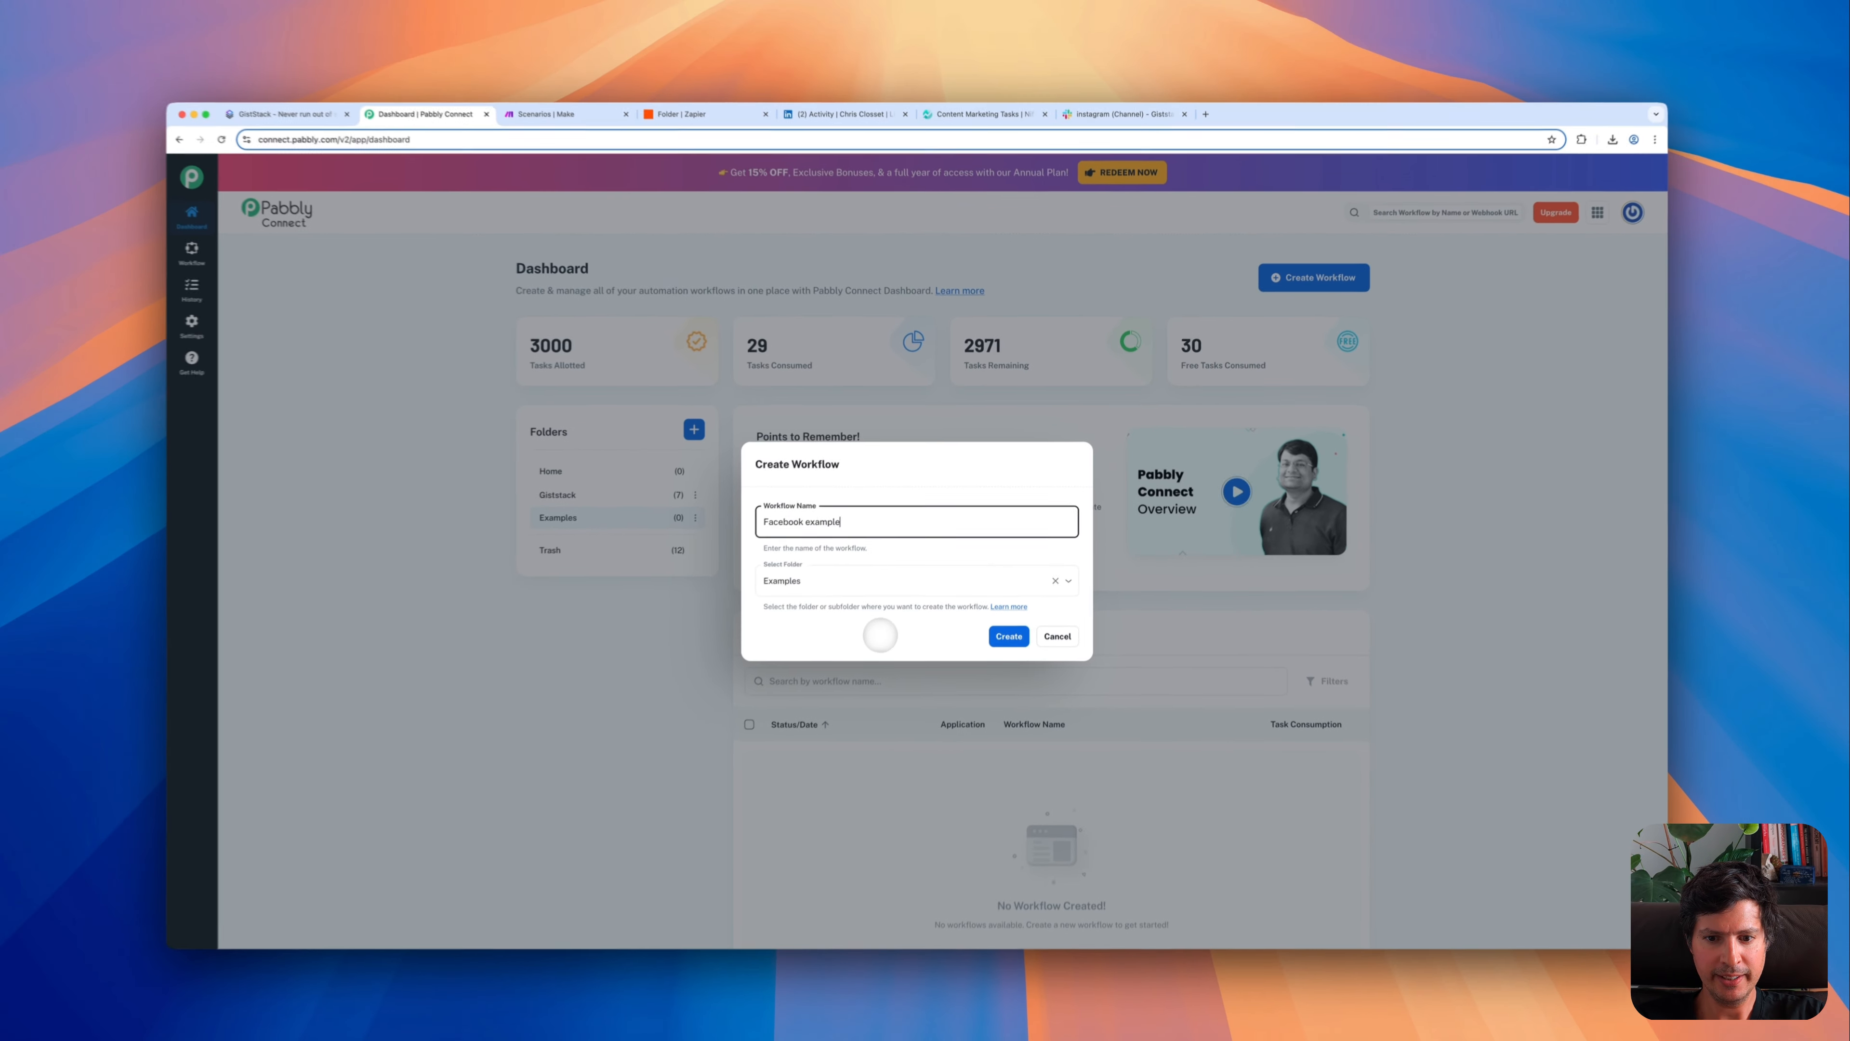
click(1008, 637)
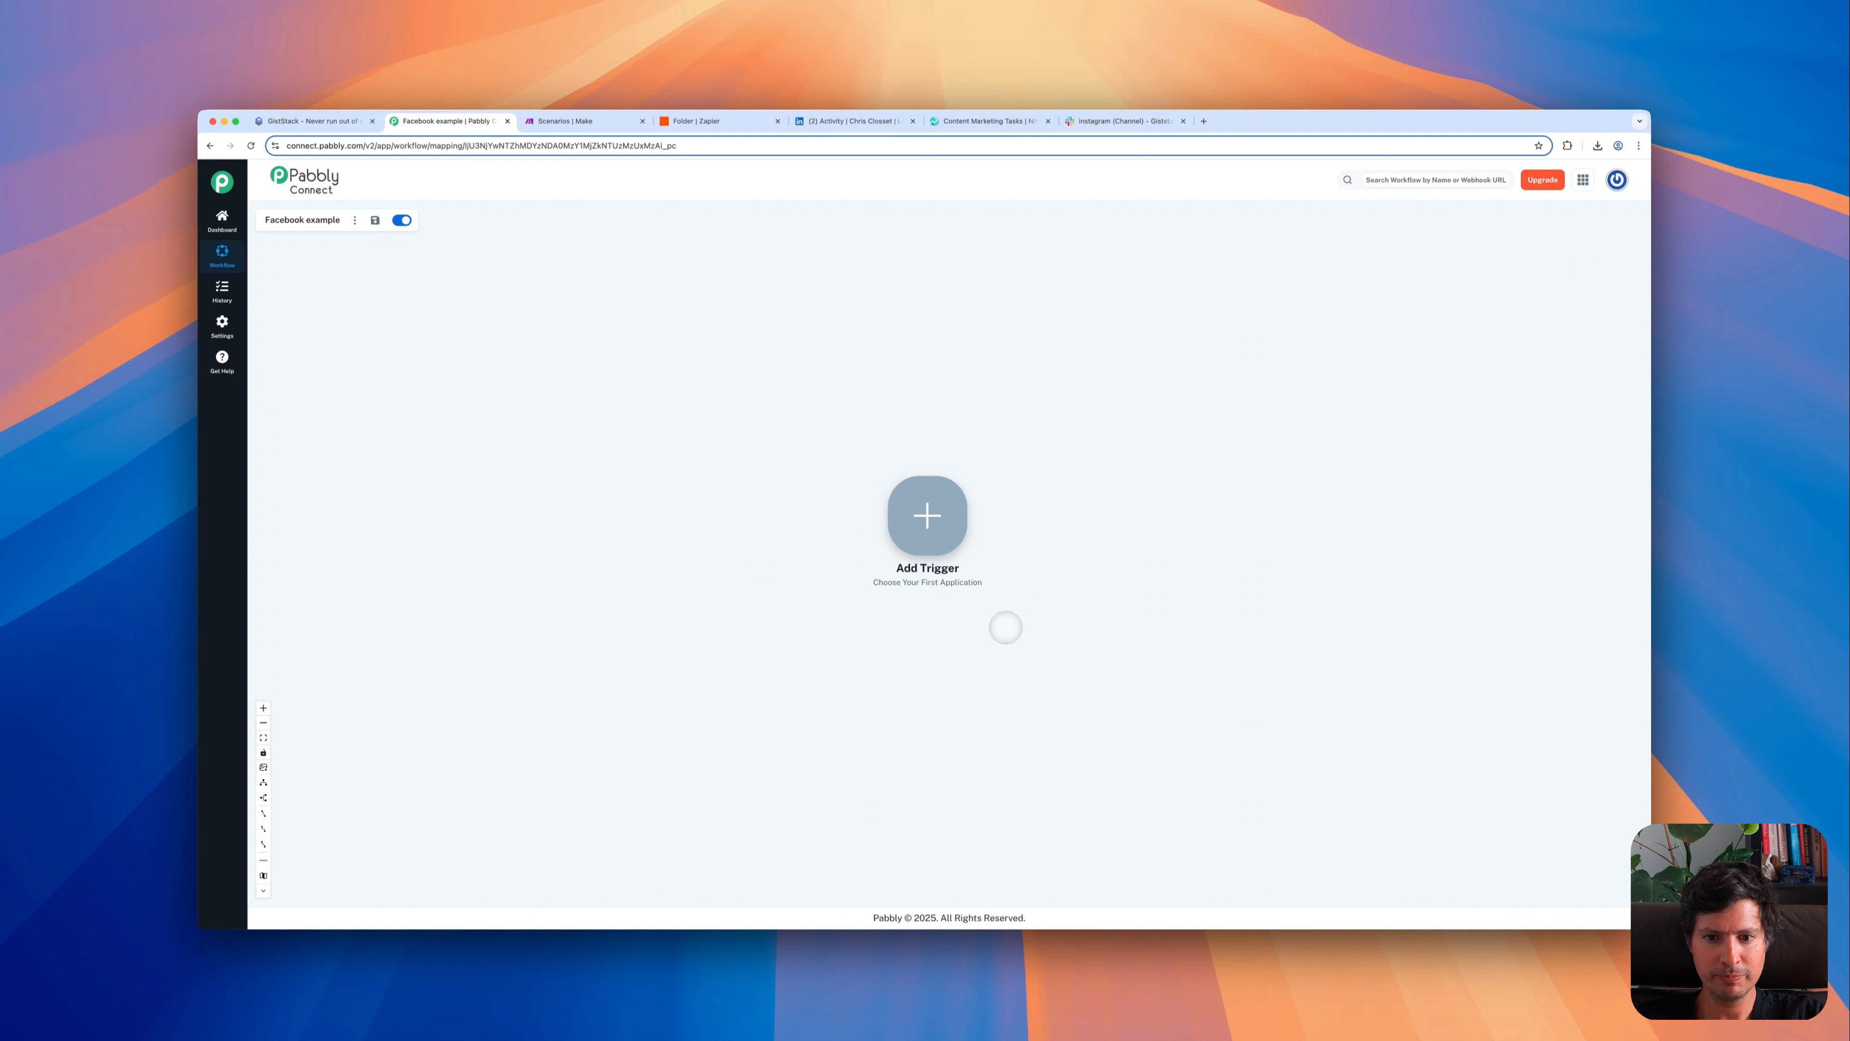
- Add a Webhook by Pabbly trigger with the Catch Webhook (Preferred) event and copy its webhook URL
click(925, 510)
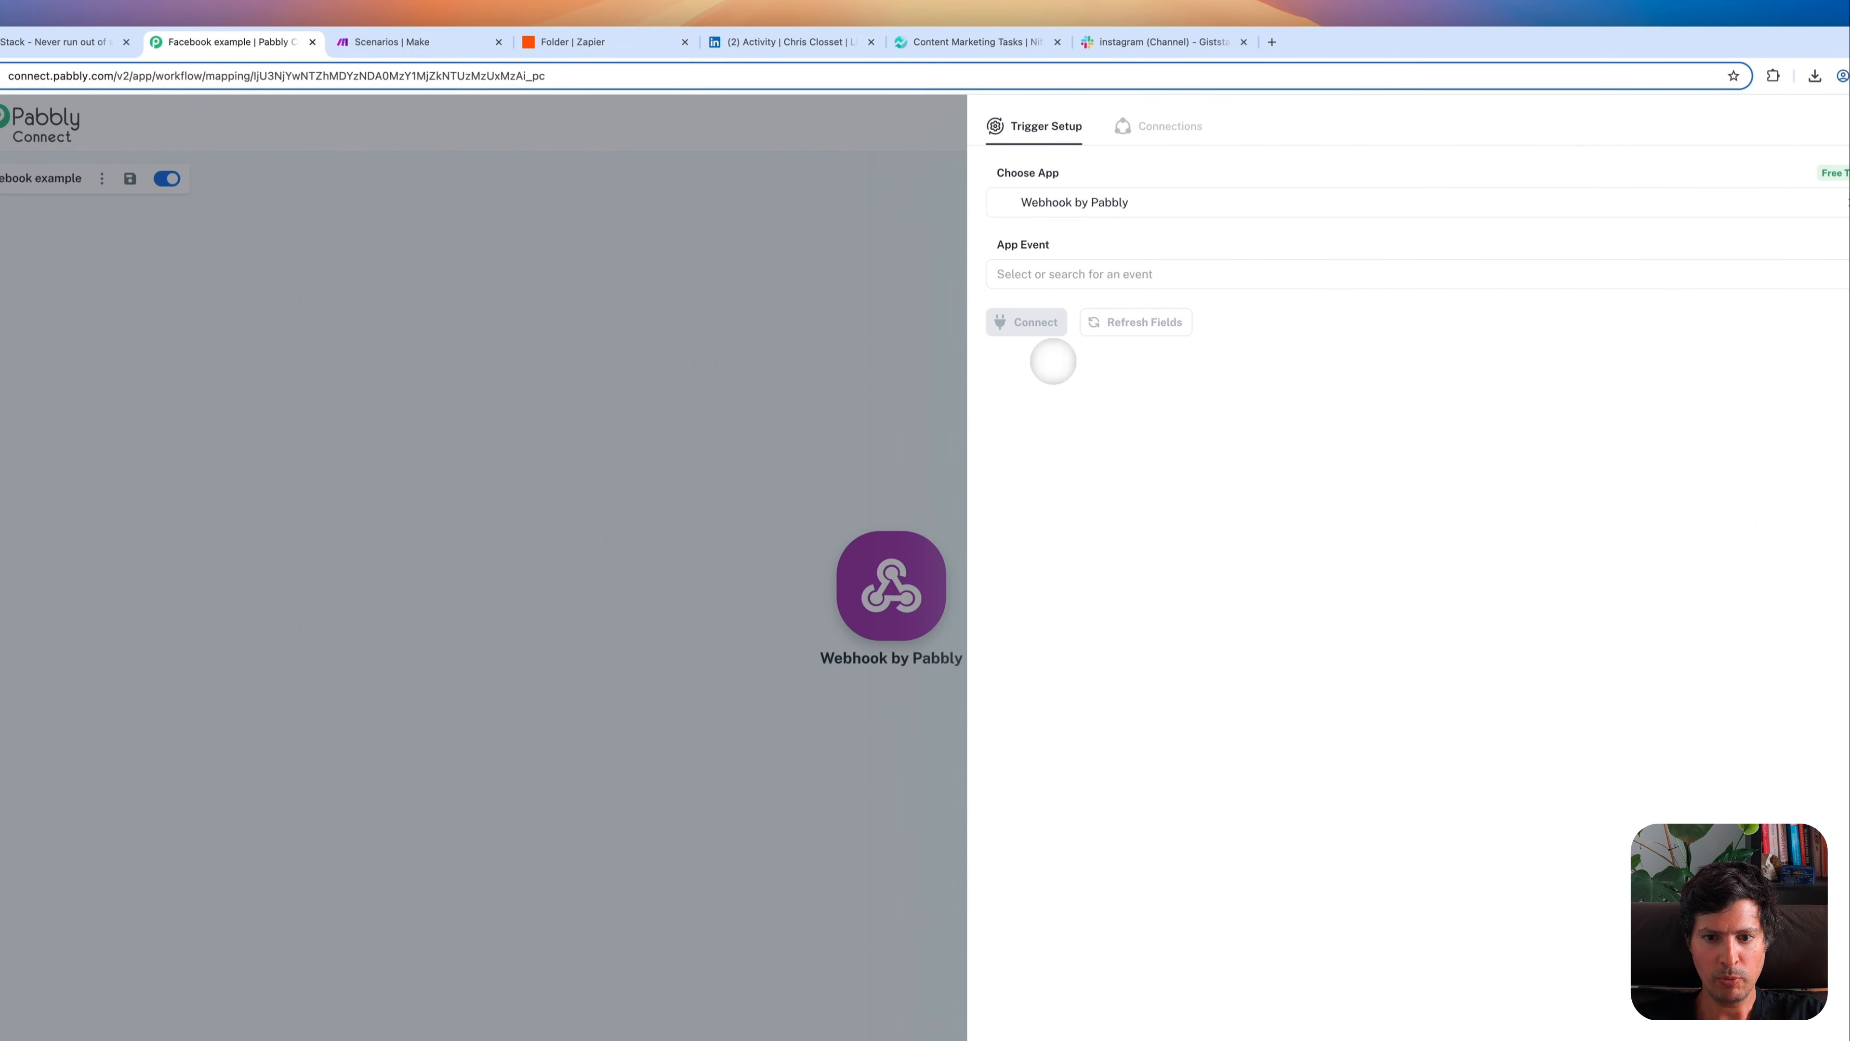
click(1035, 274)
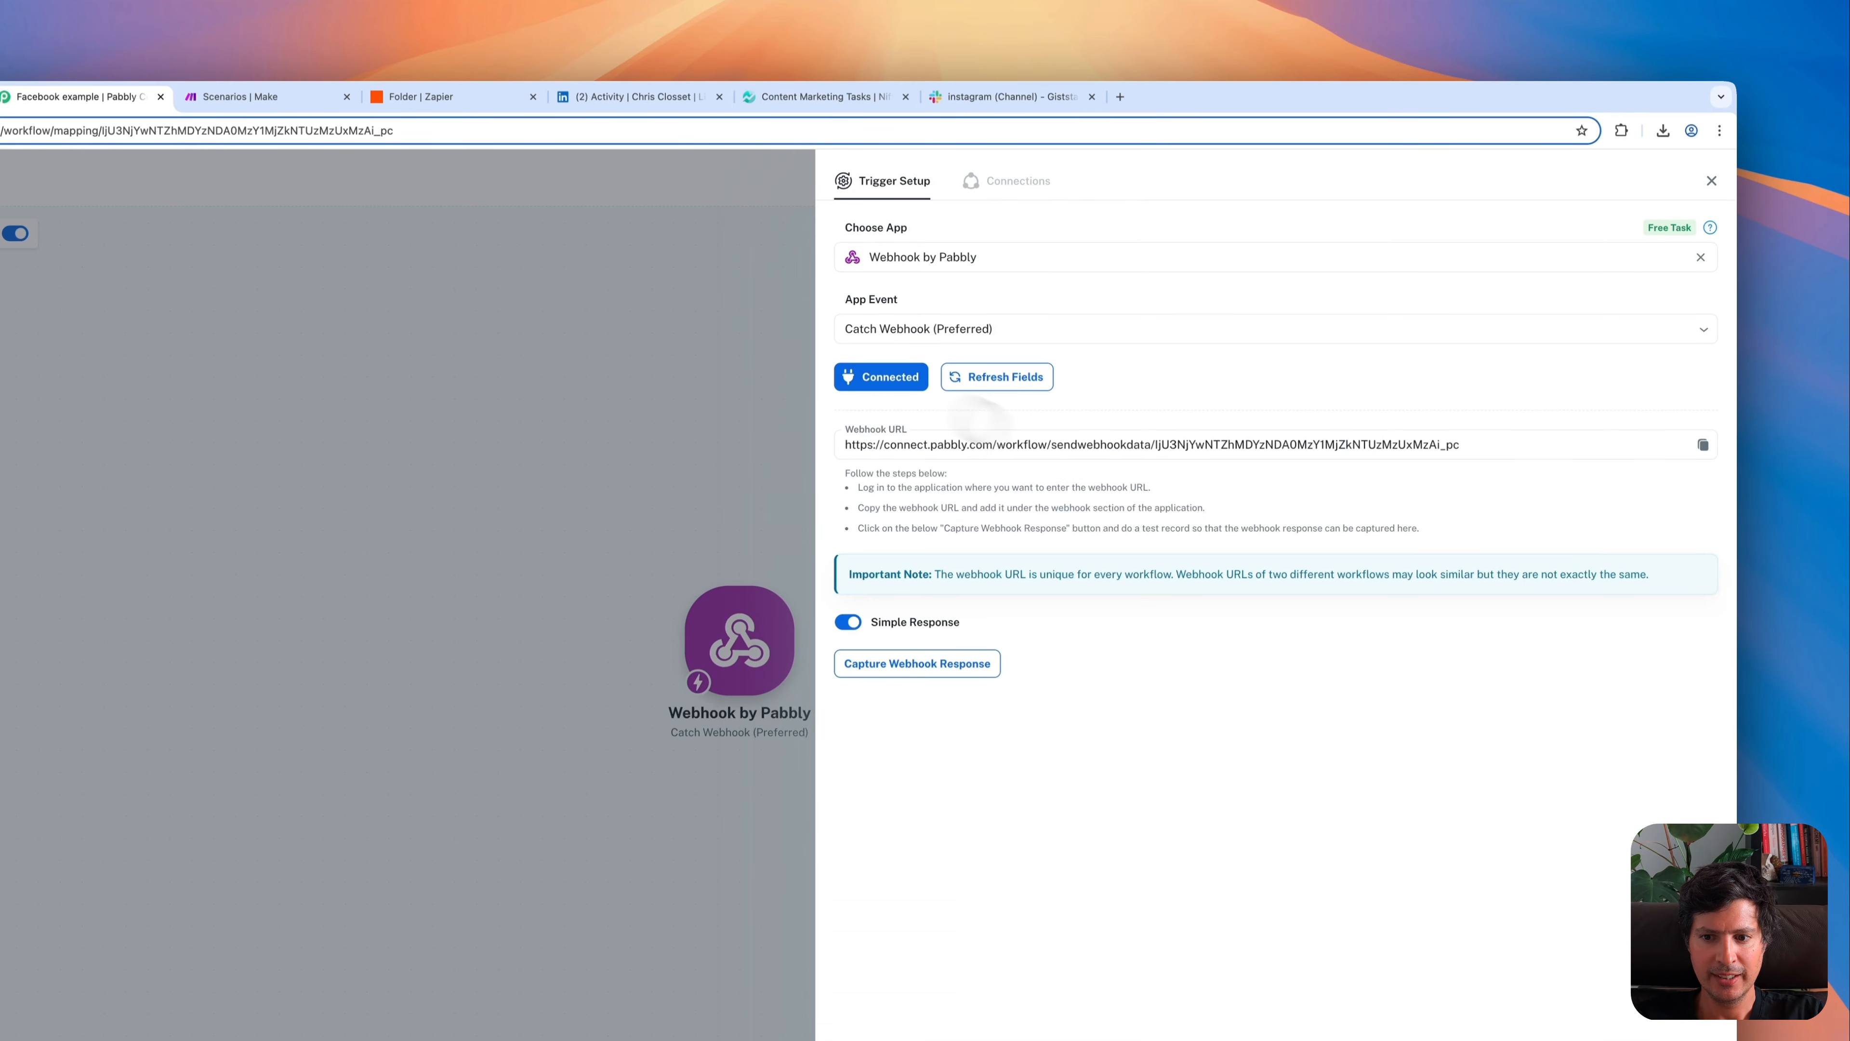
click(1702, 455)
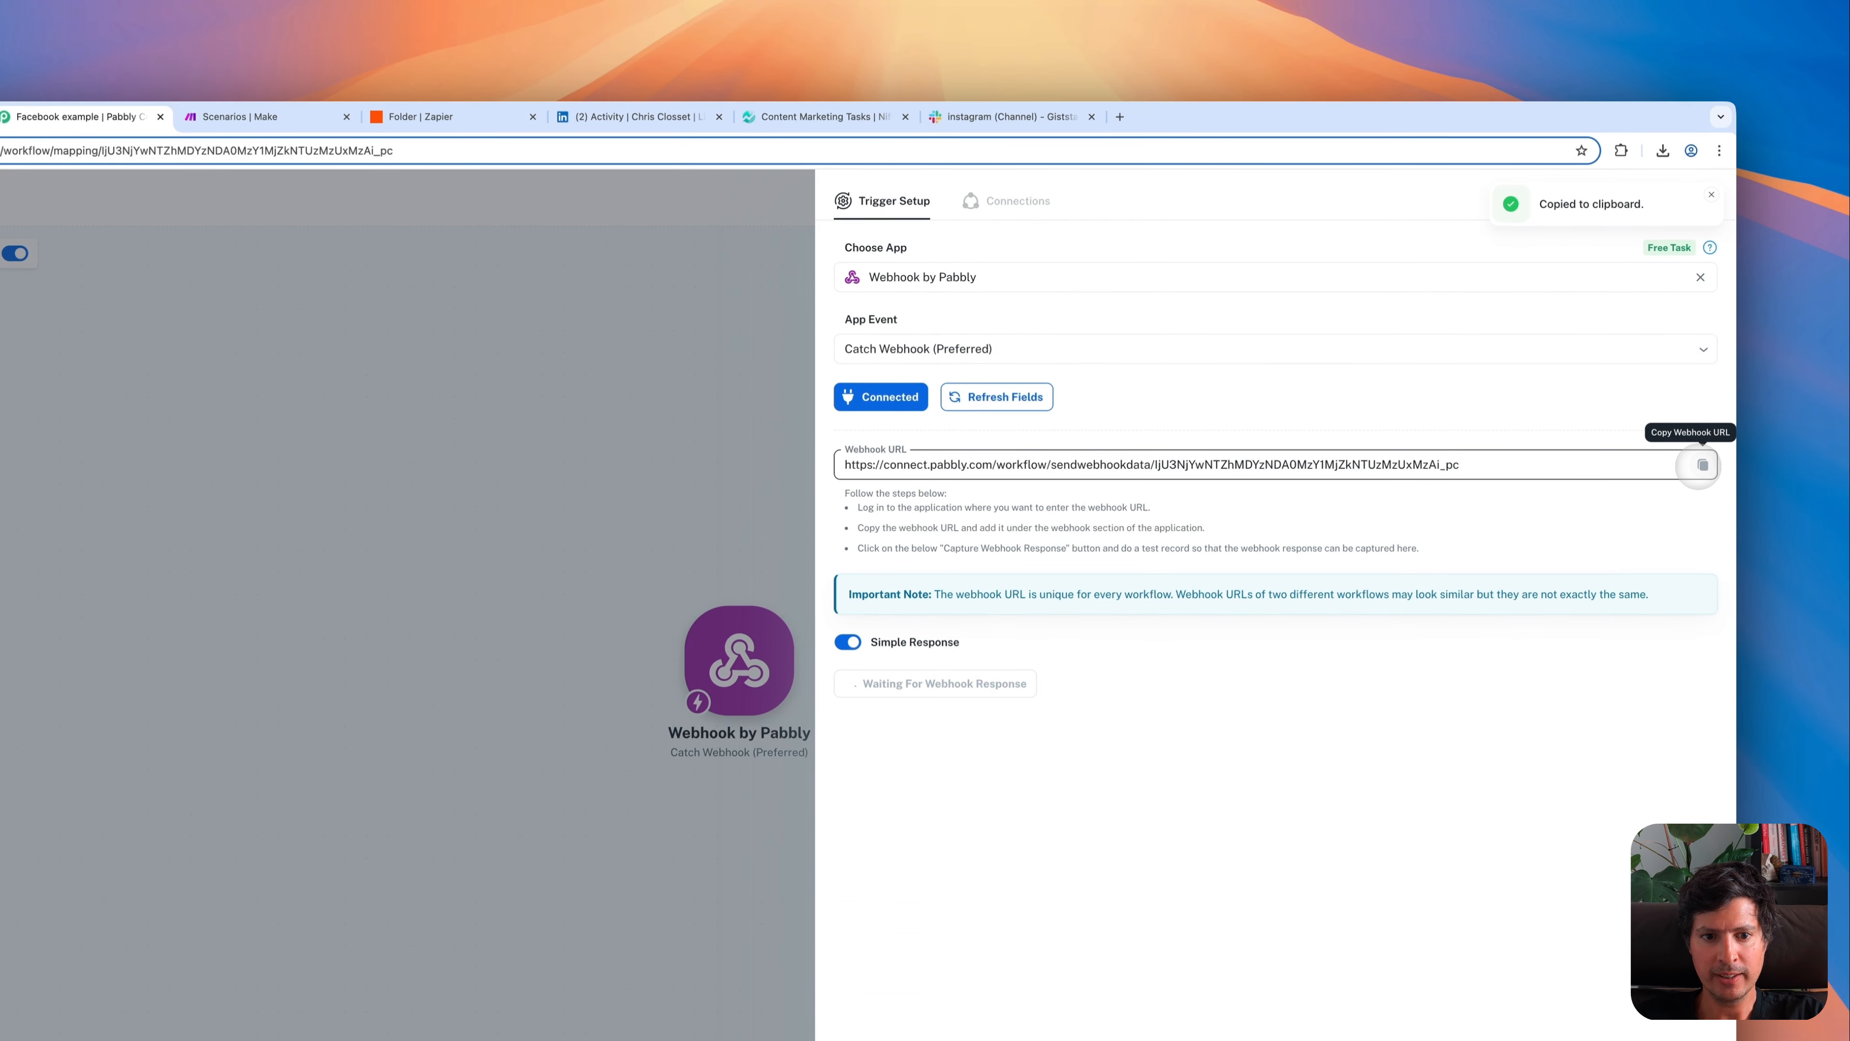
- Switch to GistStack, fill in the copied webhook URL with Facebook Post as content type, and test the webhook against the Pabbly trigger
click(280, 125)
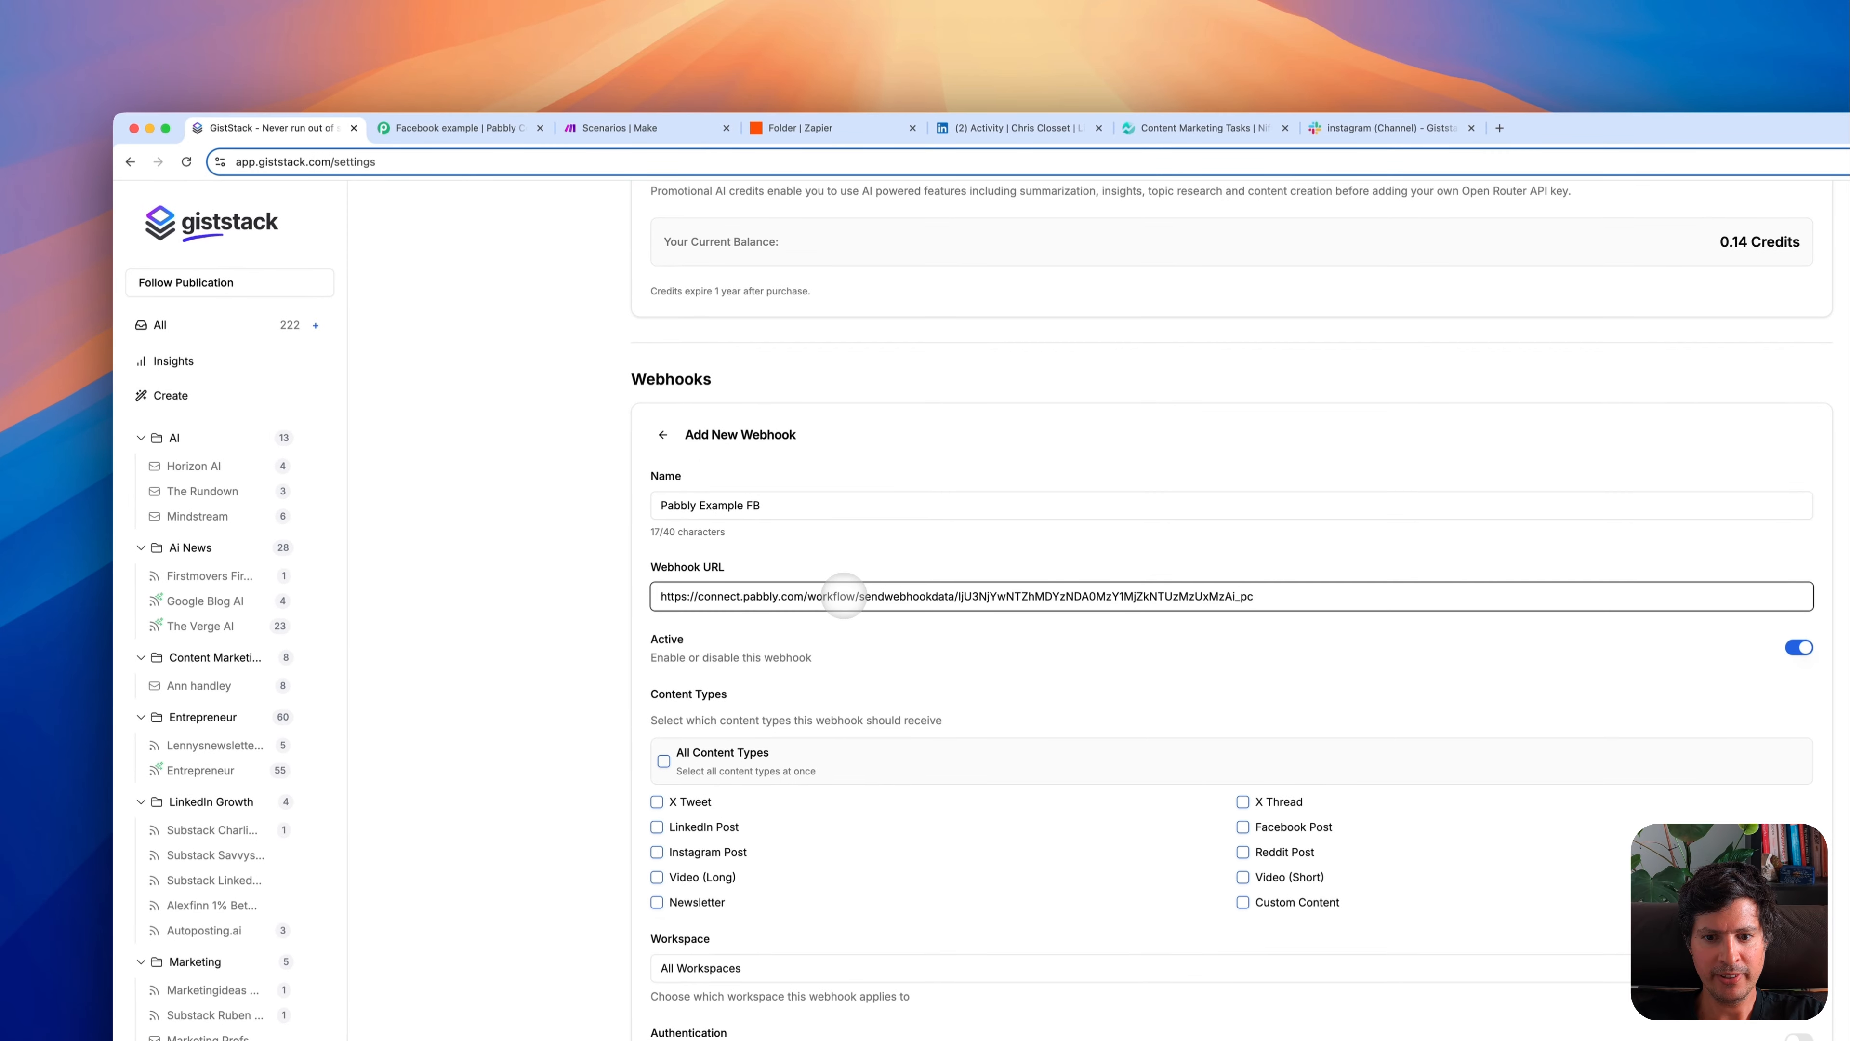
click(1243, 827)
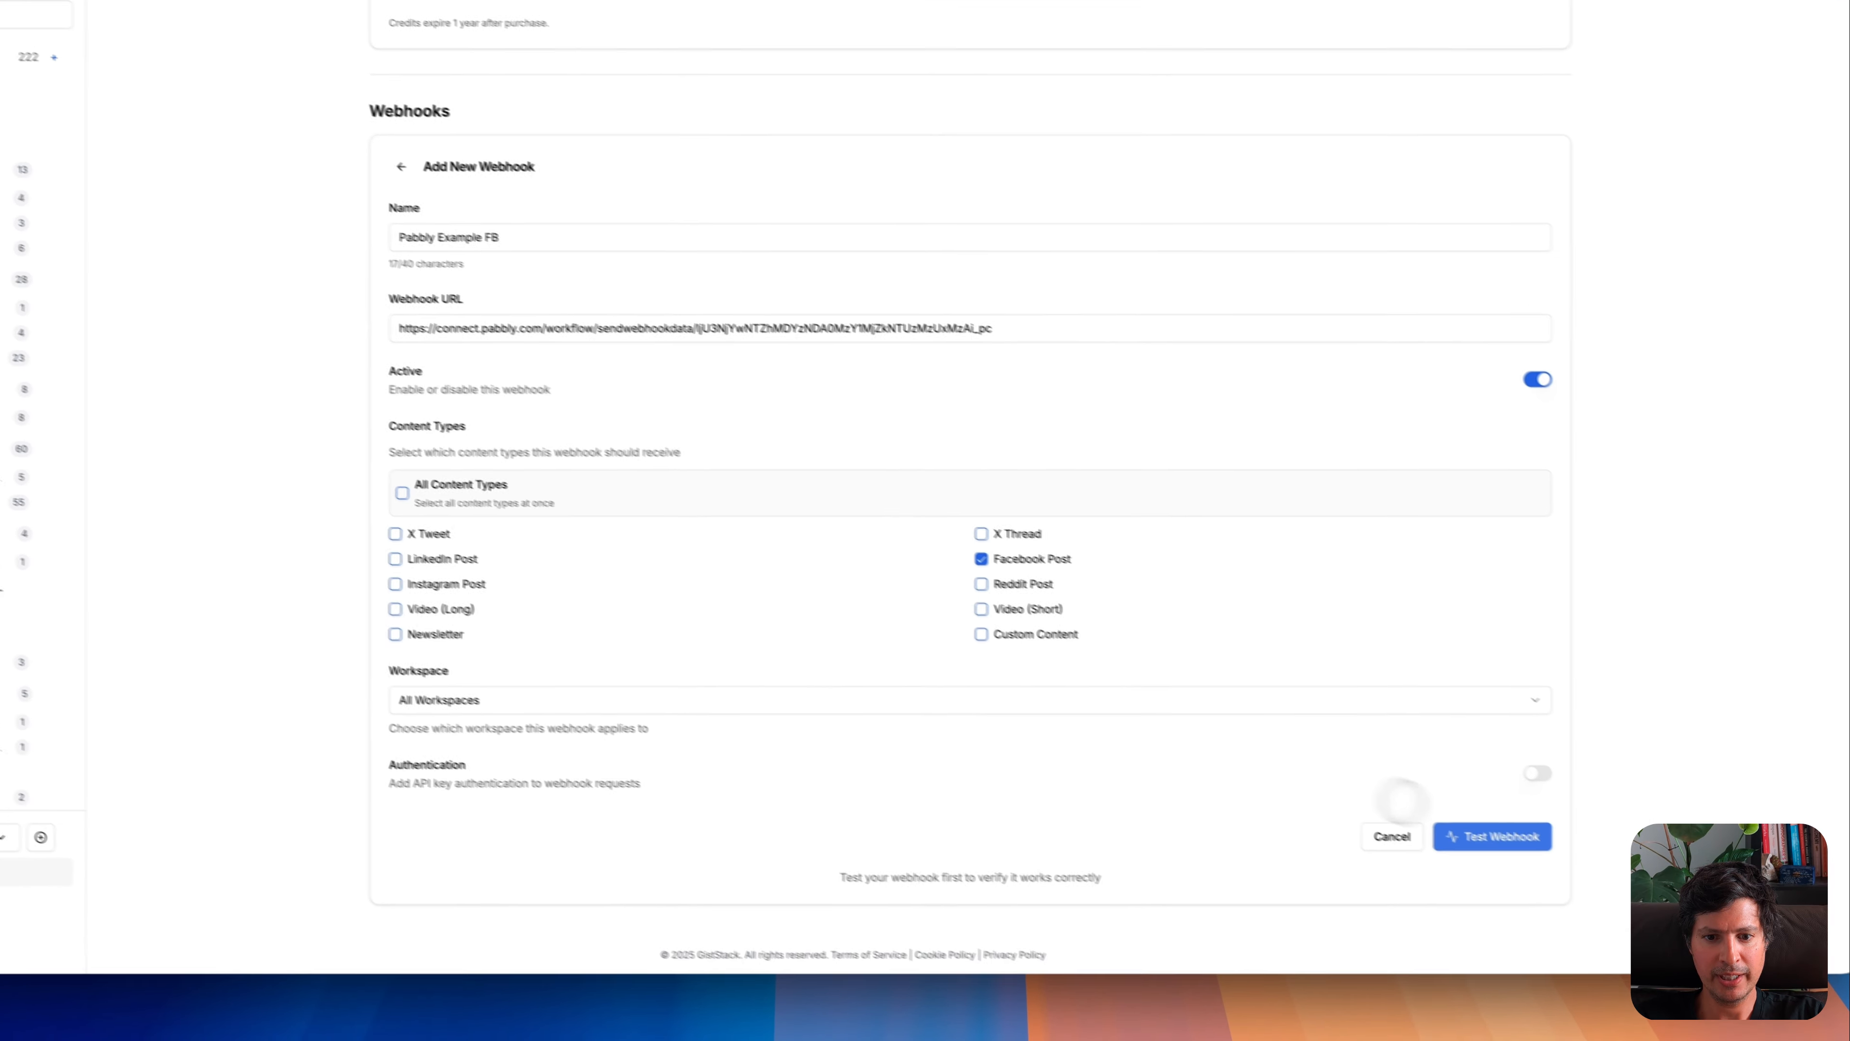
click(1491, 836)
click(848, 536)
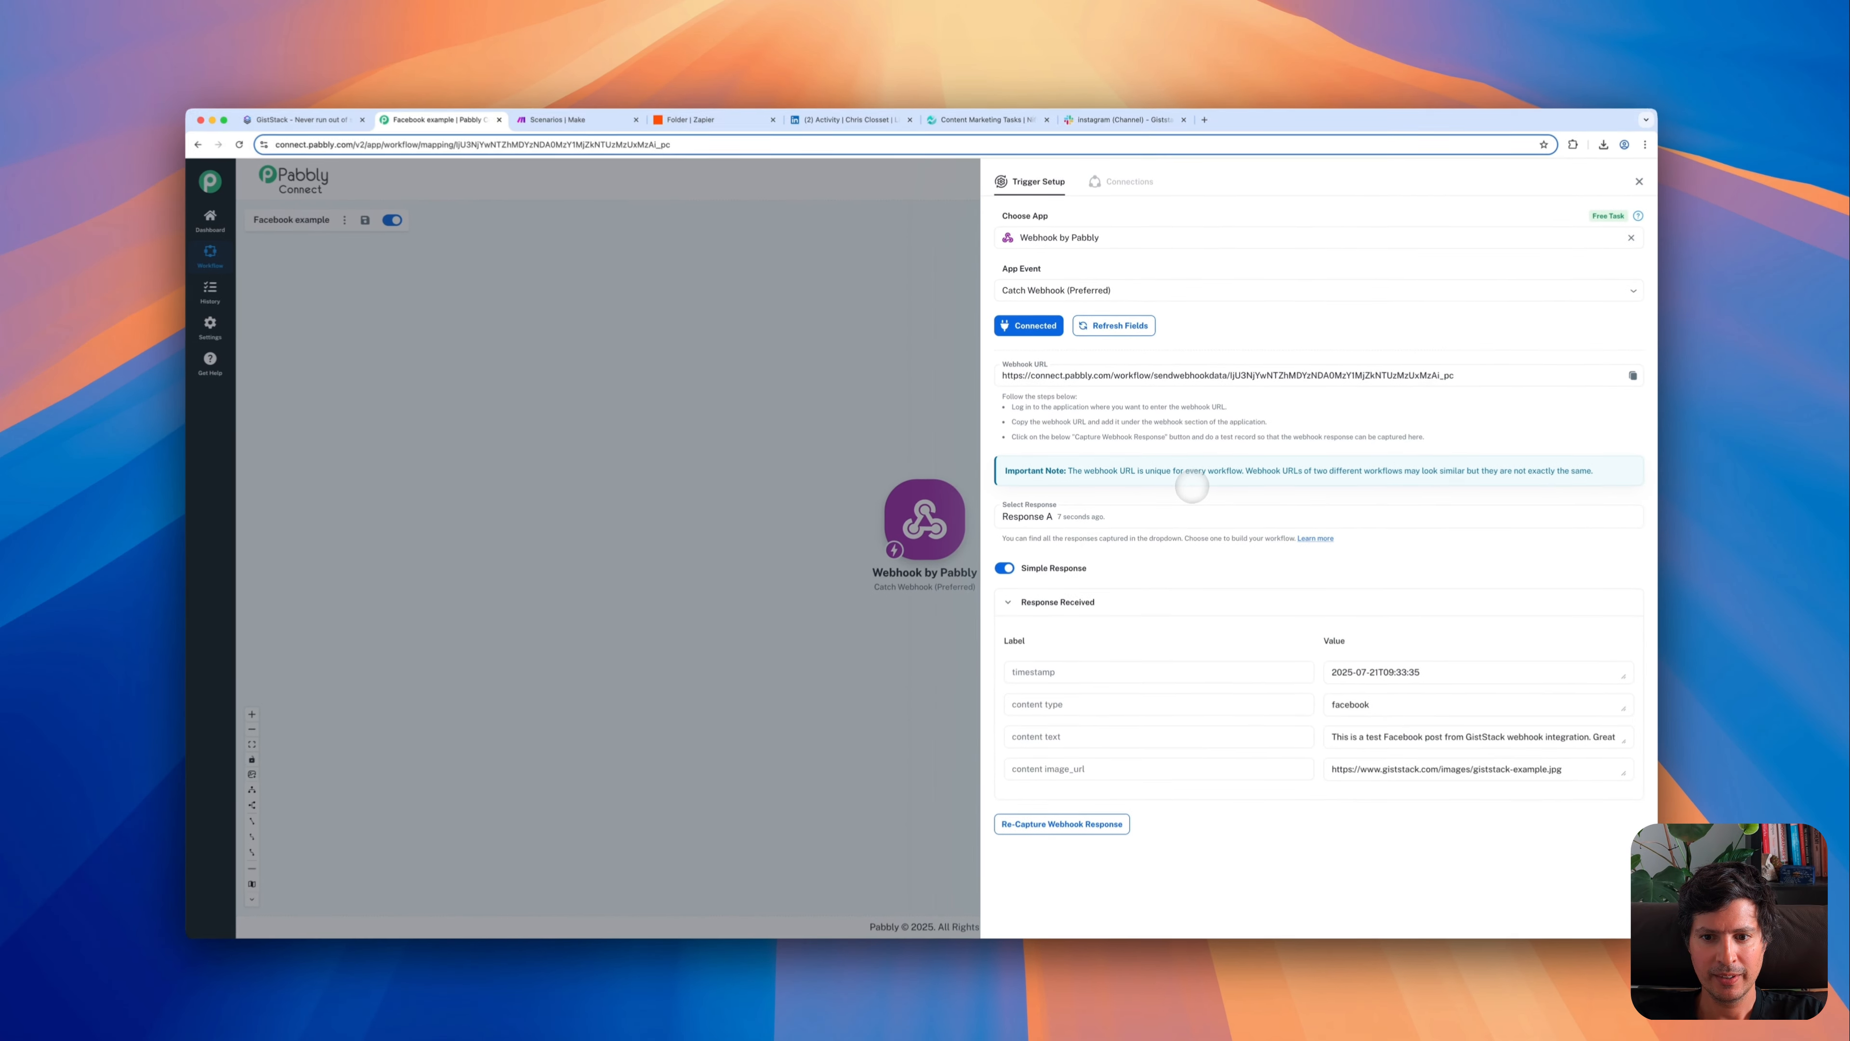
click(1630, 184)
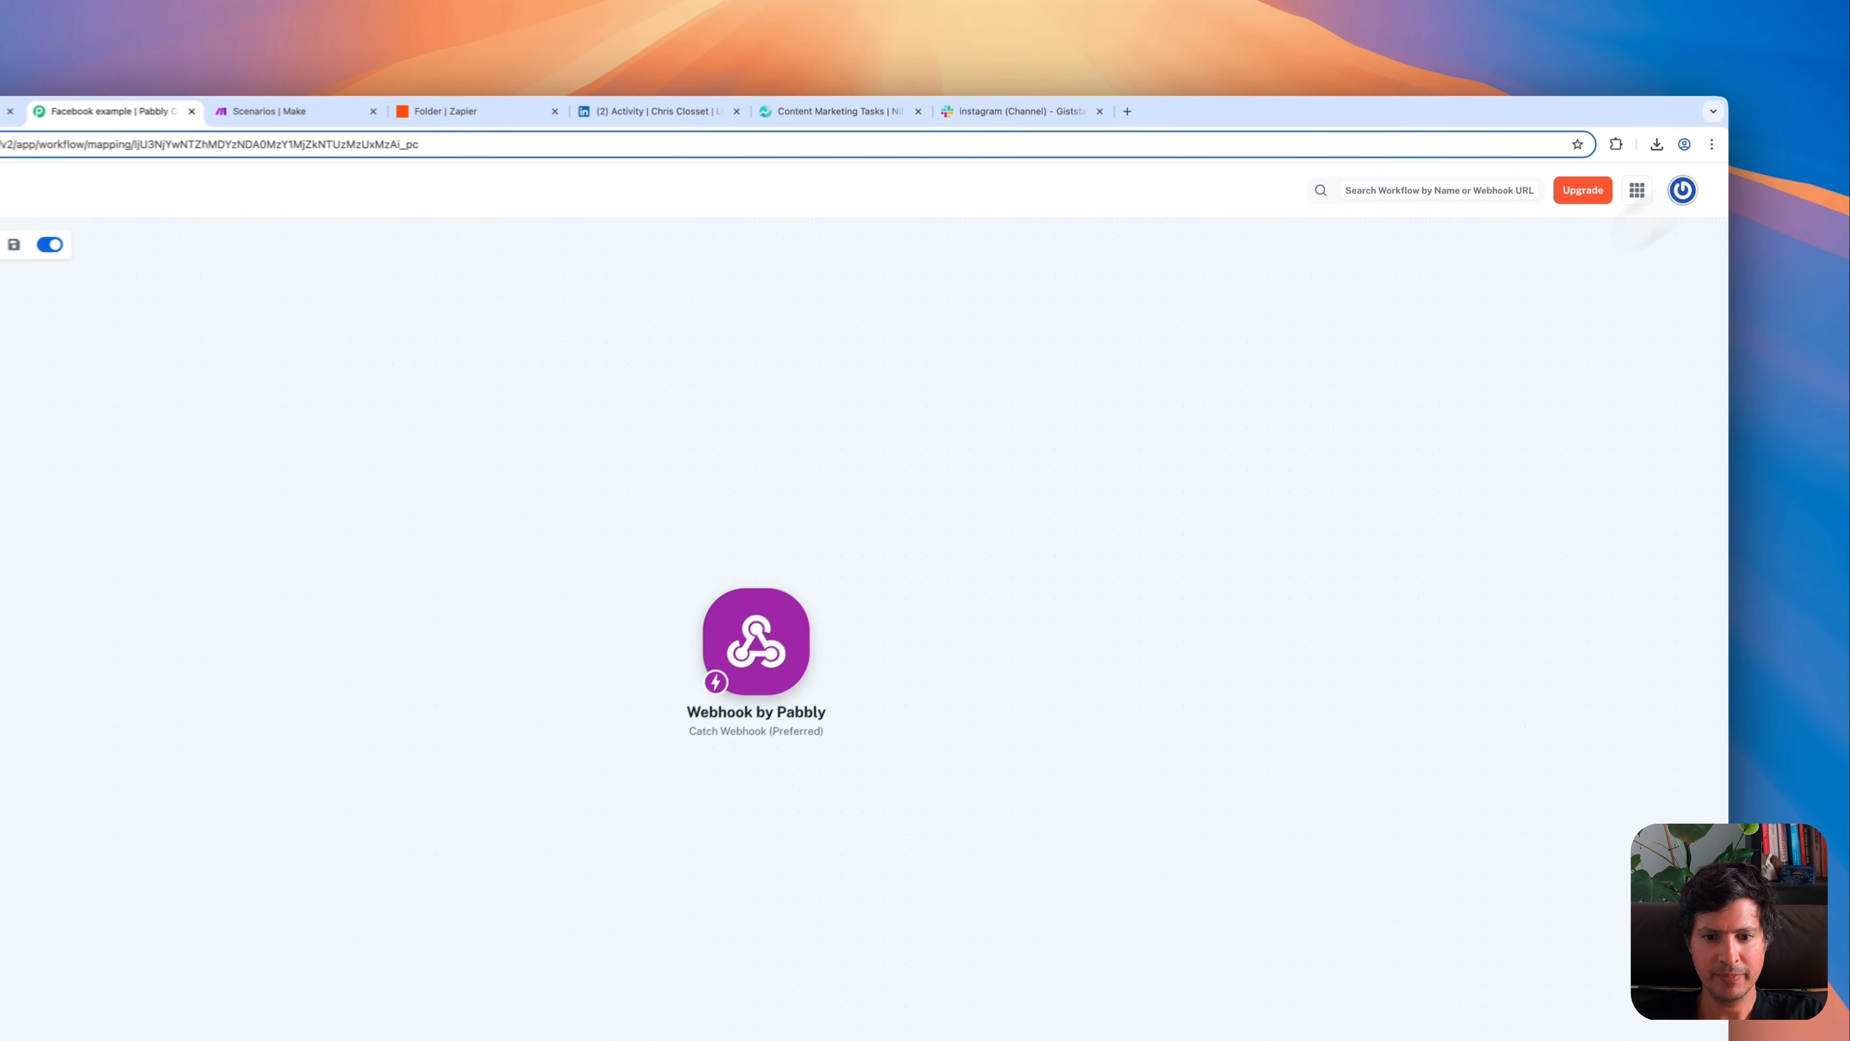
- Add a Facebook Pages action with the Create Page Photo Post event to the workflow and connect it
click(974, 516)
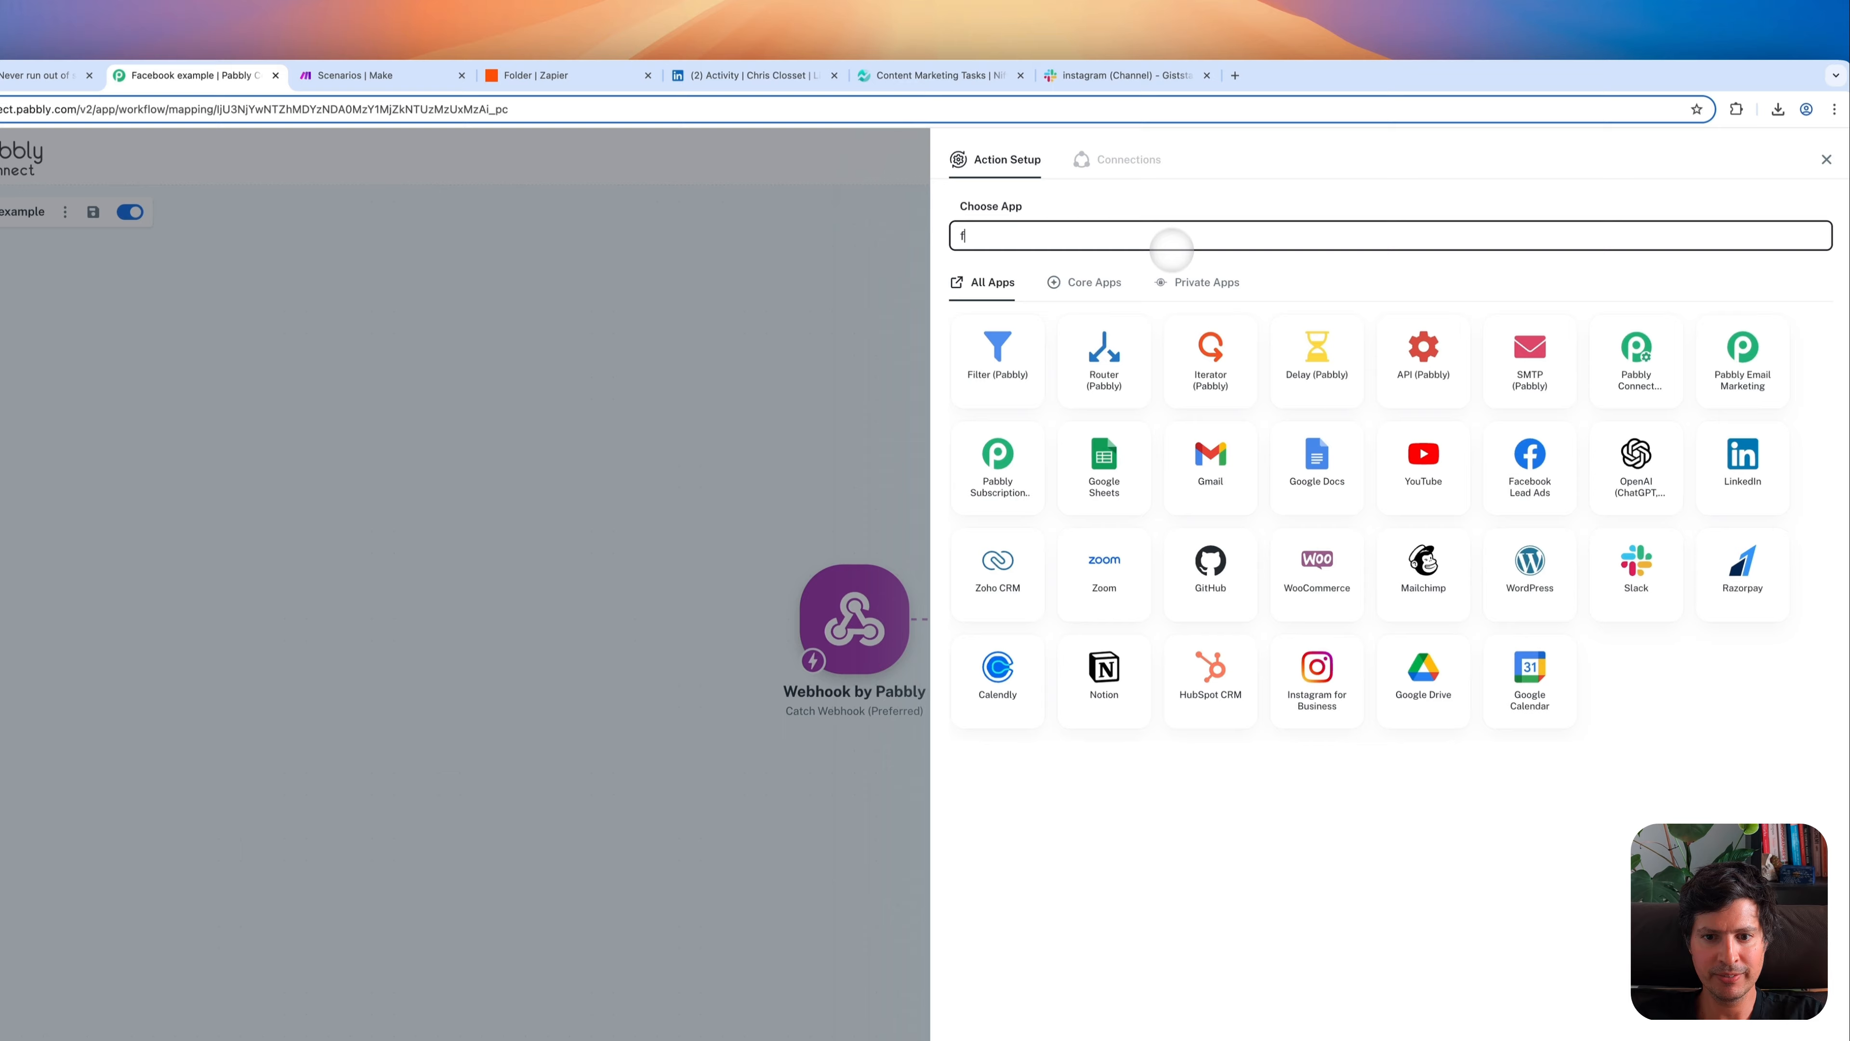
click(1168, 238)
text(facebook pa)
click(986, 364)
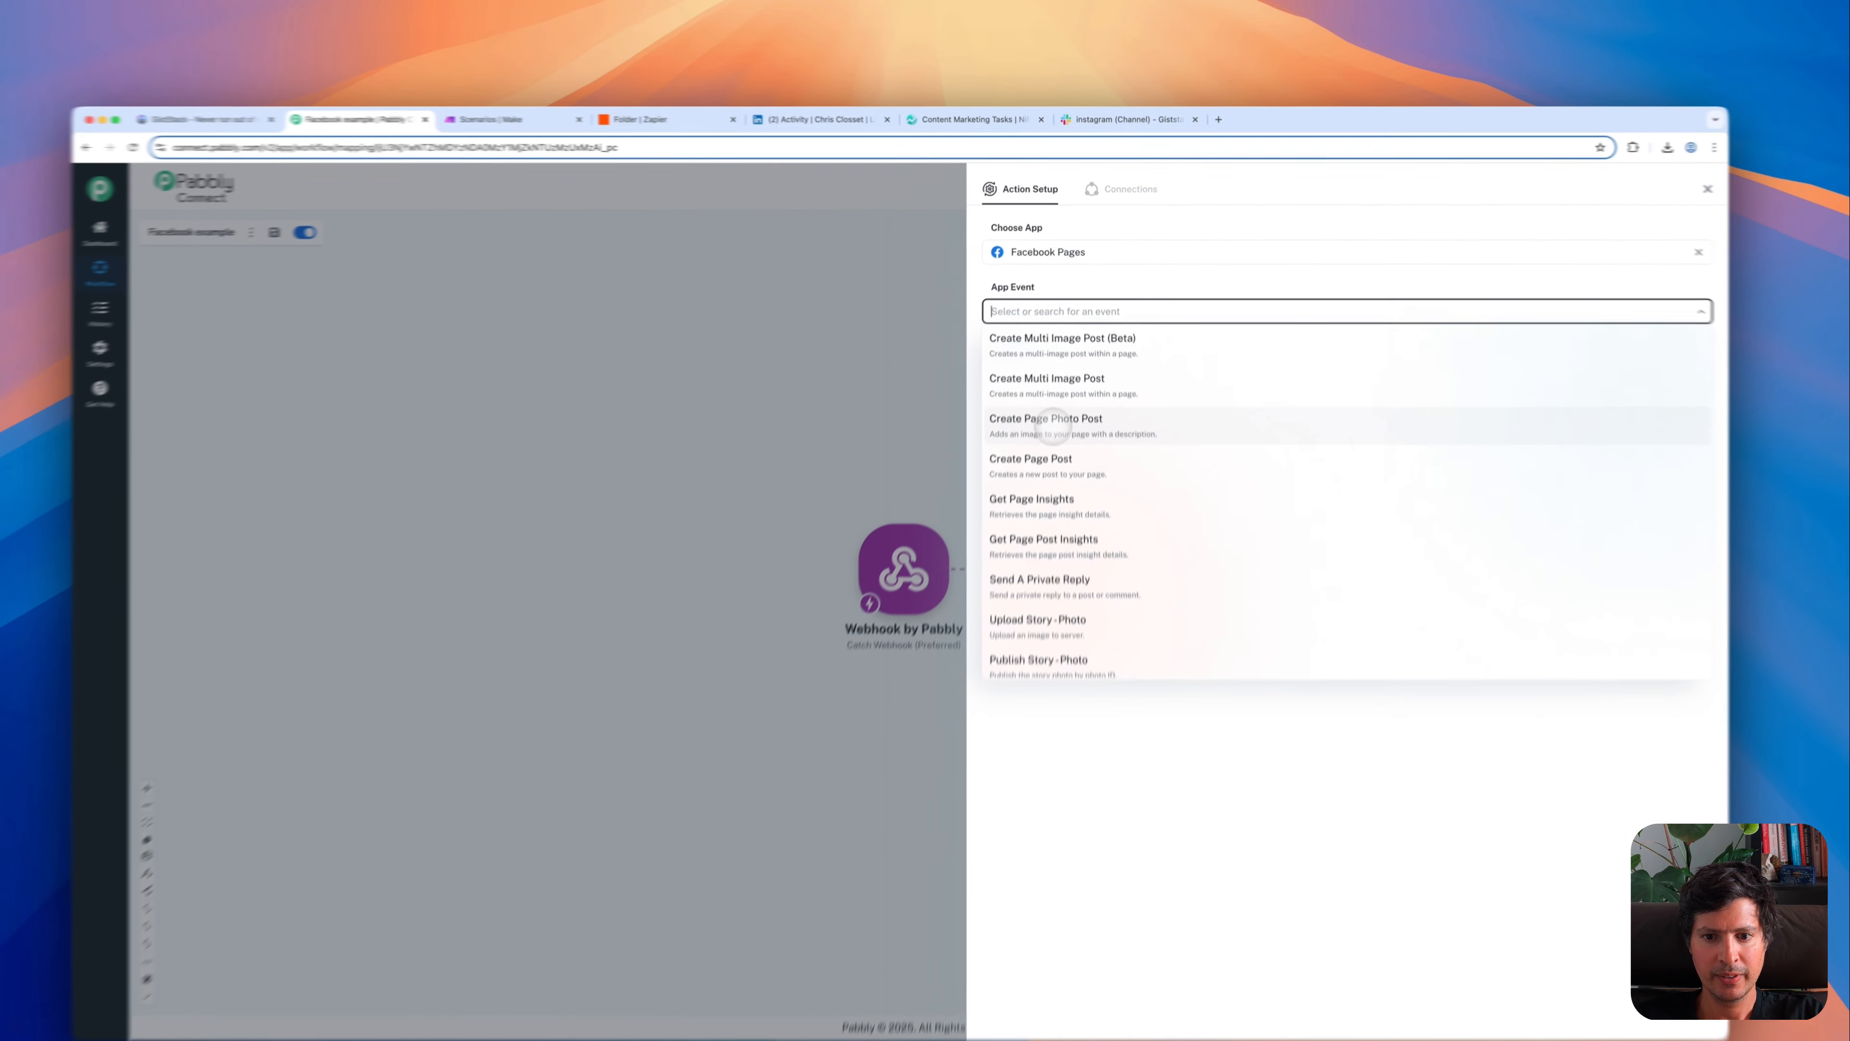
click(1209, 481)
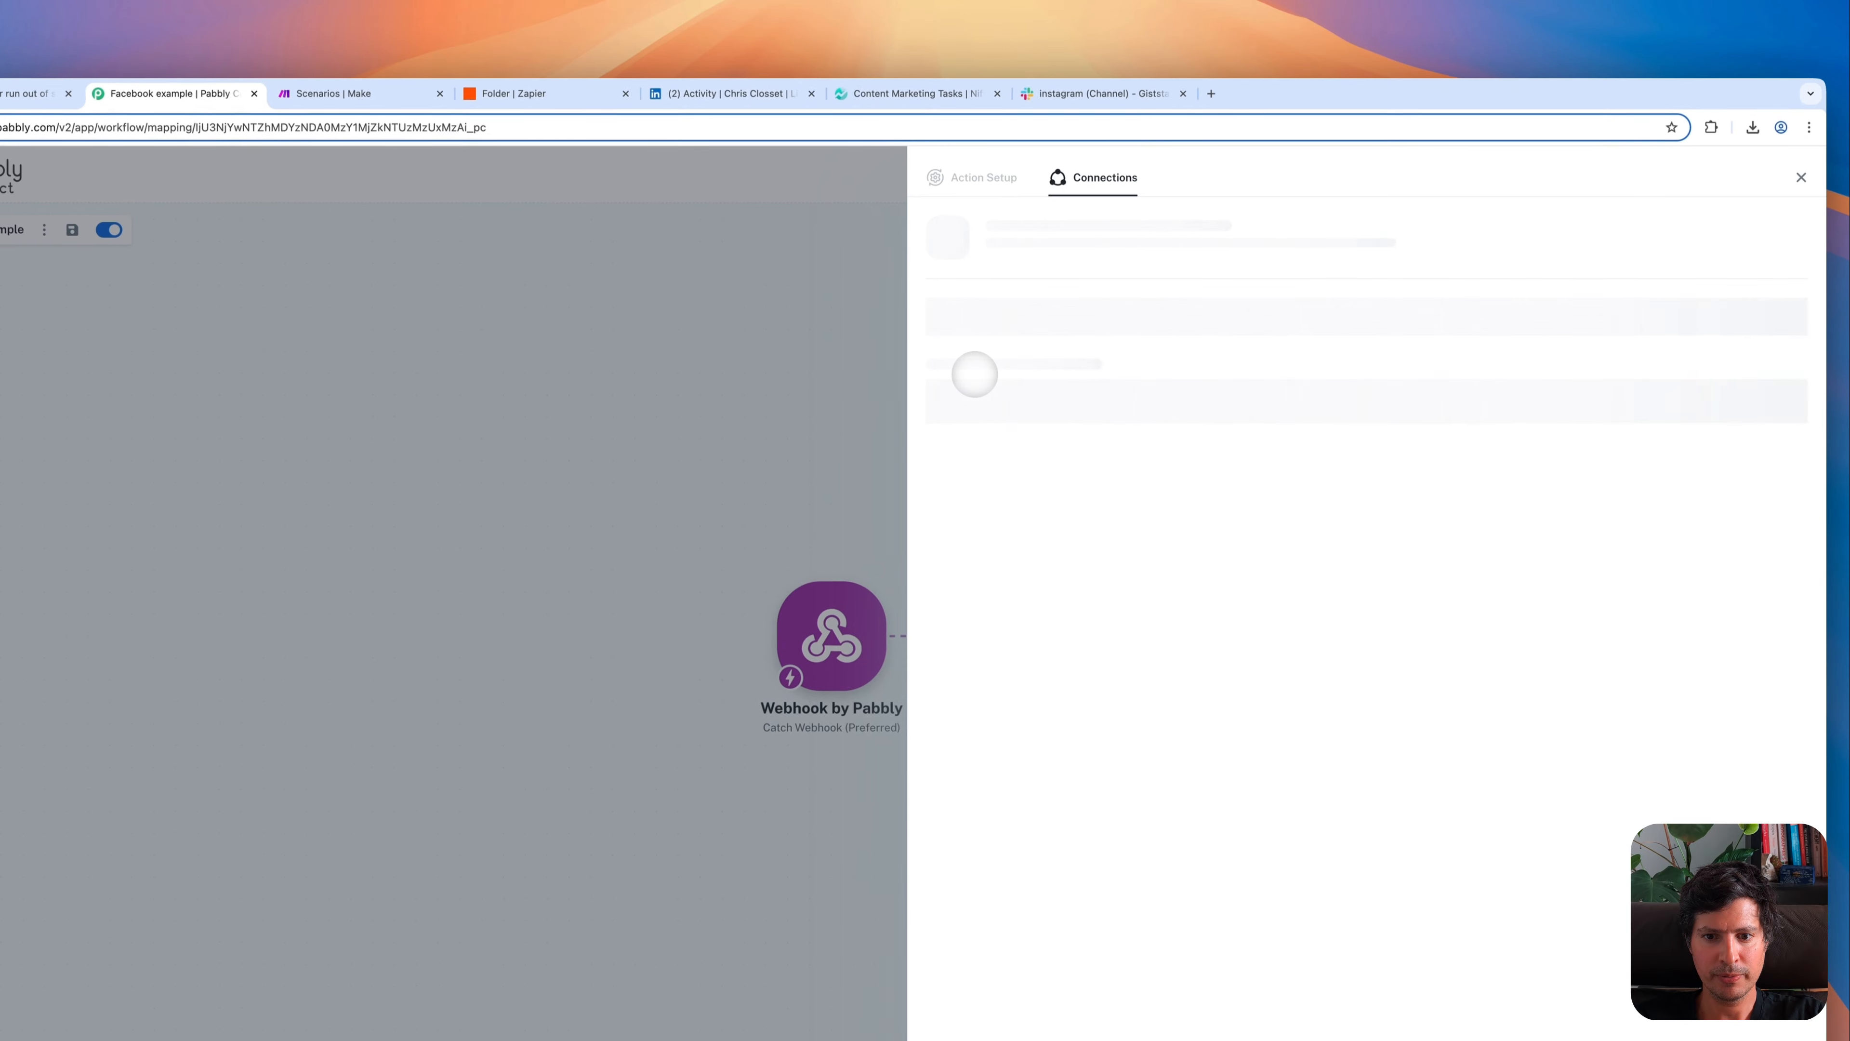
click(1007, 926)
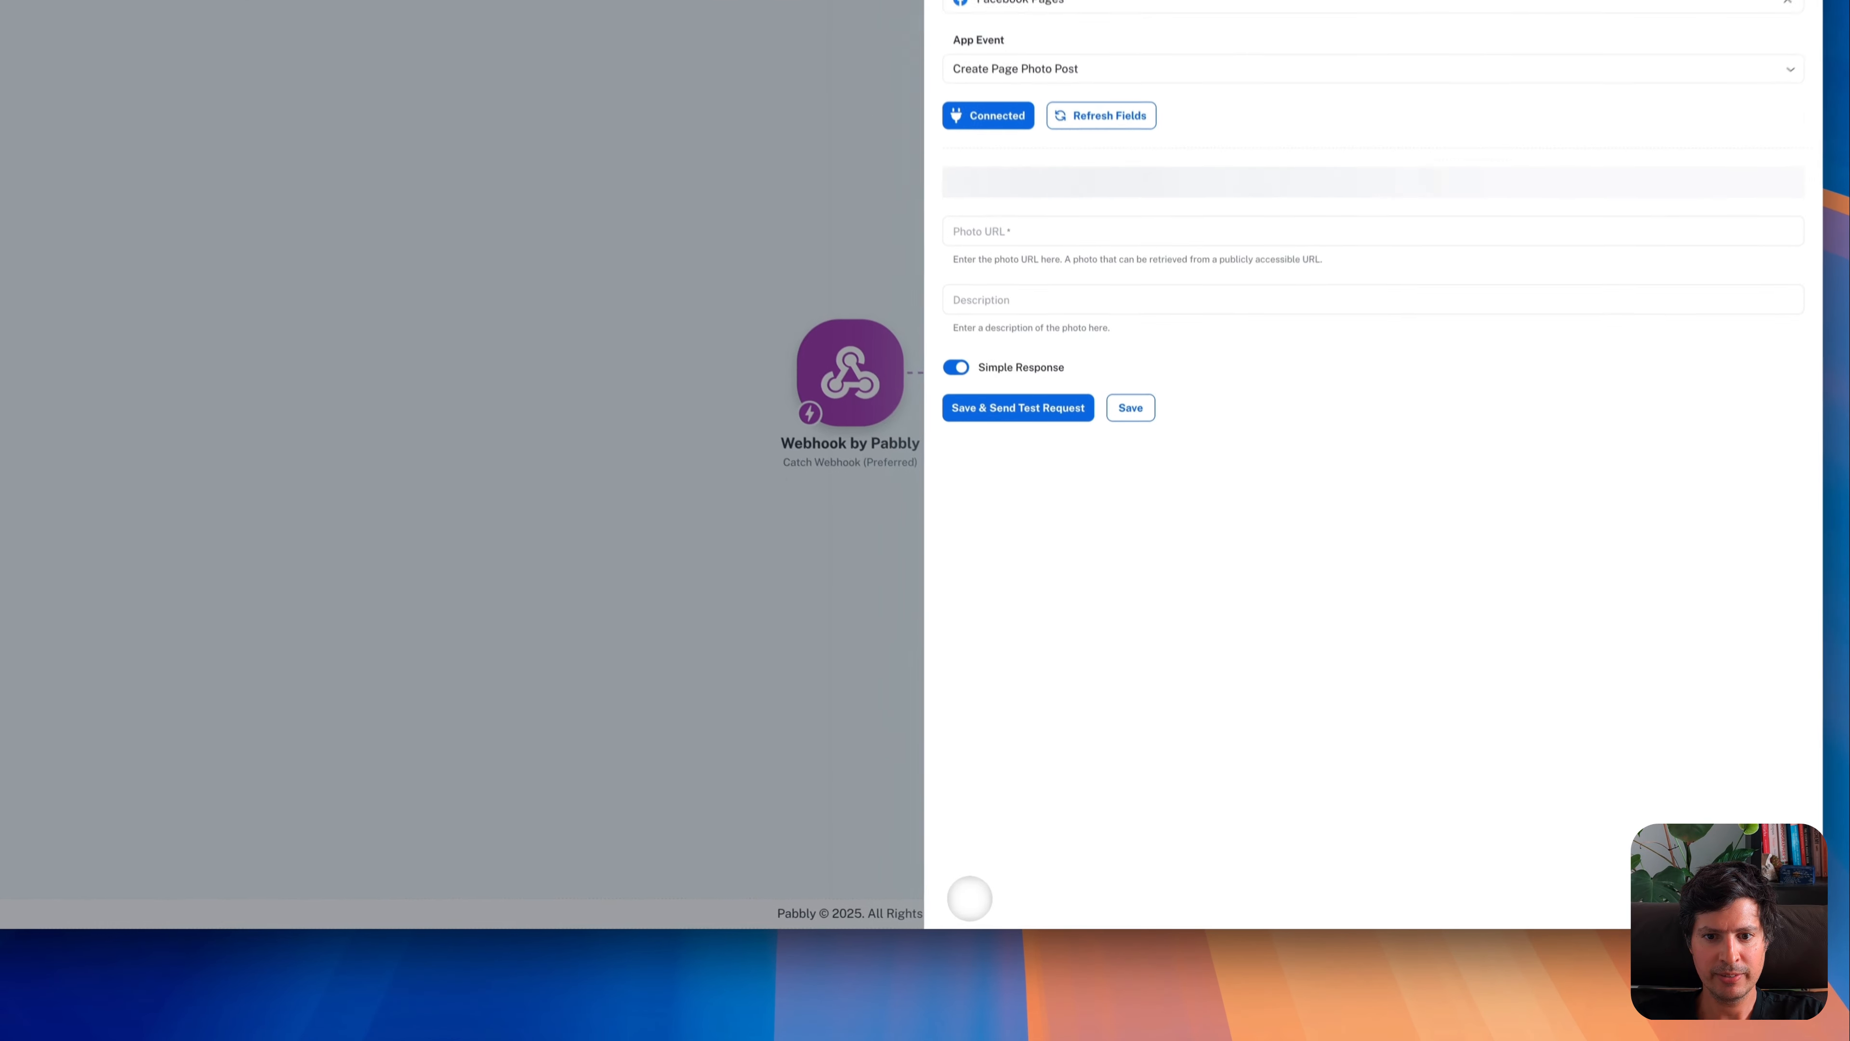
- Map the Photo URL to the webhook's content image_url and the Description to content text, and save the action
click(1155, 234)
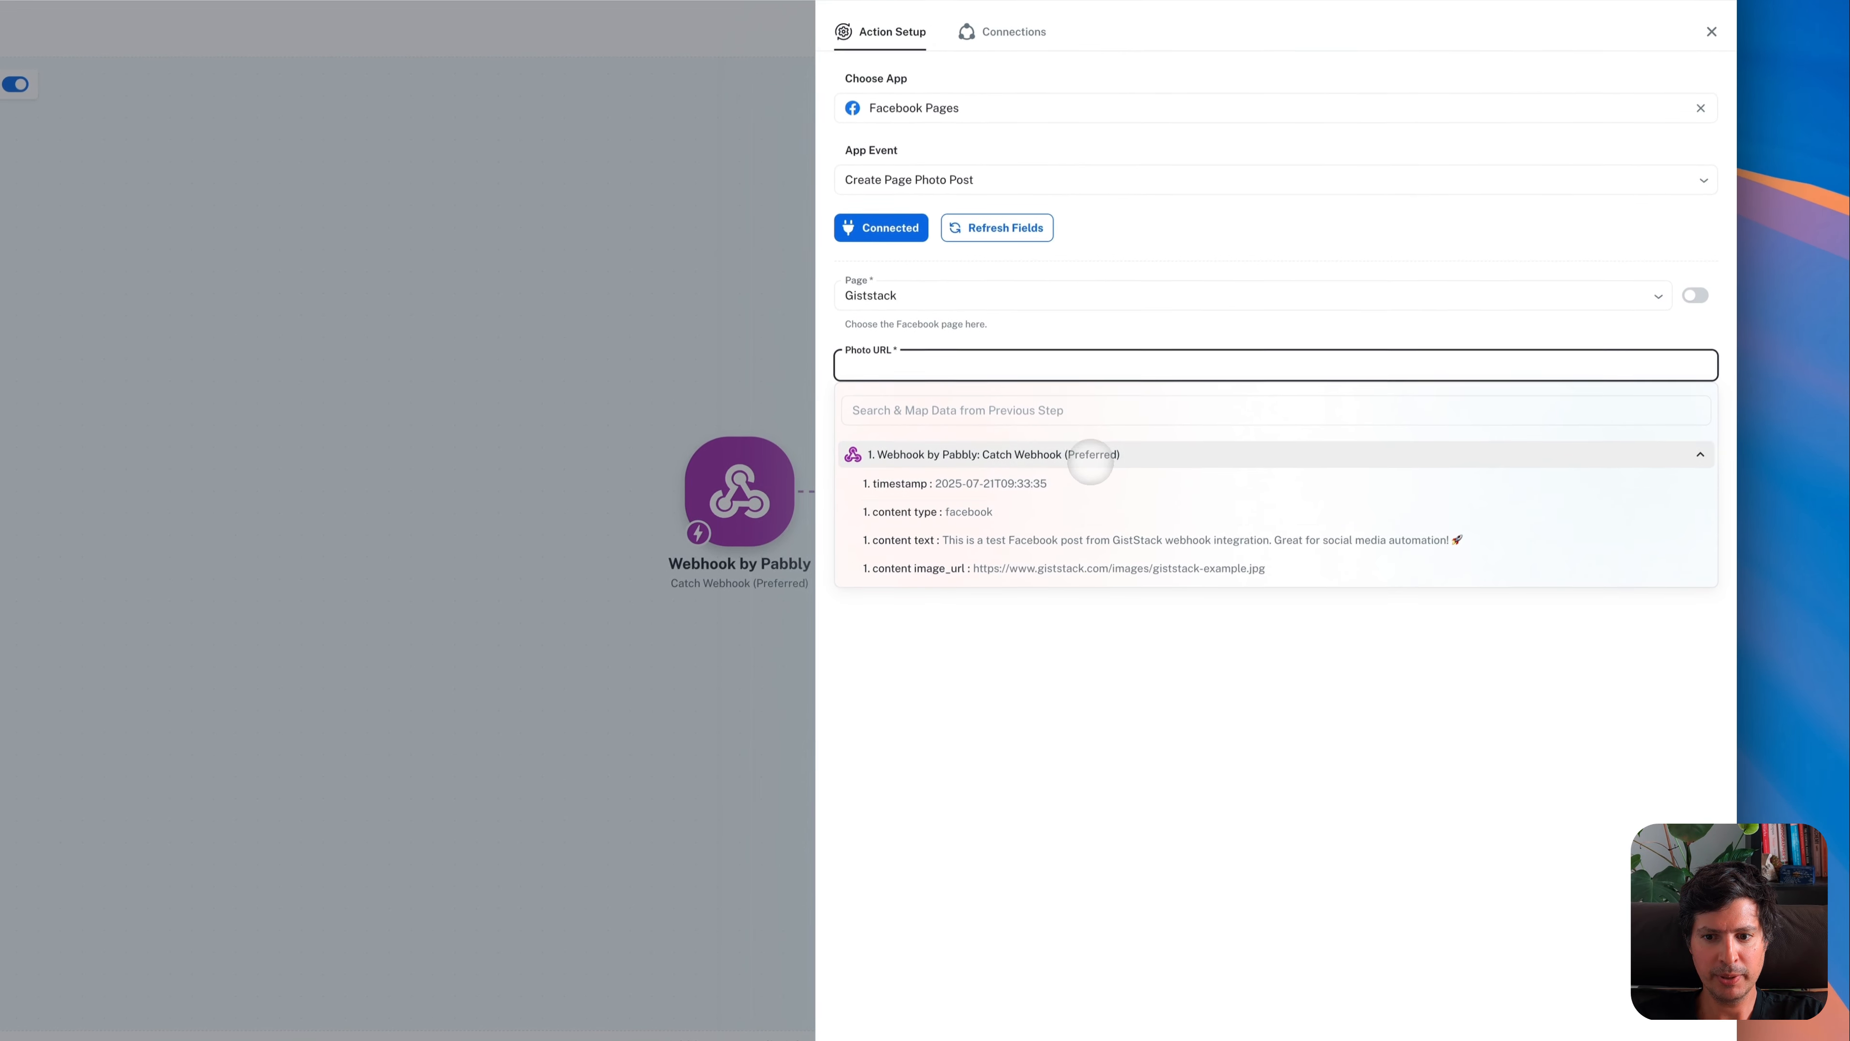
click(1122, 446)
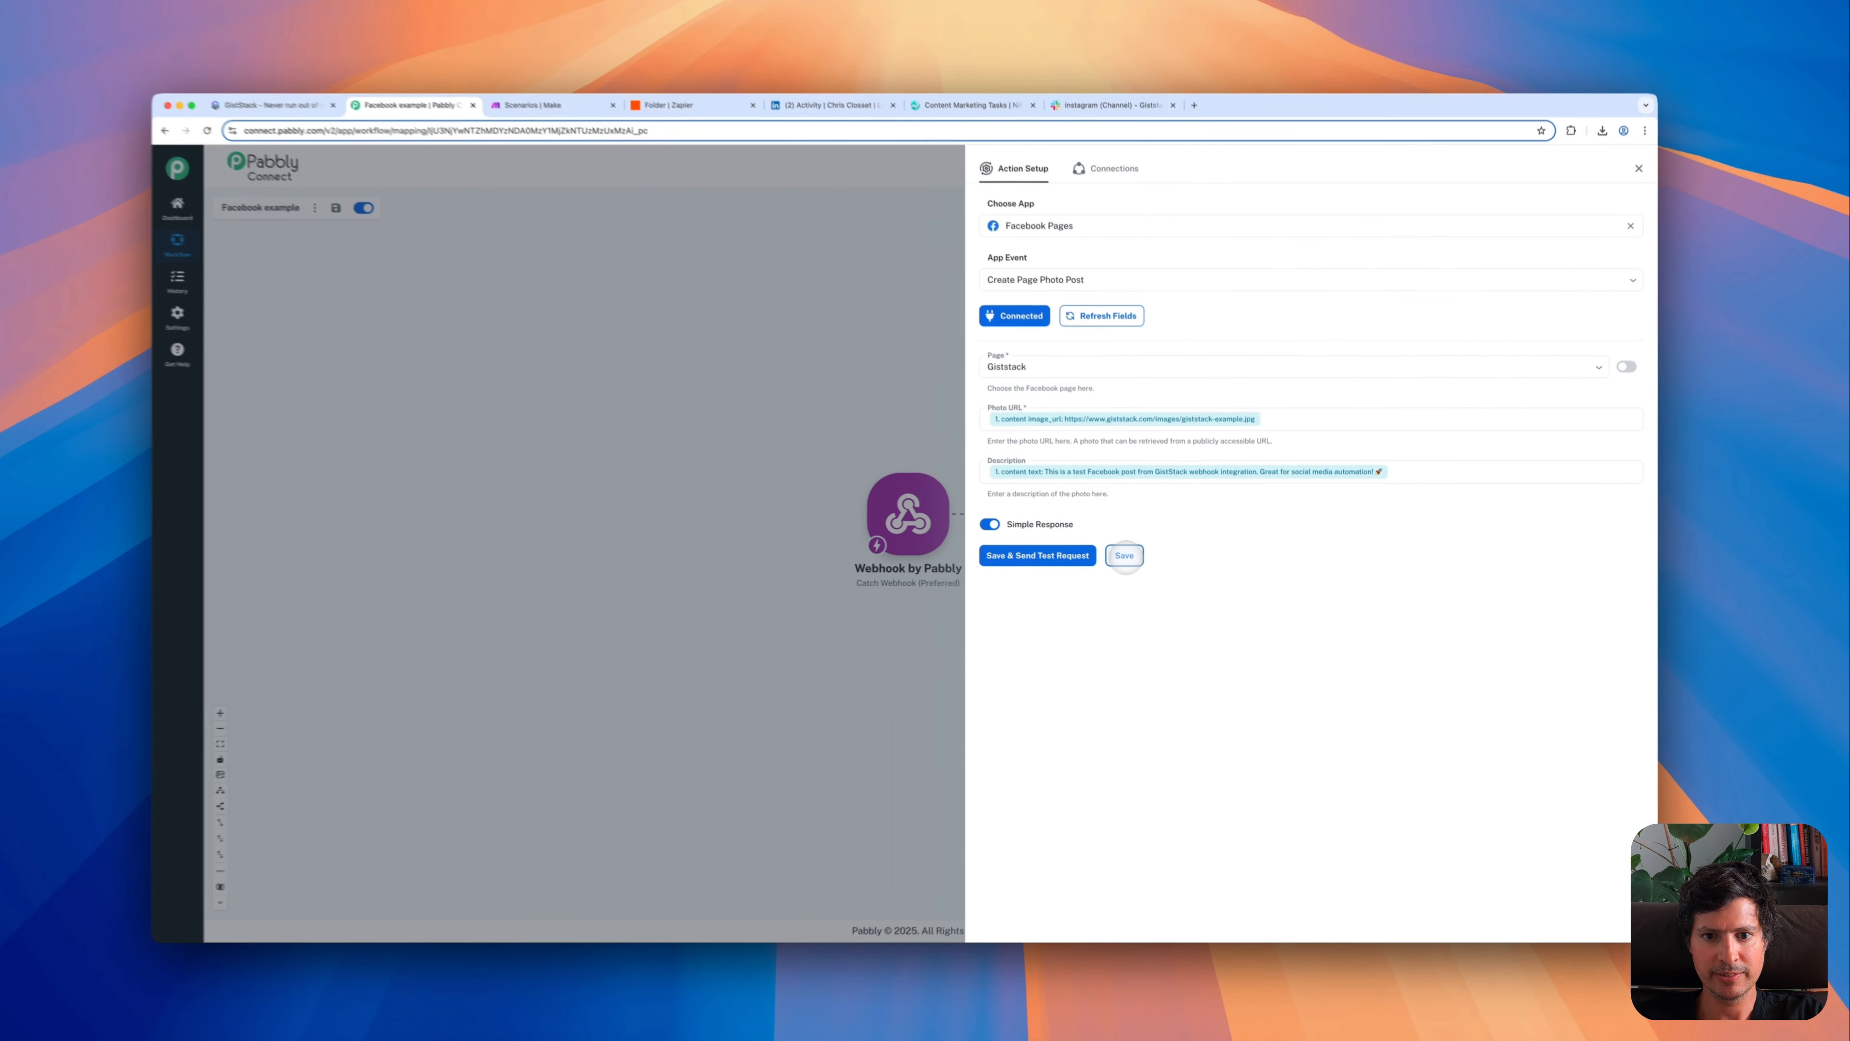
click(1026, 547)
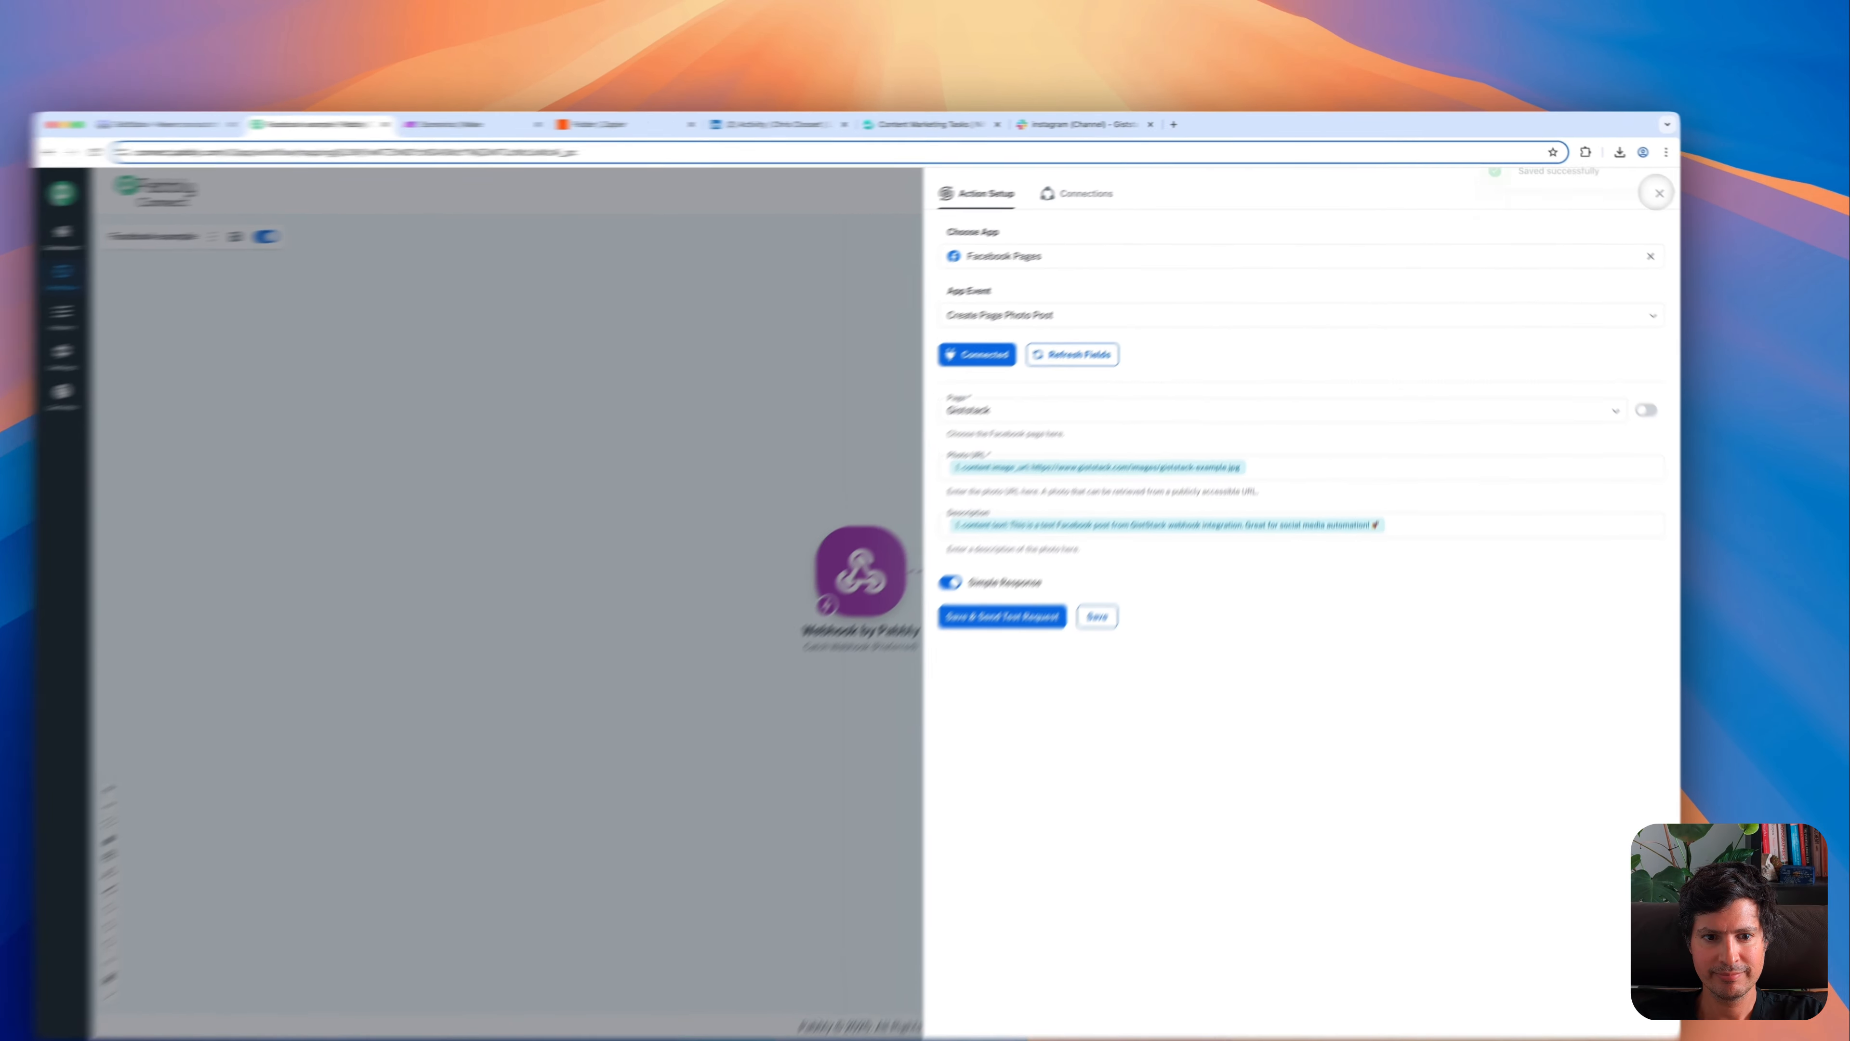
click(1776, 32)
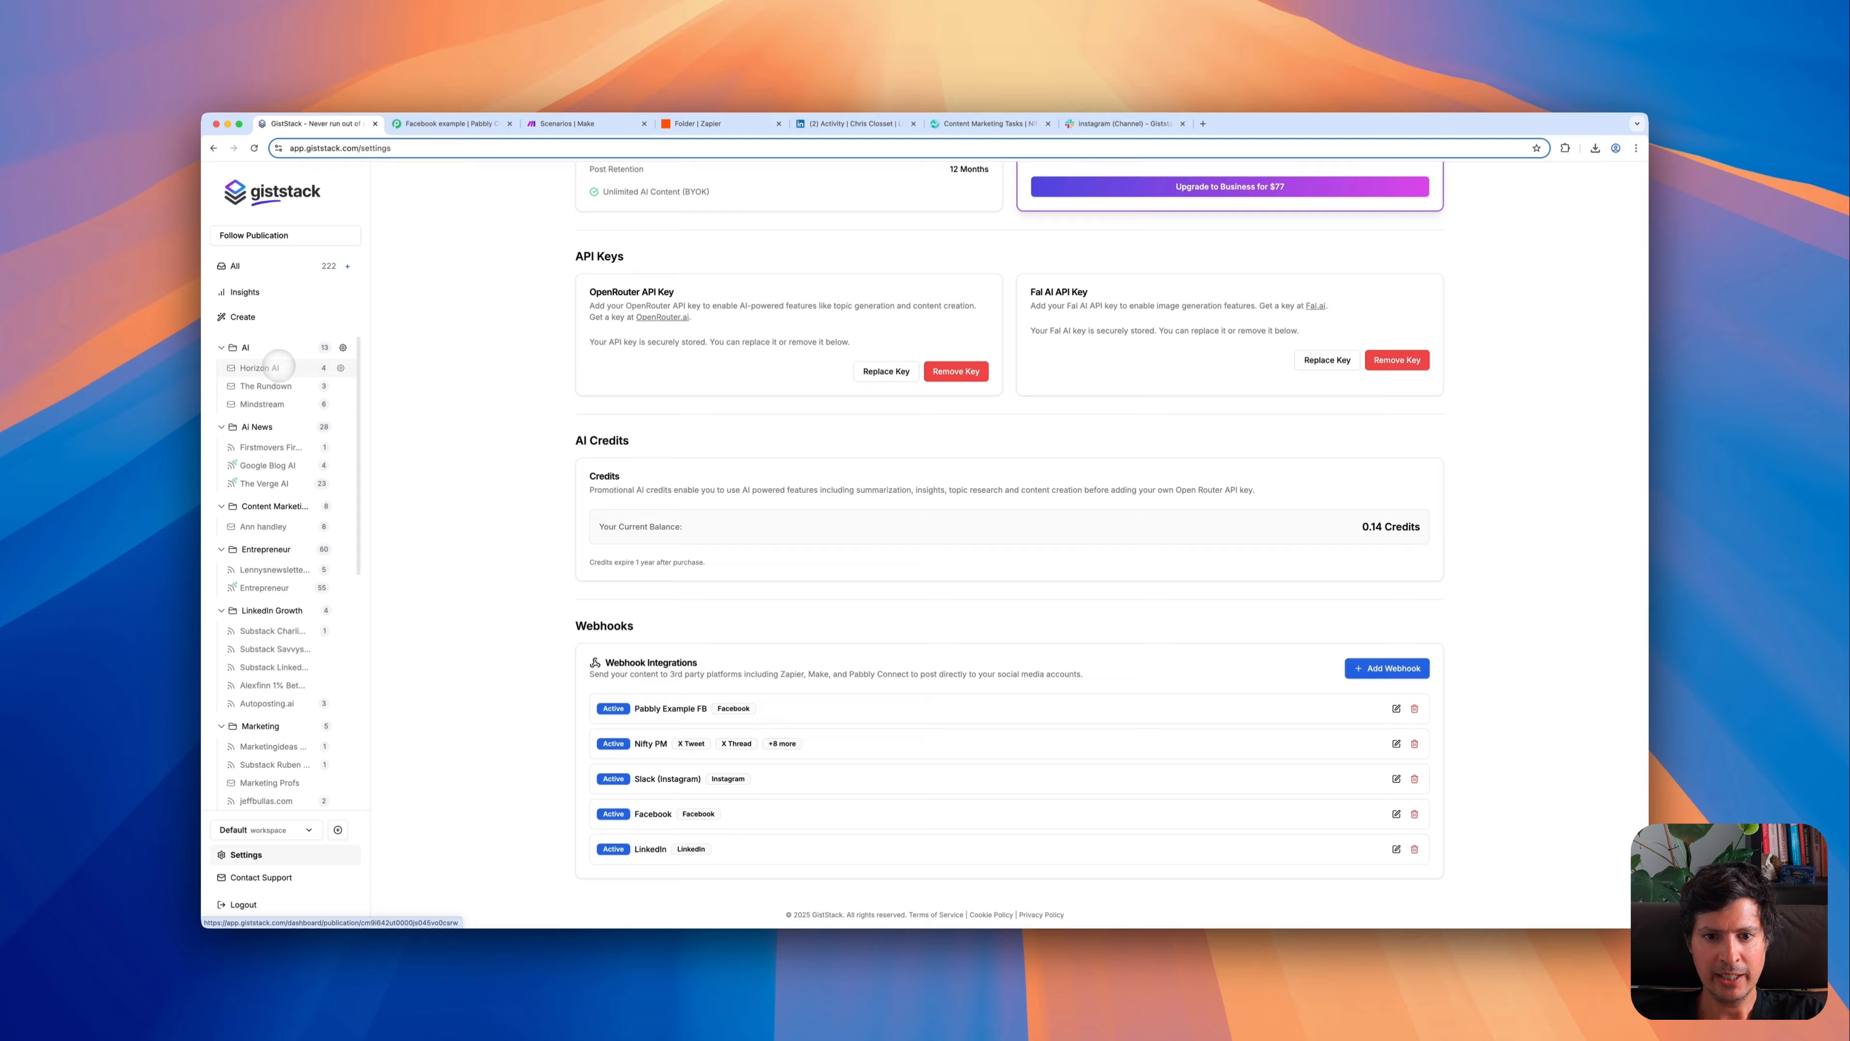
- In GistStack, create a Facebook post from Horizon AI's ChatGPT Agent Mode article and generate two 1:1 Imagen 4 images for it
click(262, 367)
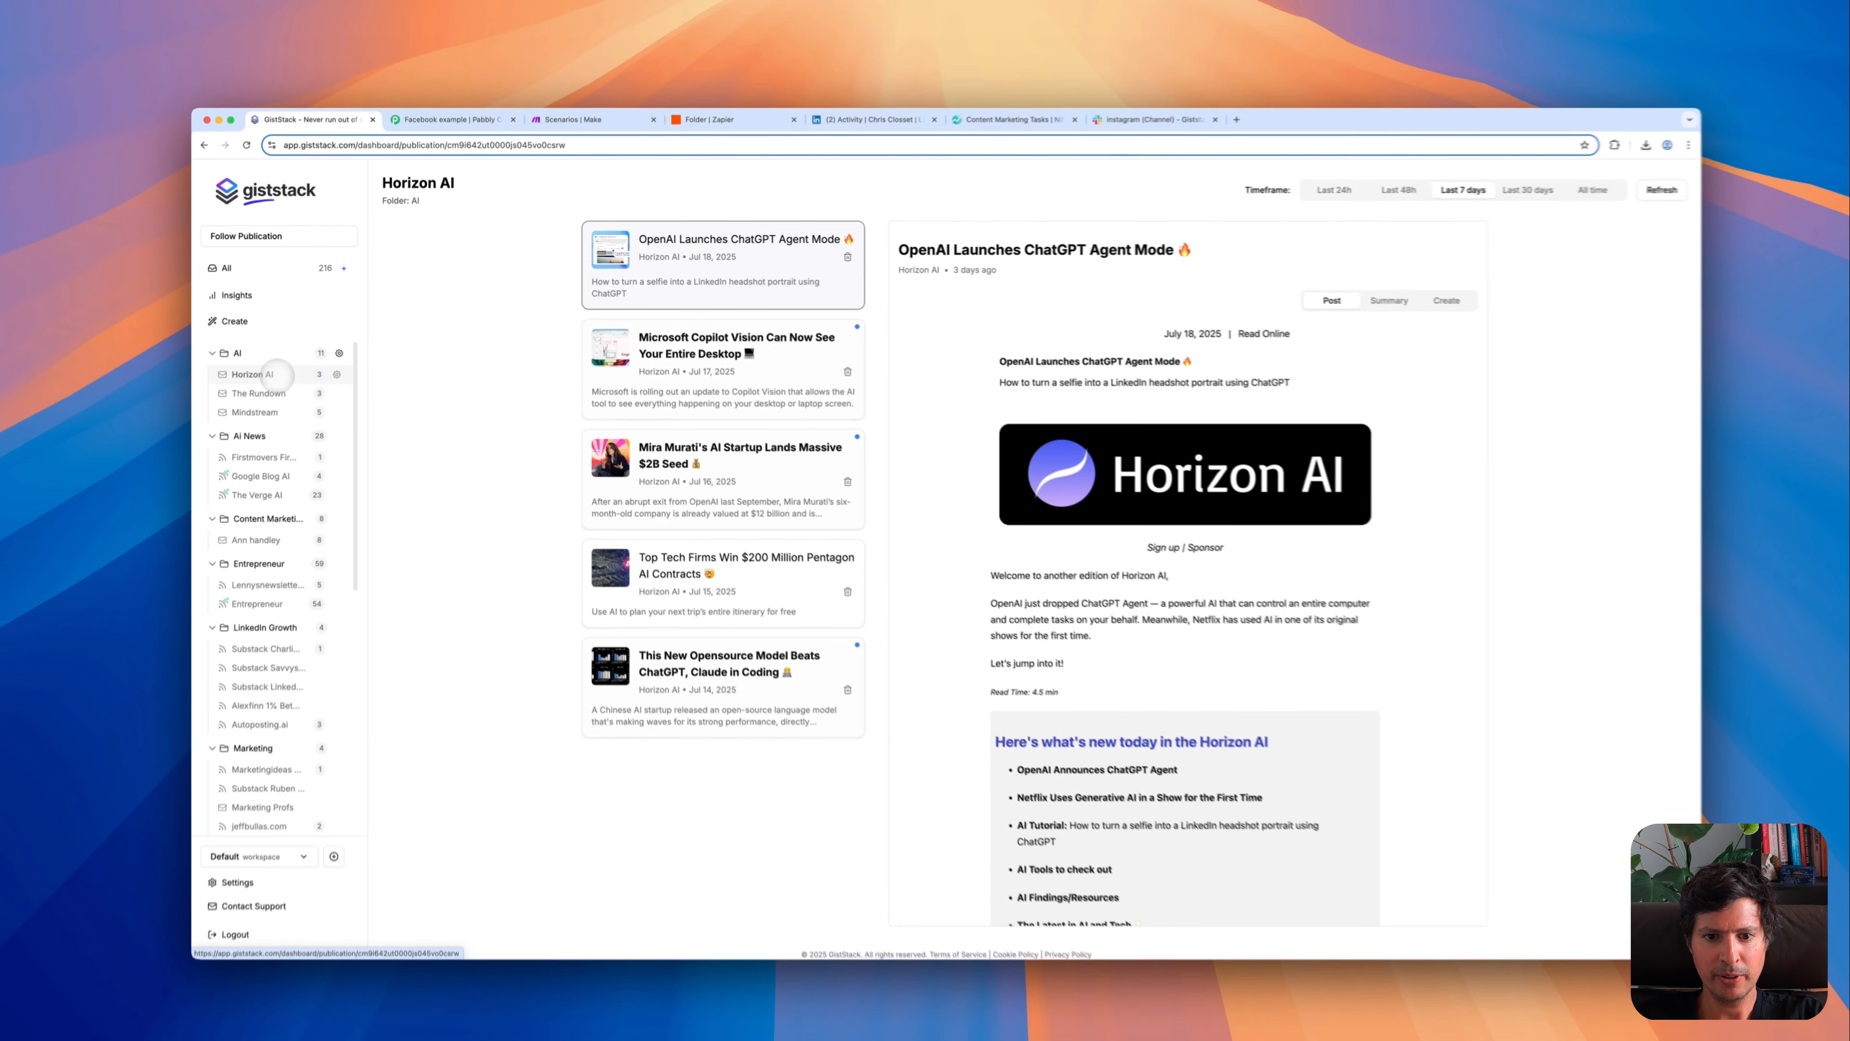
click(1404, 297)
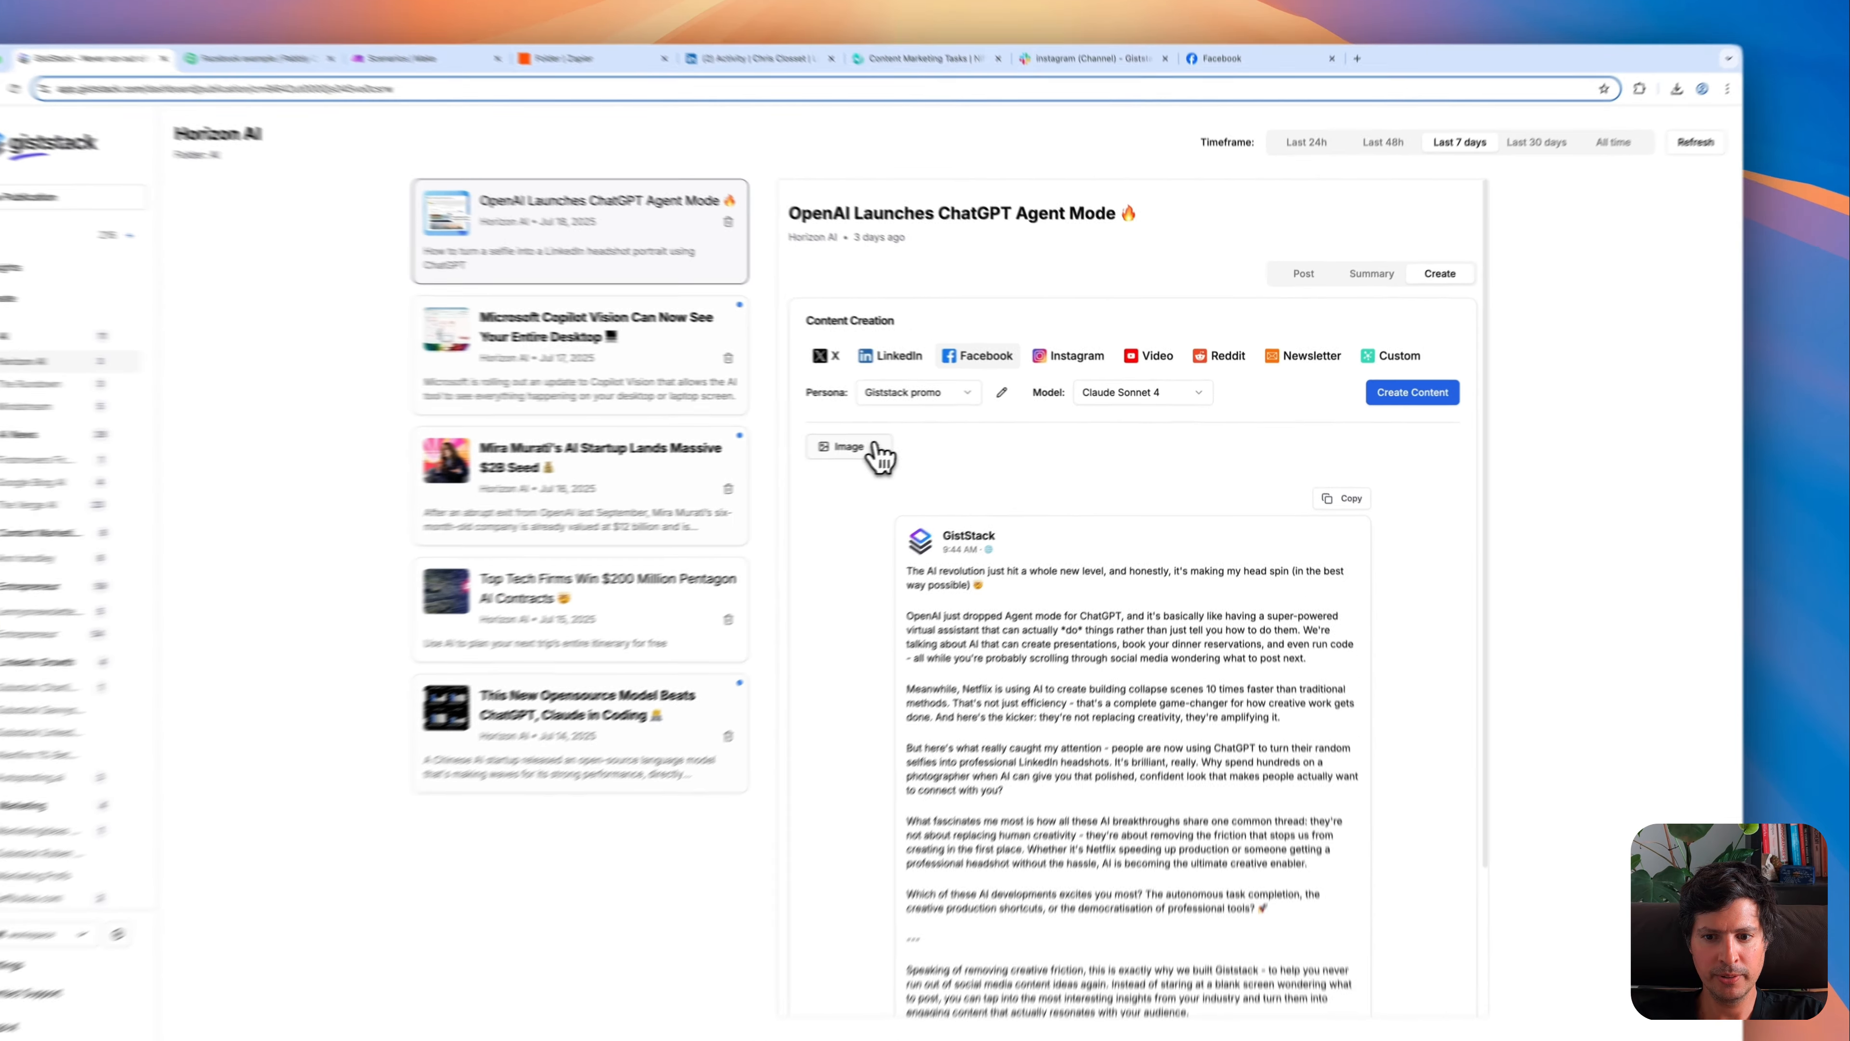
click(927, 436)
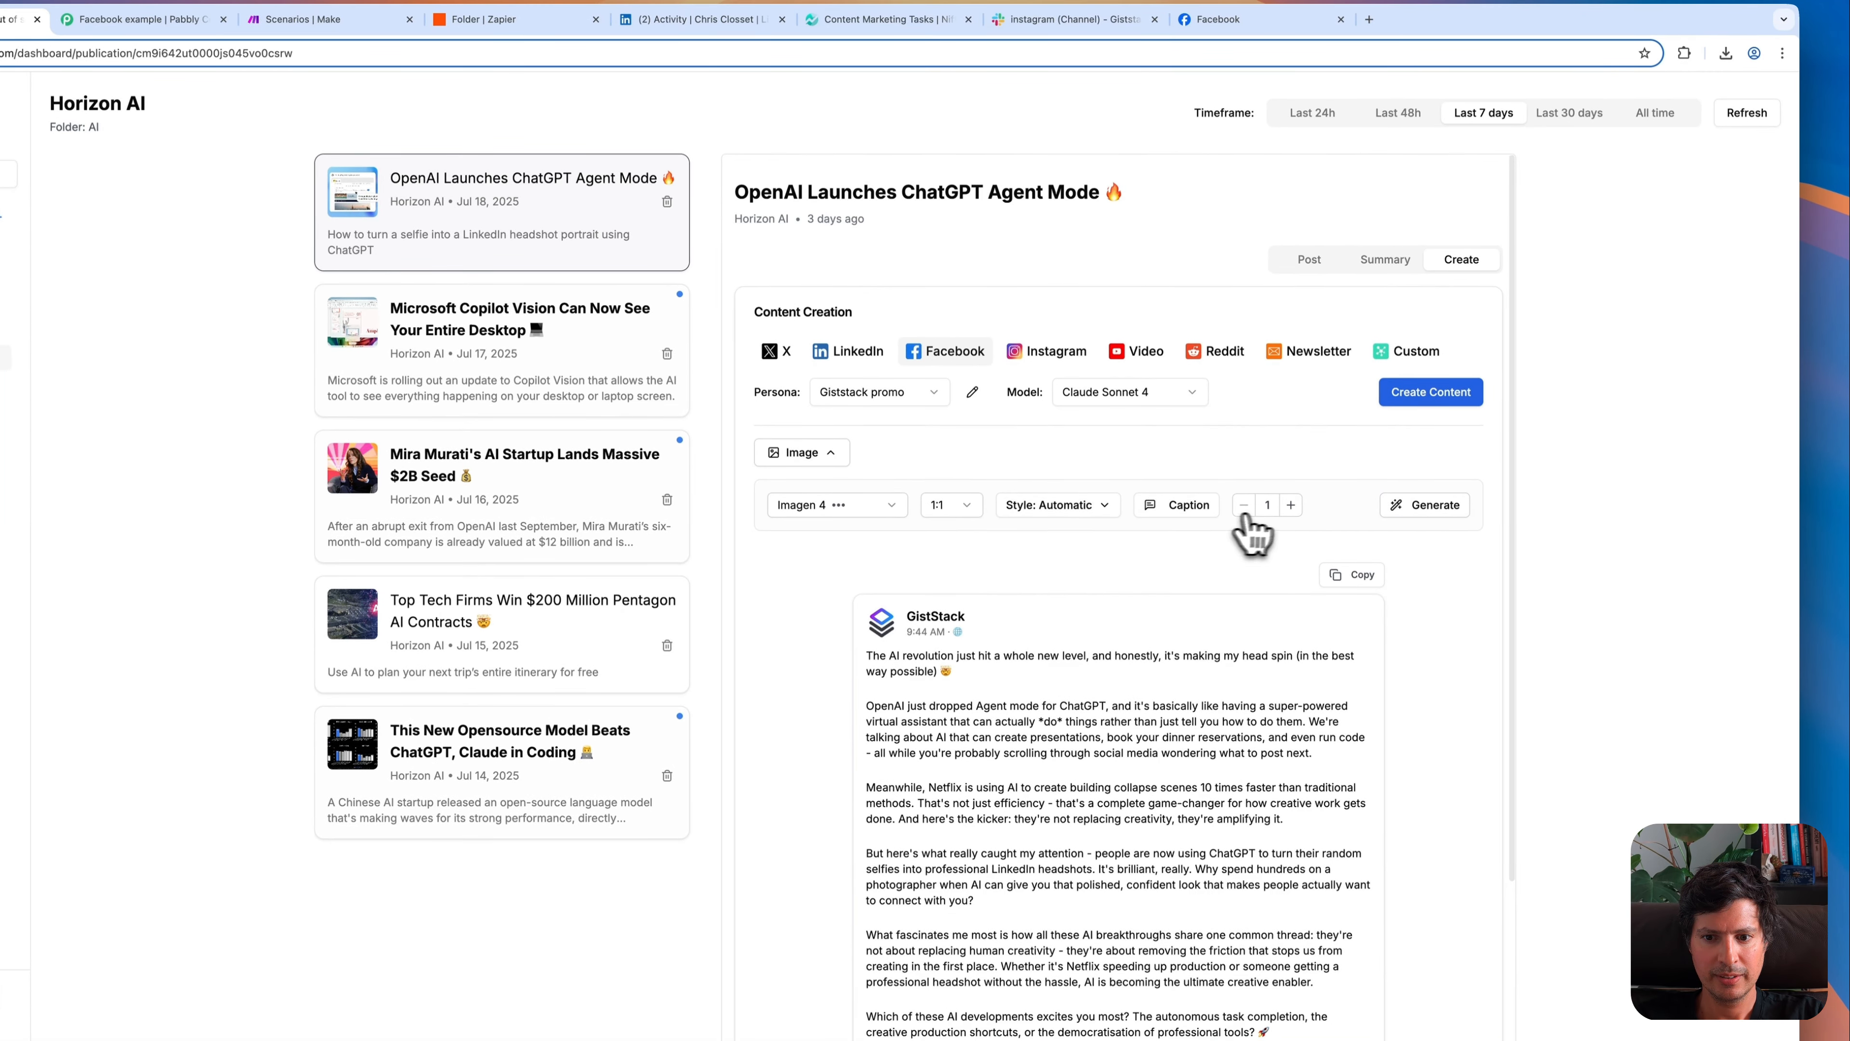
click(1399, 509)
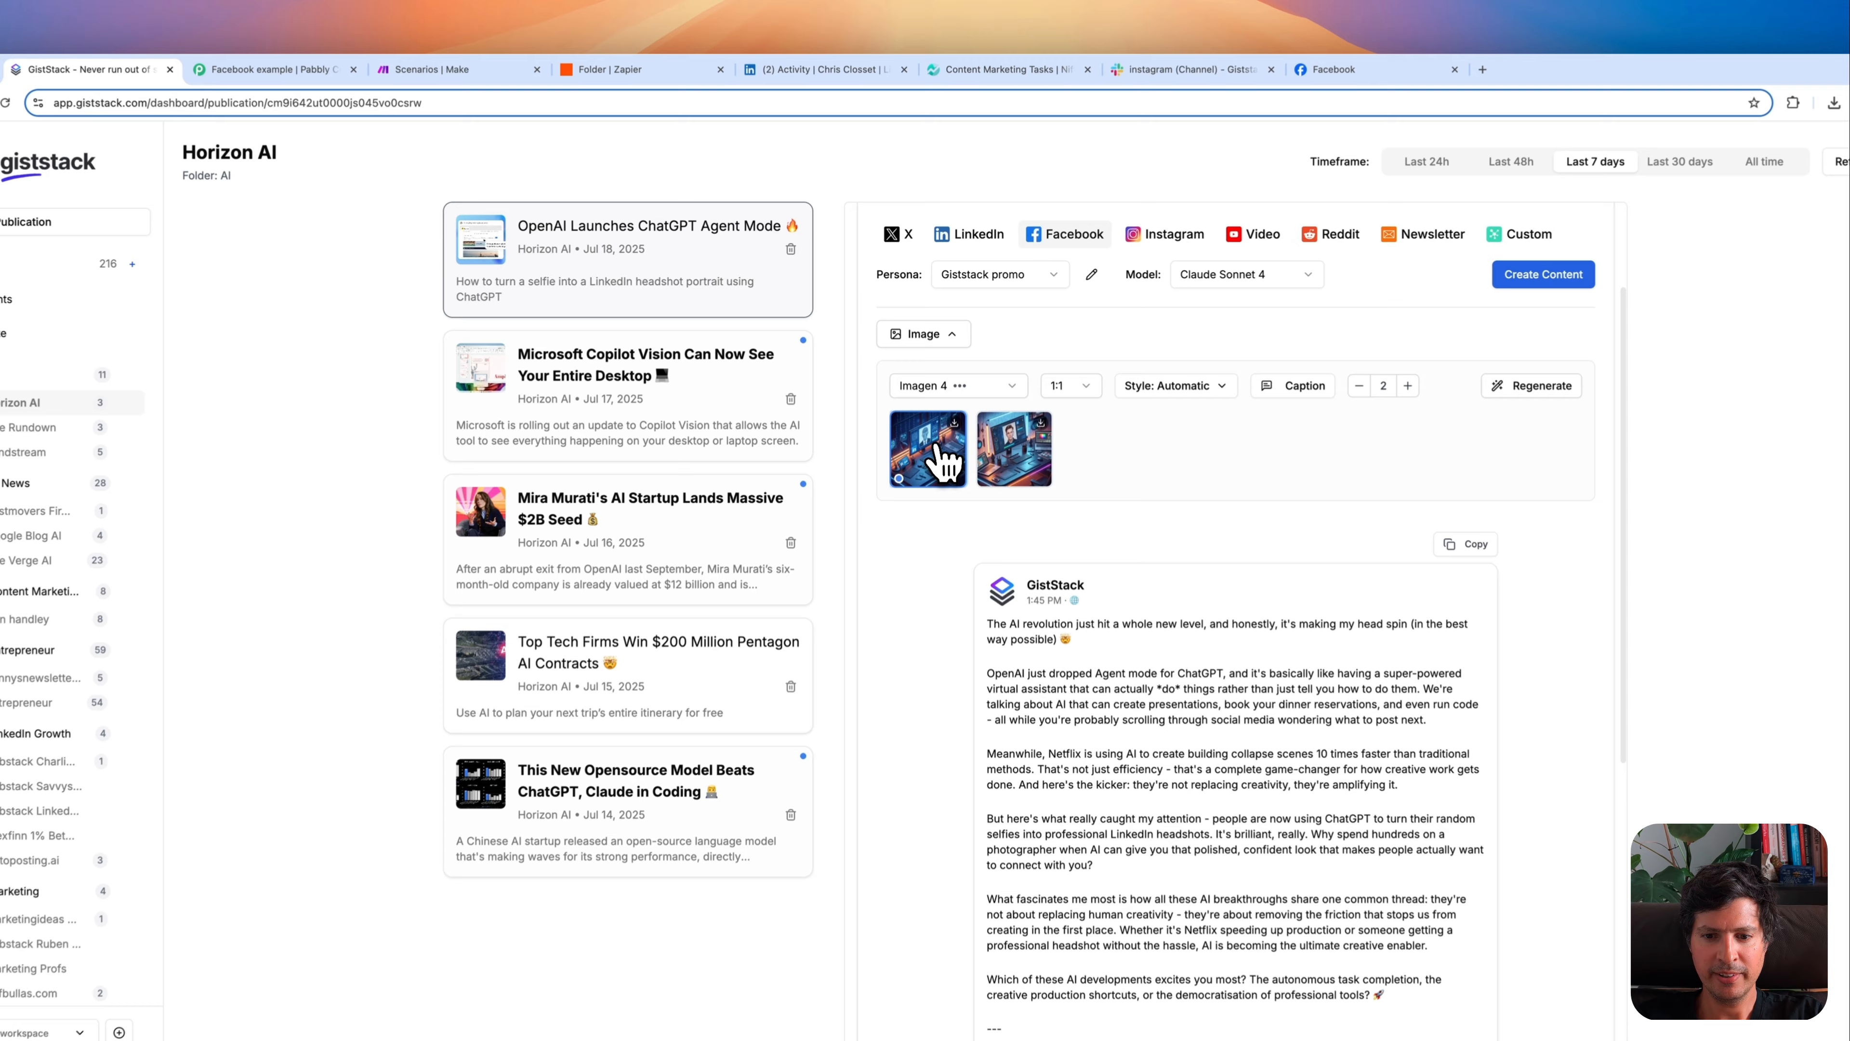
- Send the finished Facebook post to the Pabbly webhook and check it on Giststack's Facebook page
scroll(943, 466, down, 10)
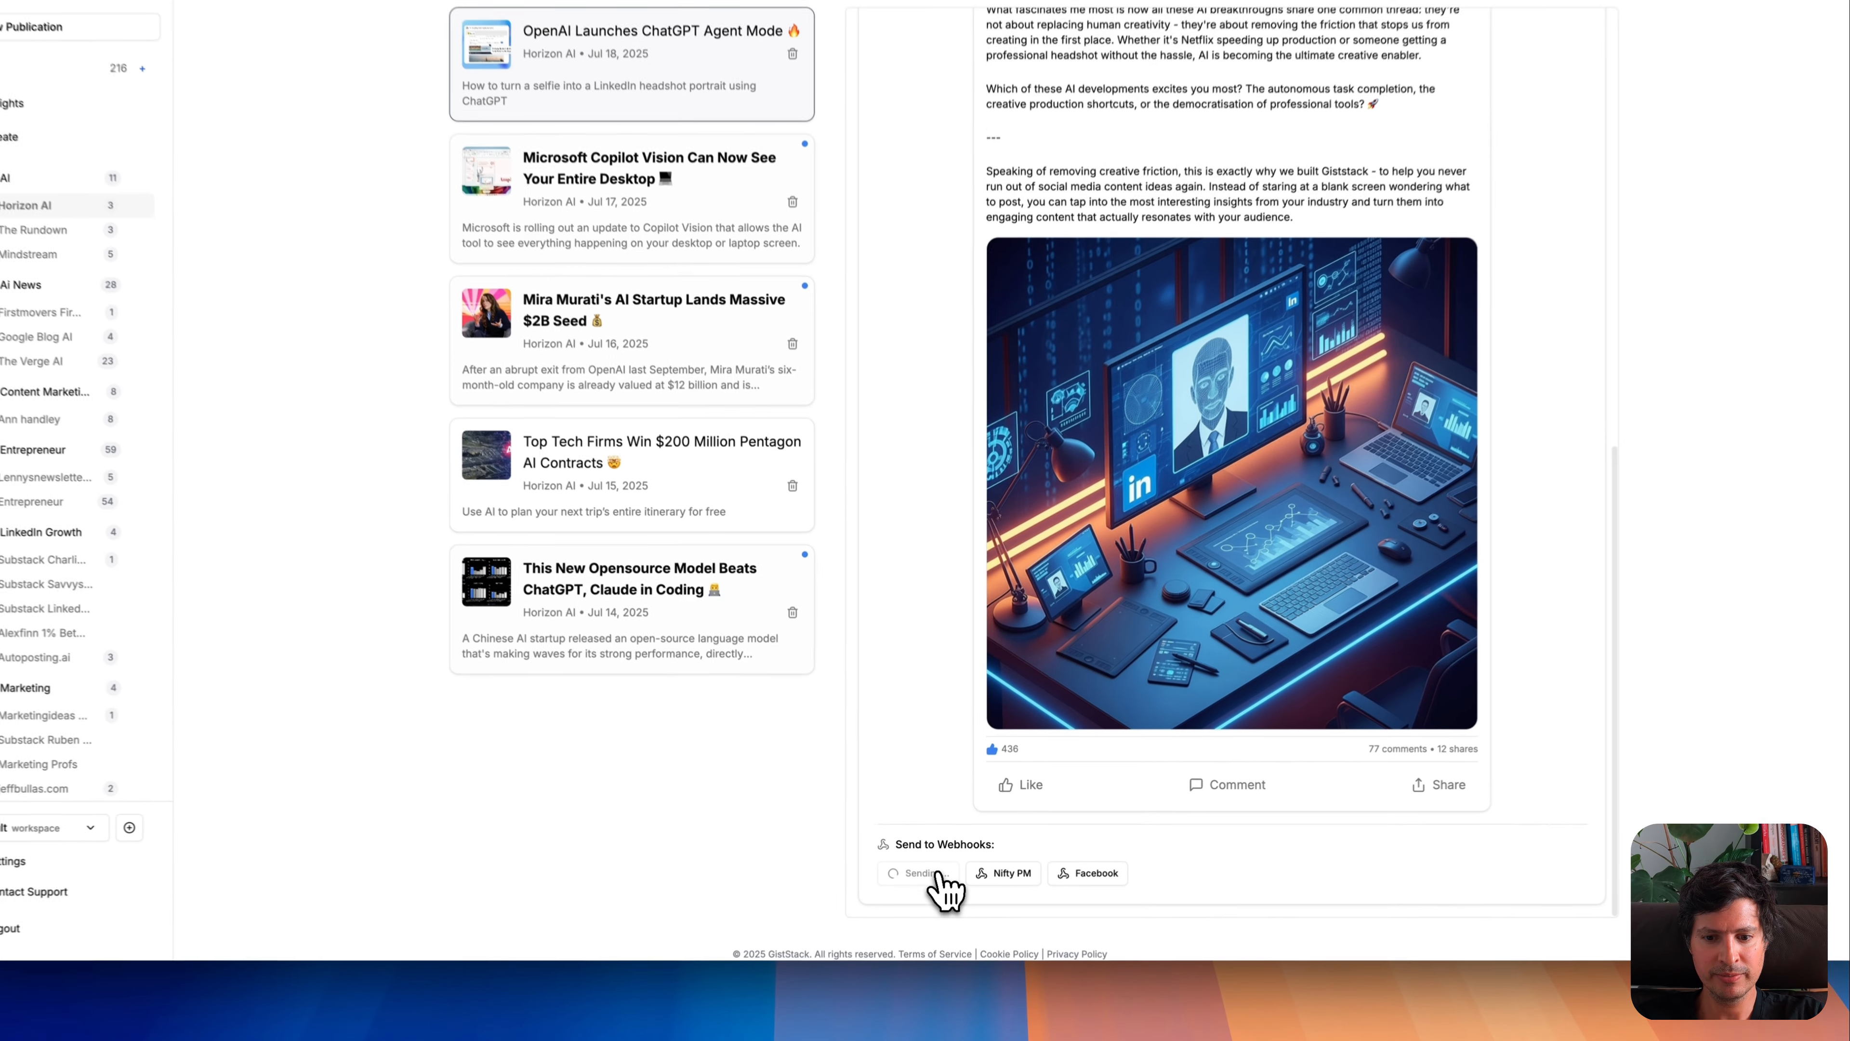
click(942, 865)
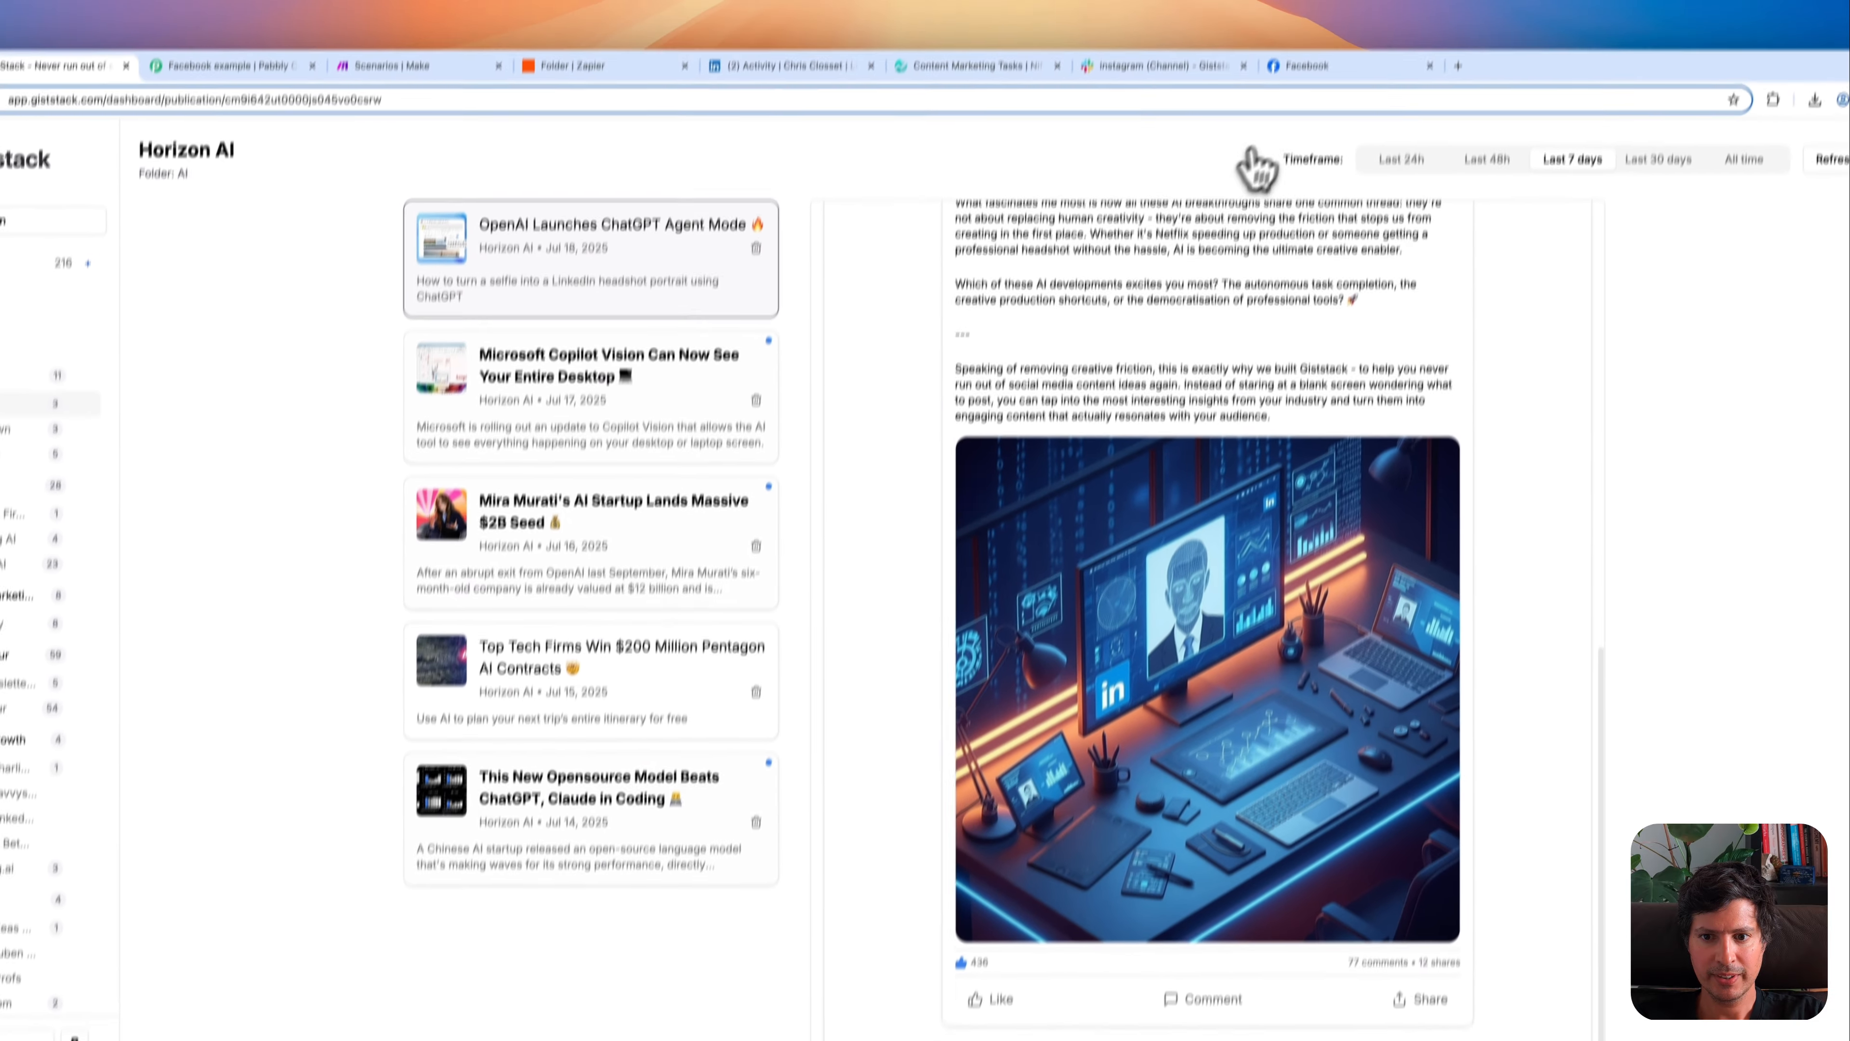
click(1328, 69)
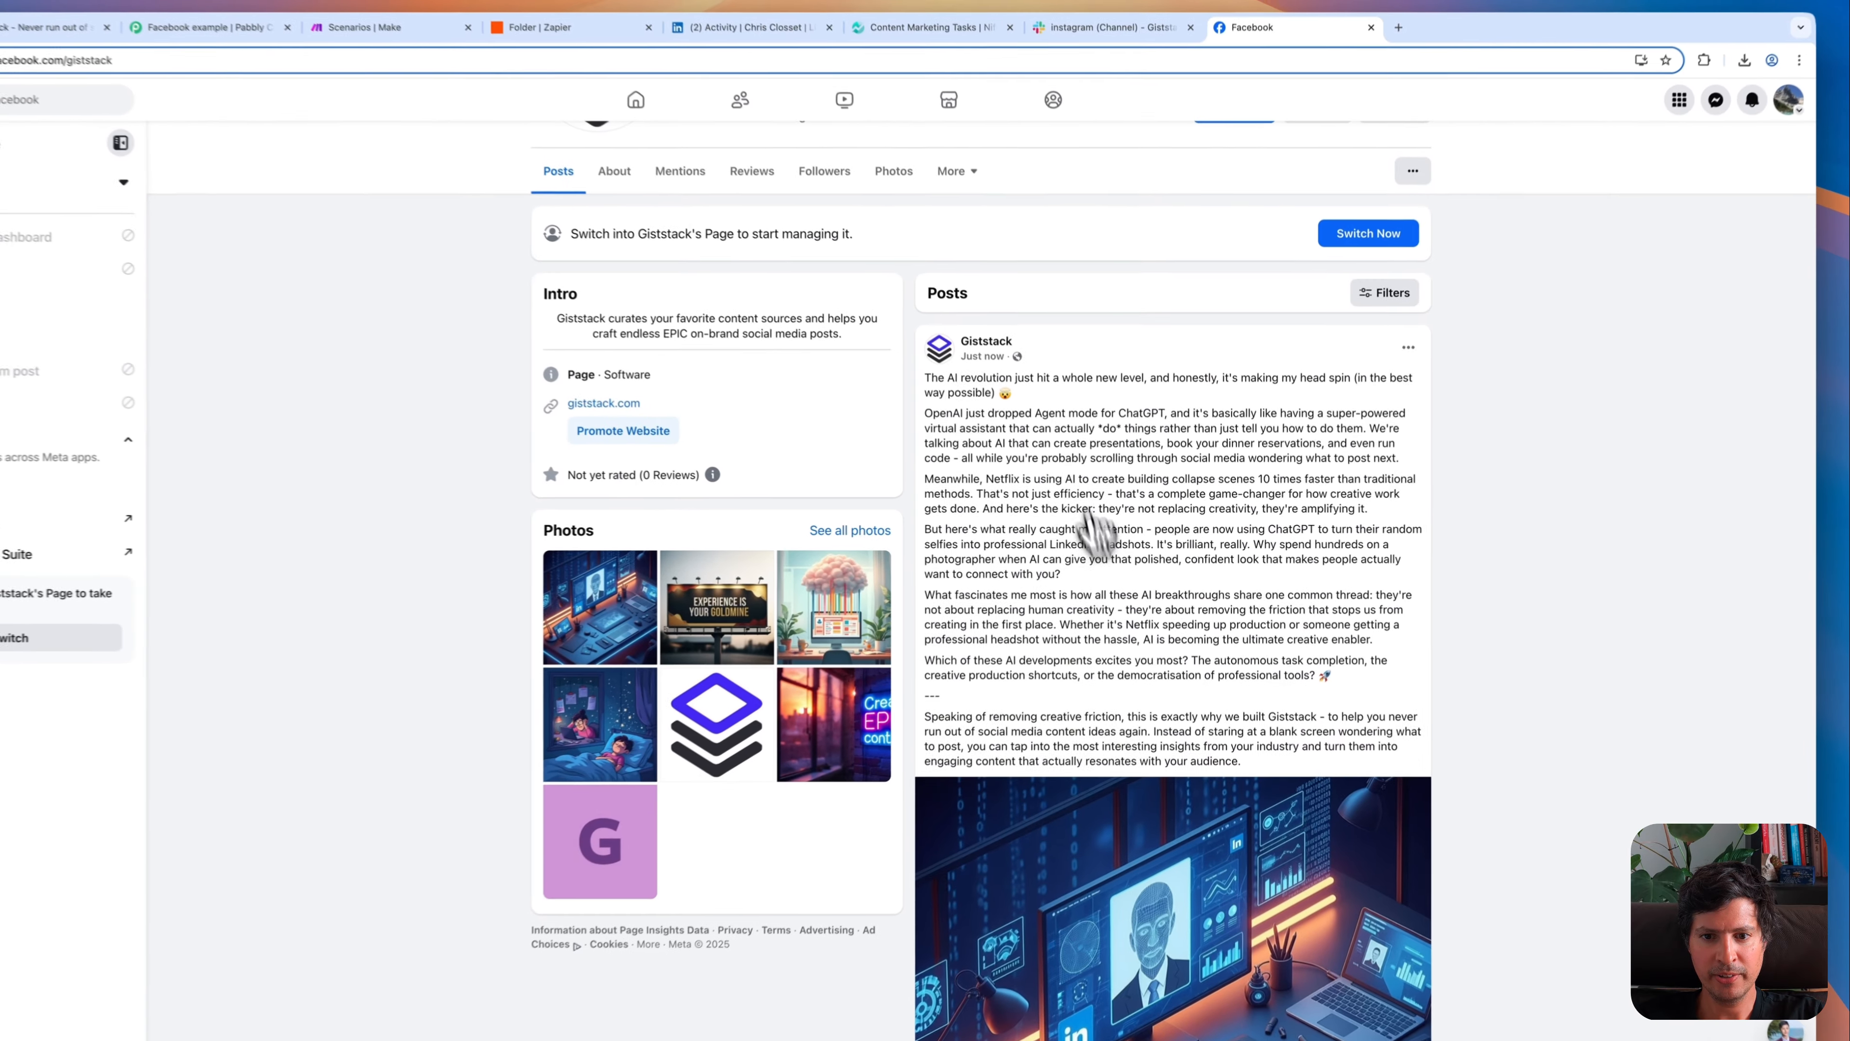
- Review the published Facebook post, and in GistStack's settings start a new webhook named "Pabbly Example - Slack"
scroll(1096, 532, down, 5)
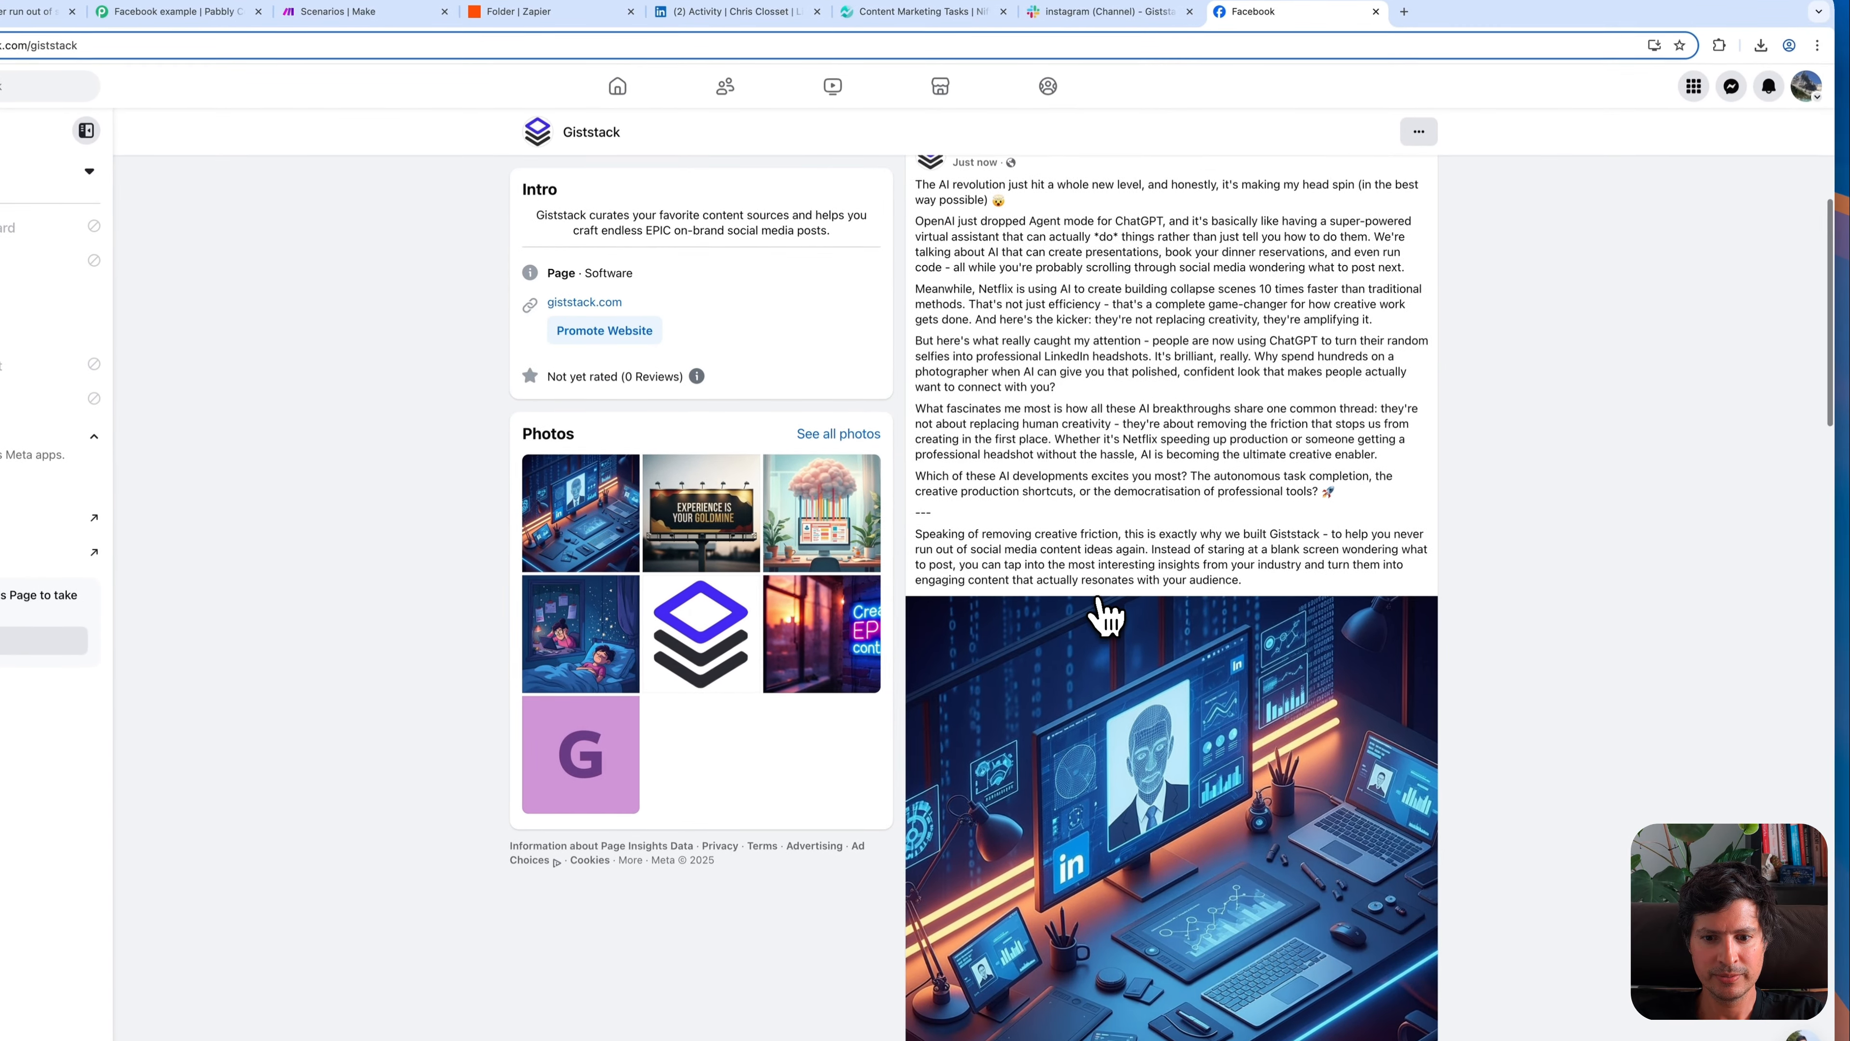
scroll(1122, 565, up, 10)
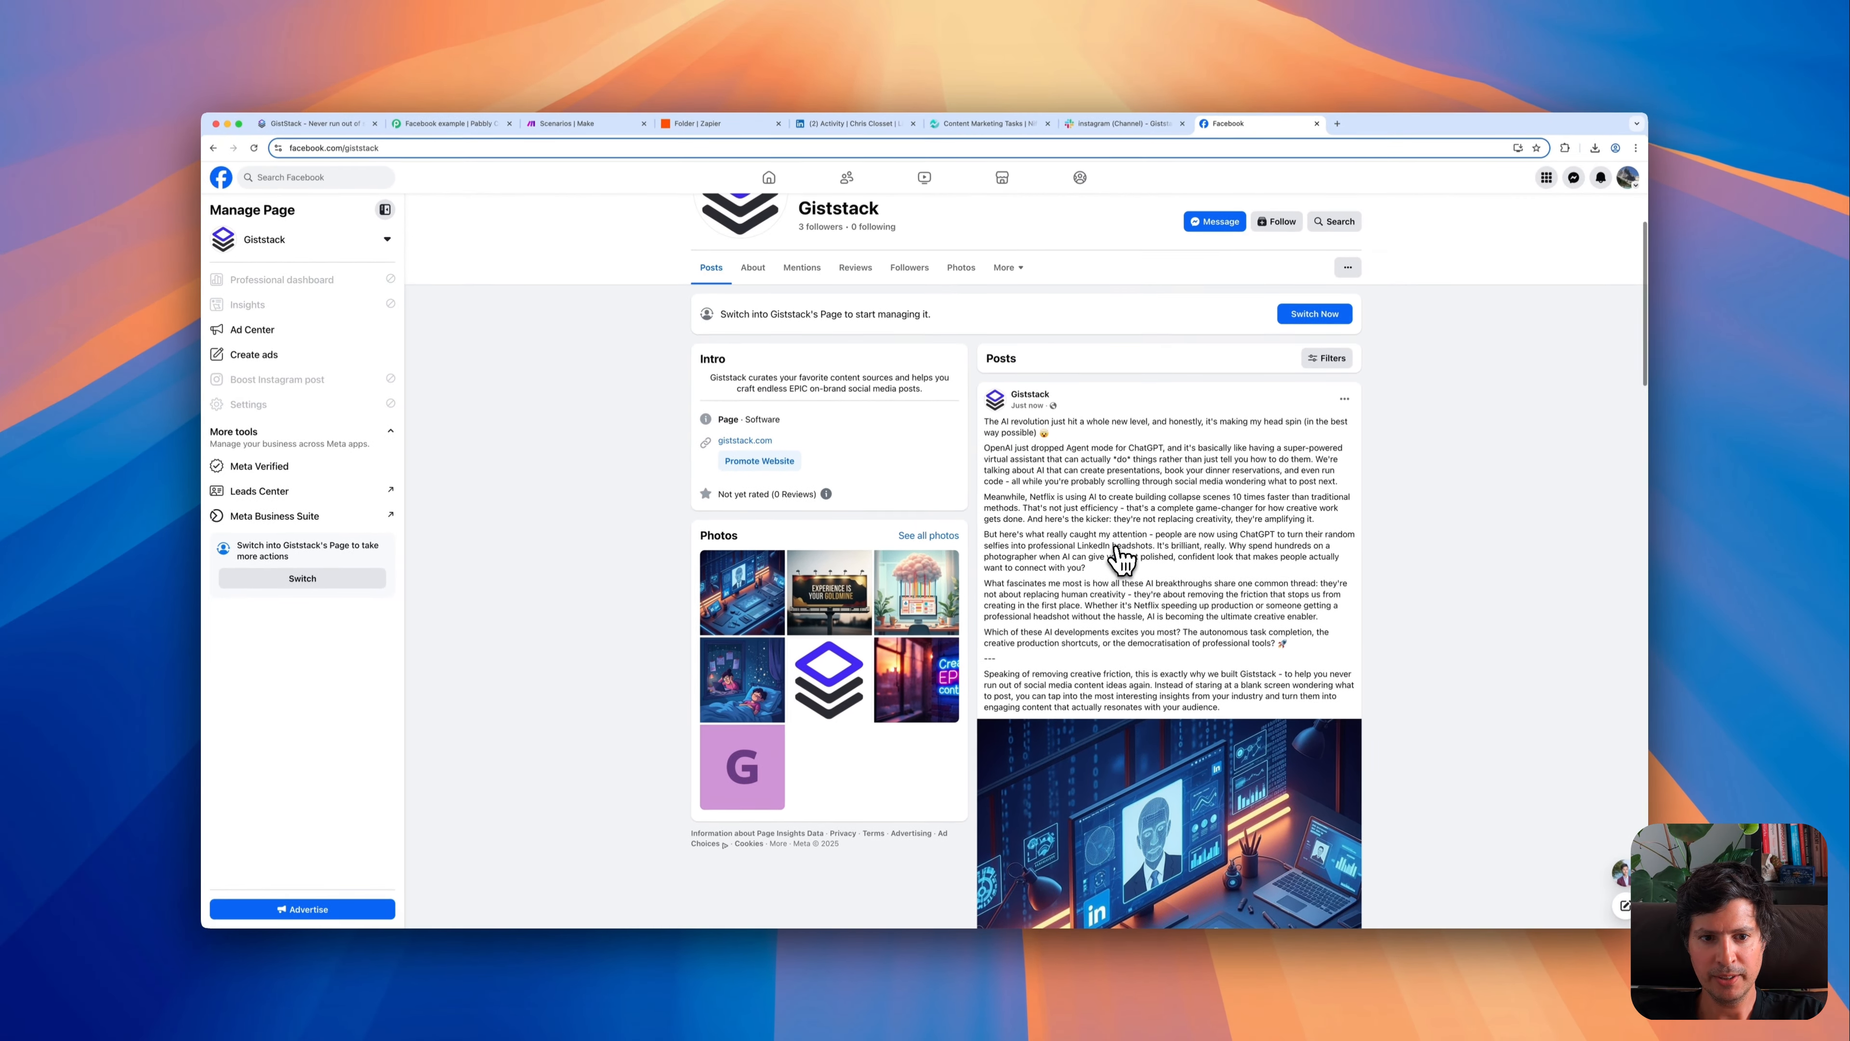
click(288, 114)
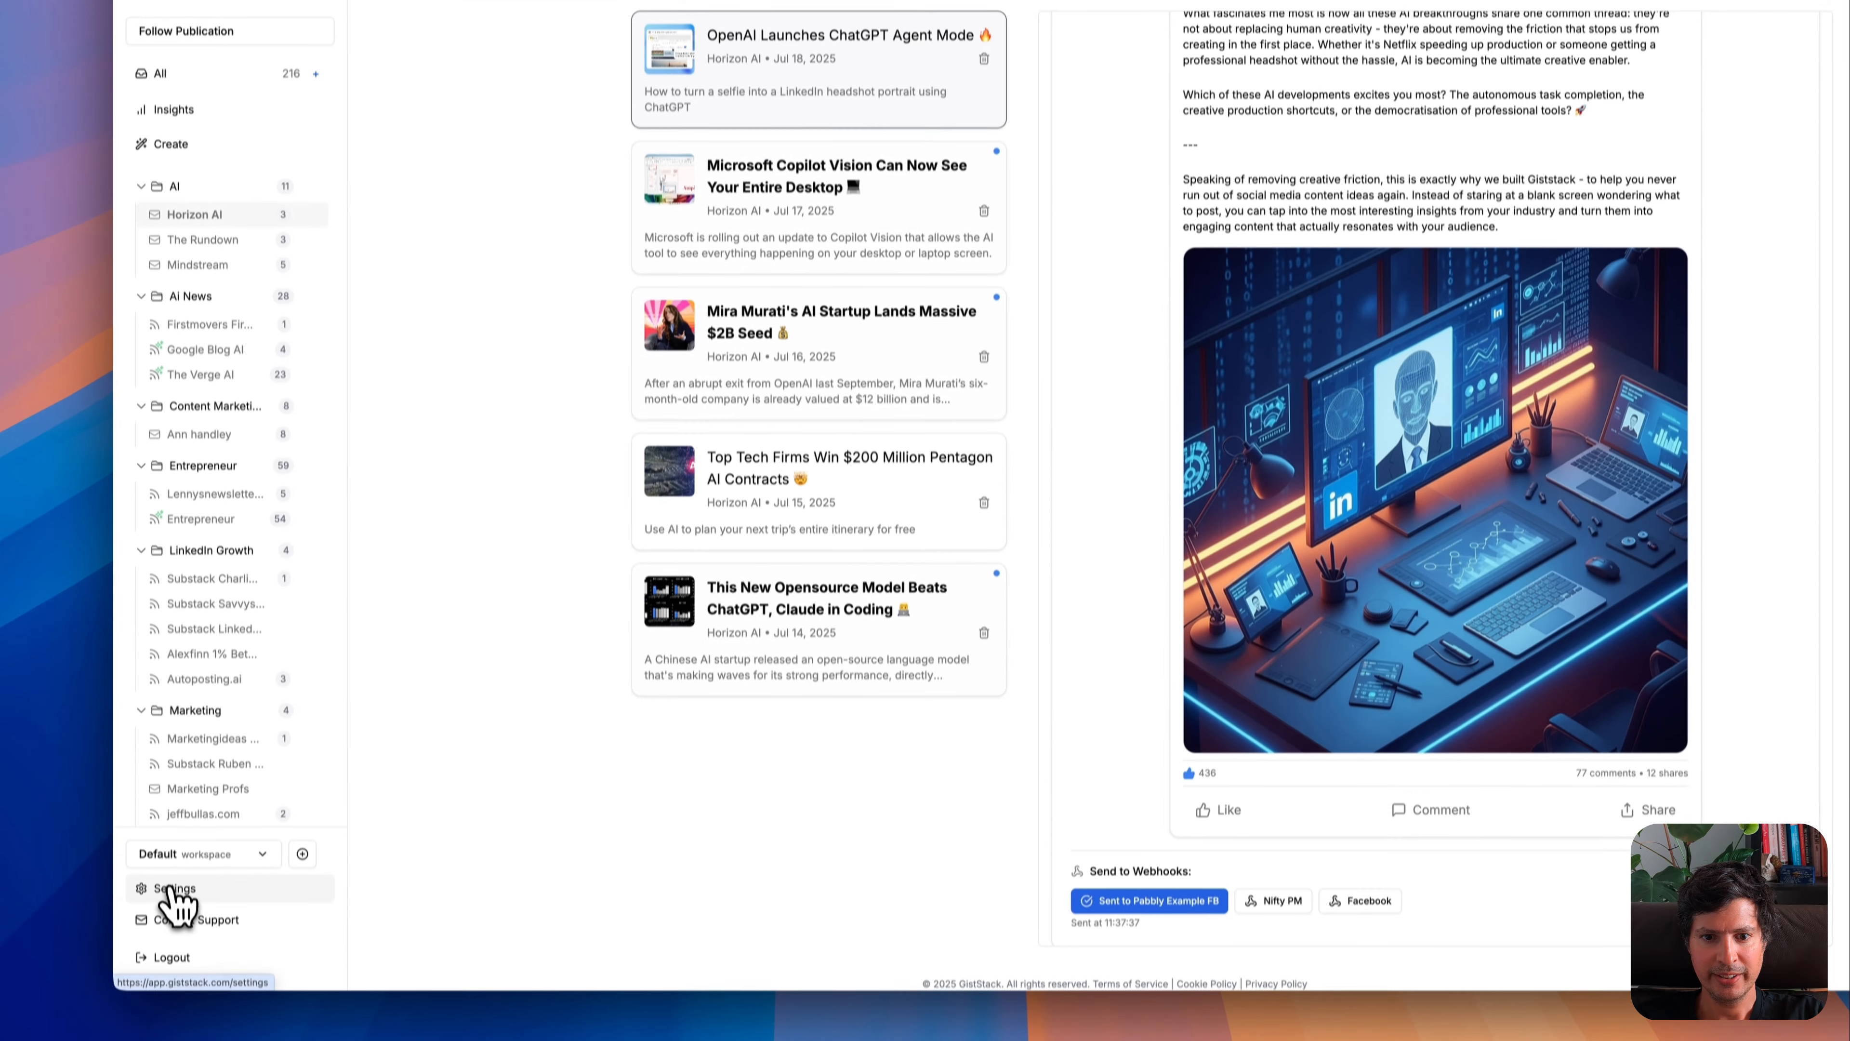
click(177, 1040)
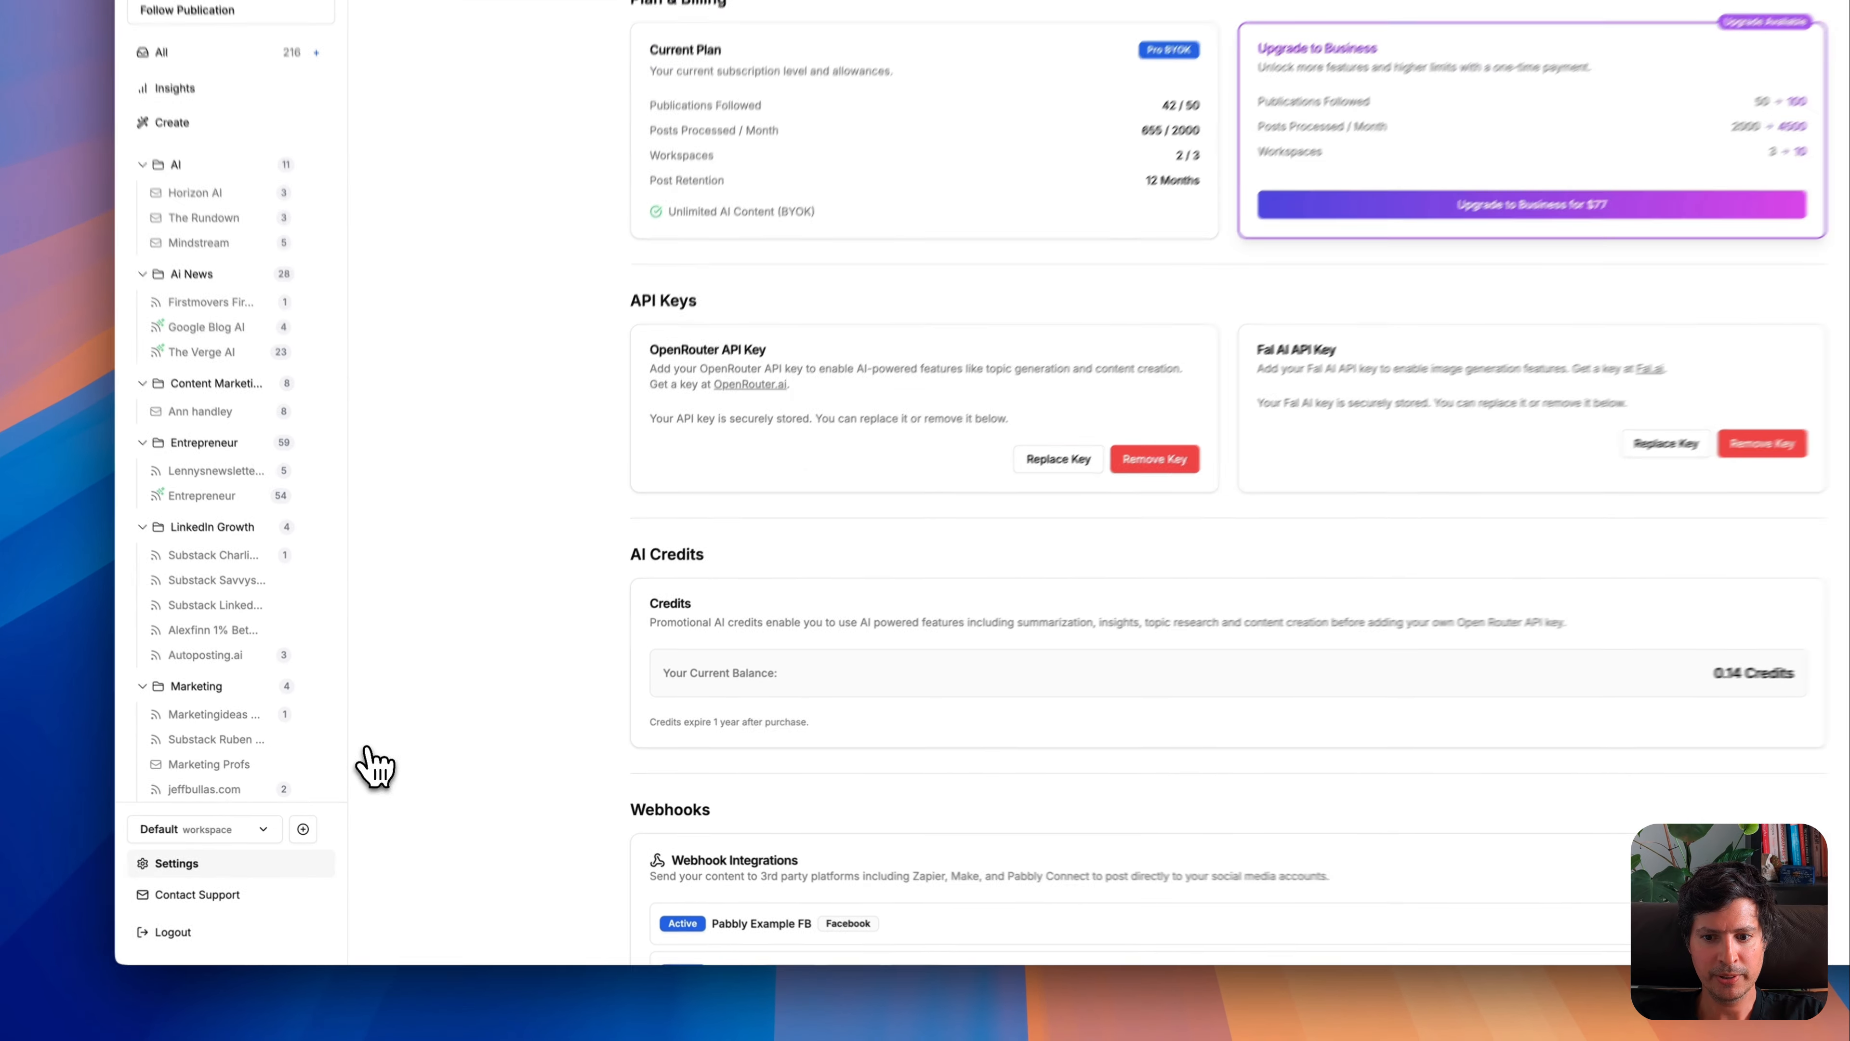
scroll(373, 765, down, 5)
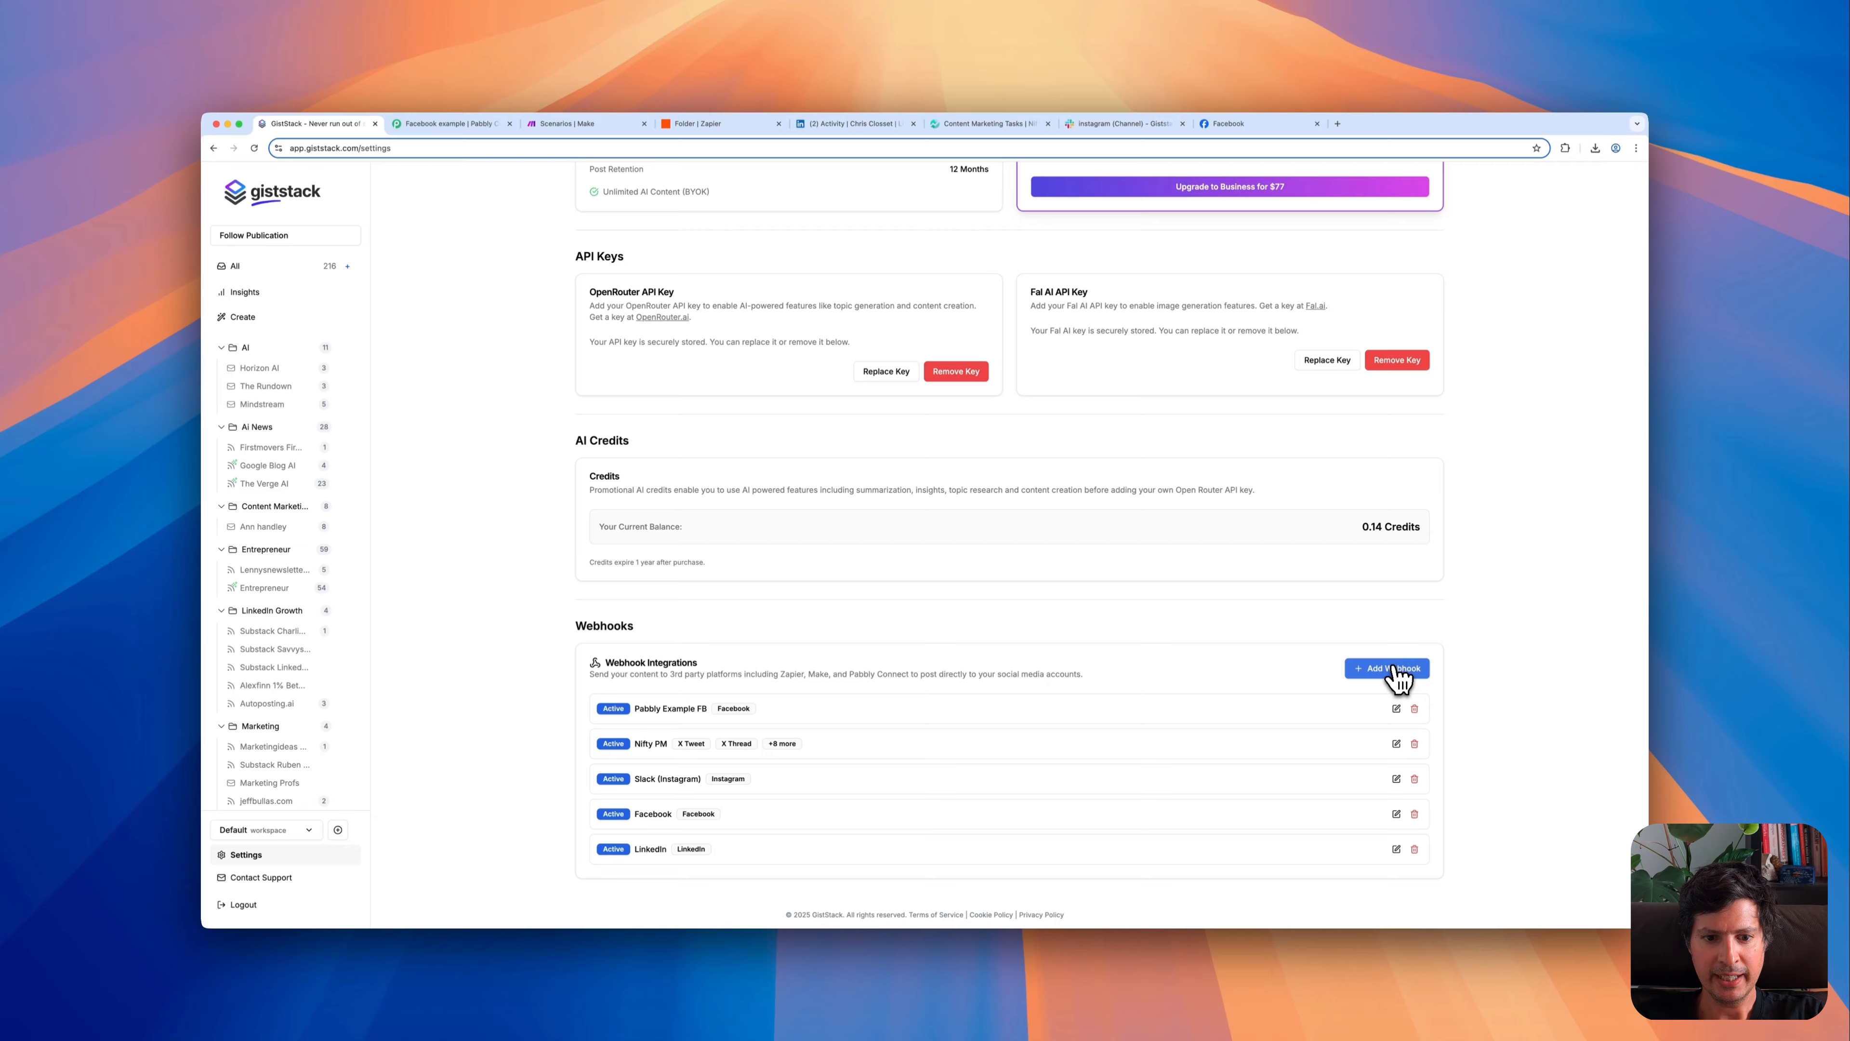
click(1386, 668)
text(Pabbly Example - Slack)
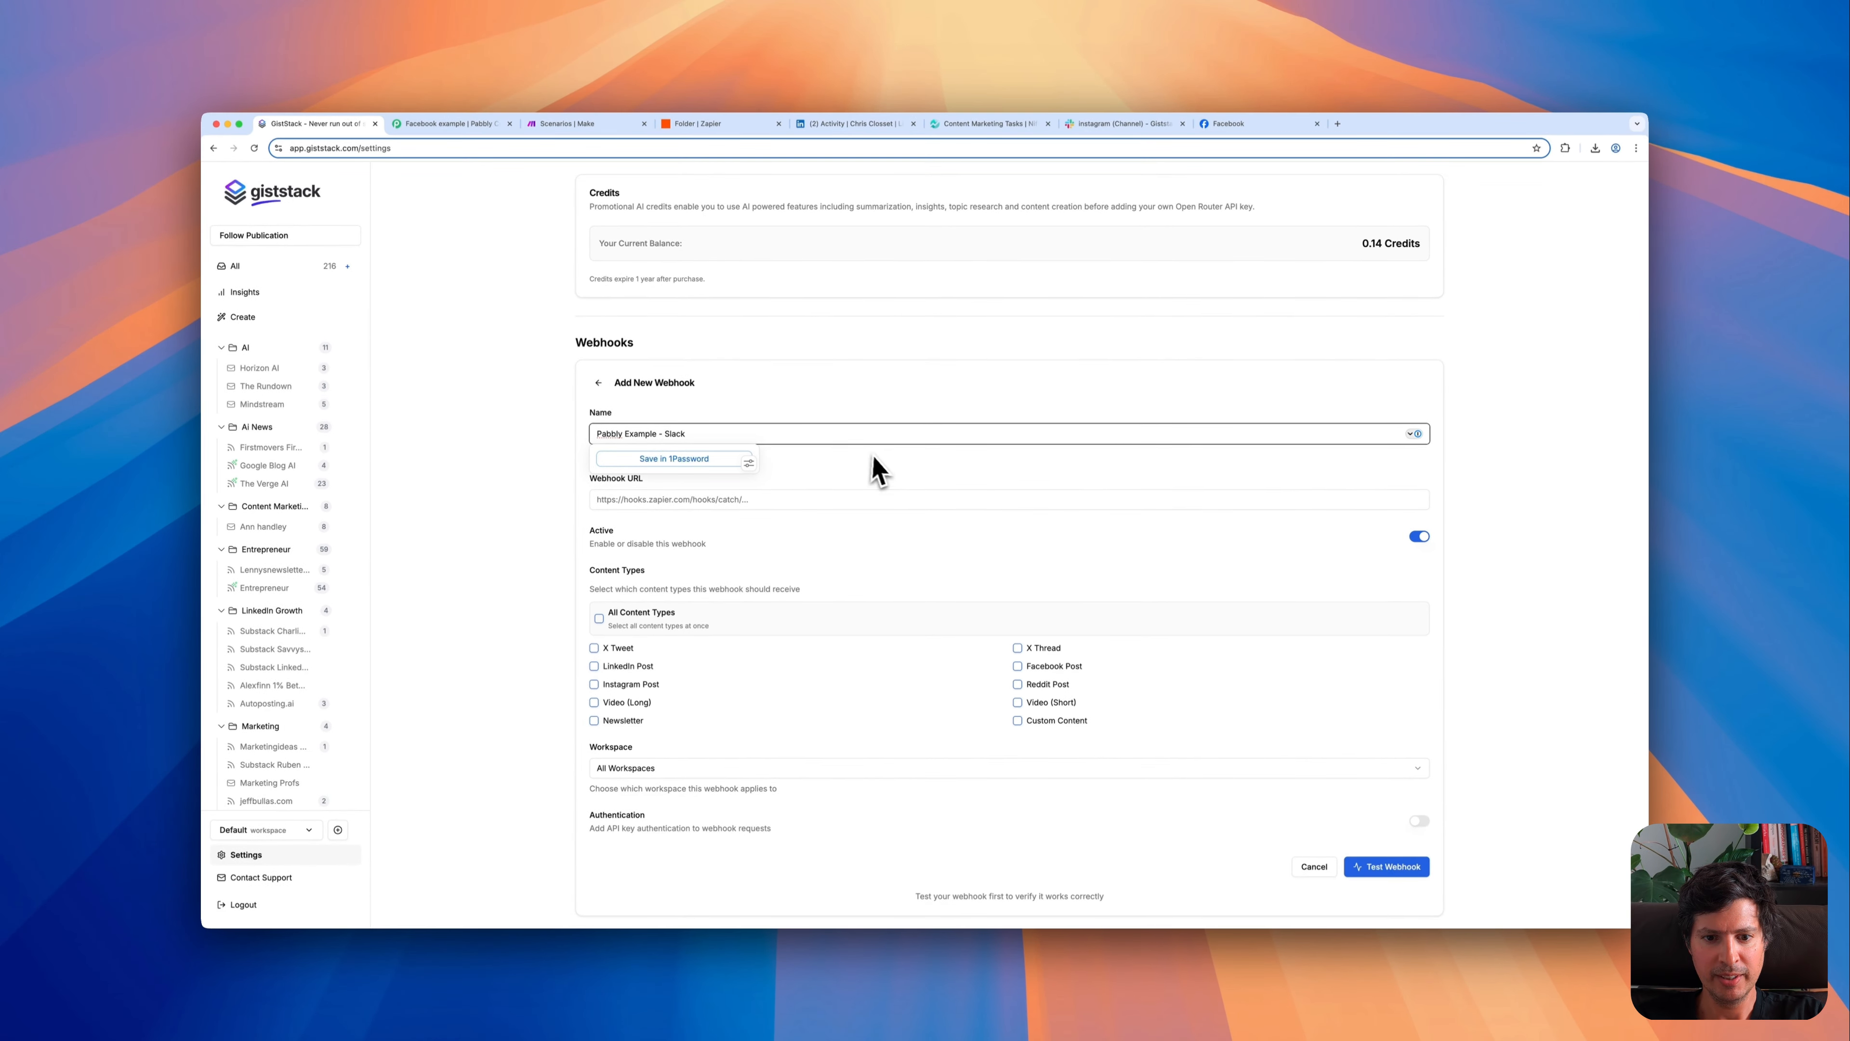
click(879, 471)
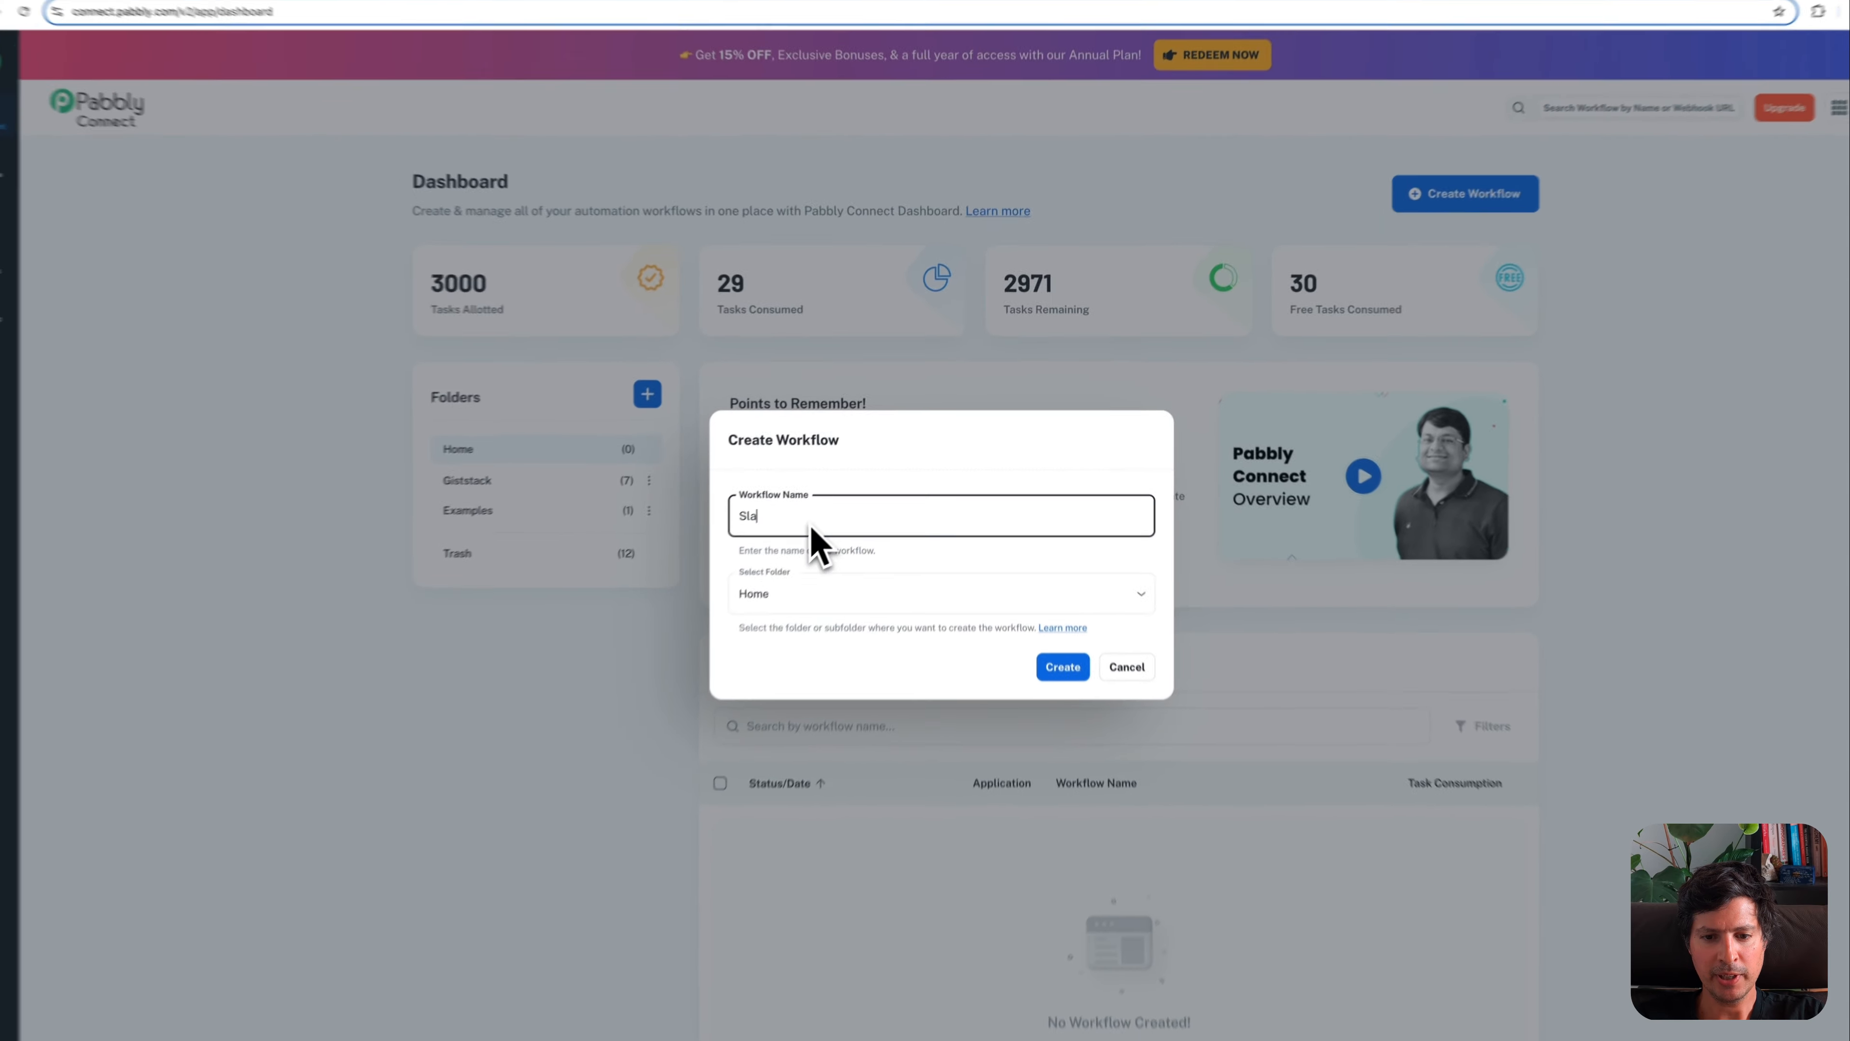
- In Pabbly Connect, create a "Slack example" workflow with a Webhook by Pabbly trigger using the Catch Webhook (Preferred) event
click(970, 578)
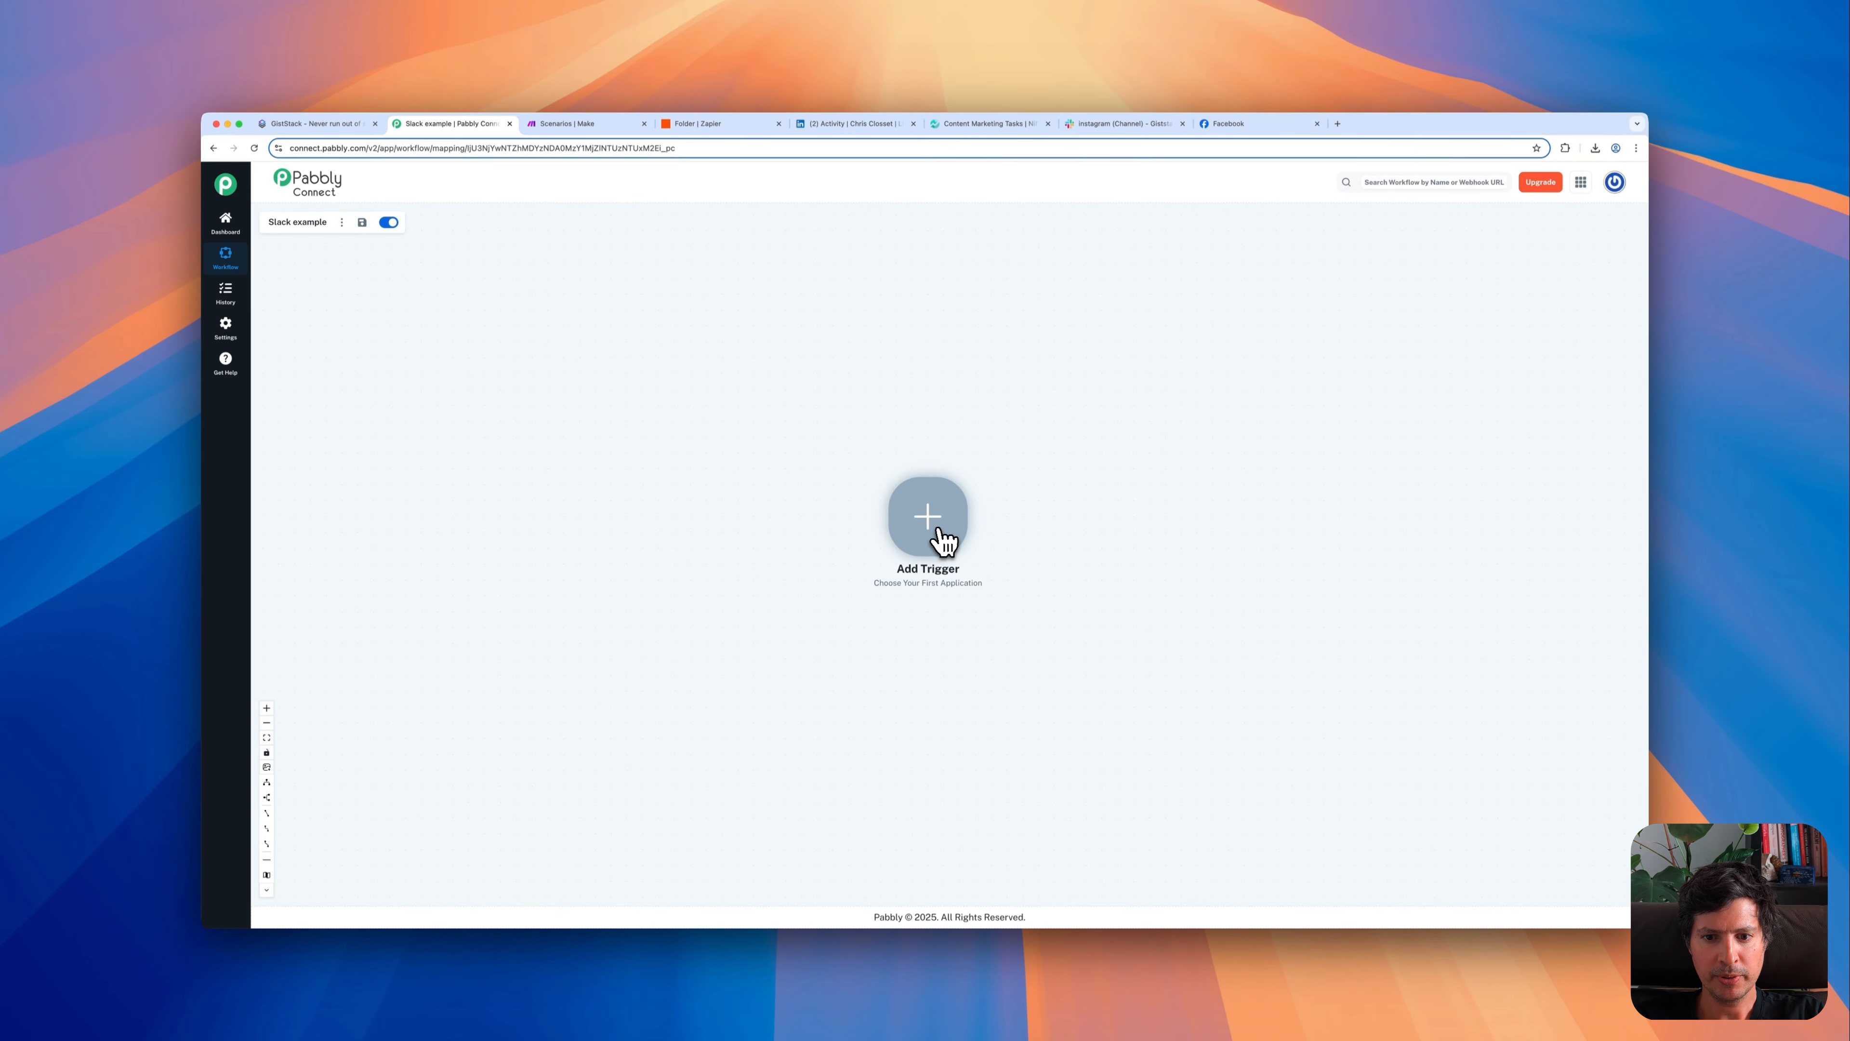
click(940, 531)
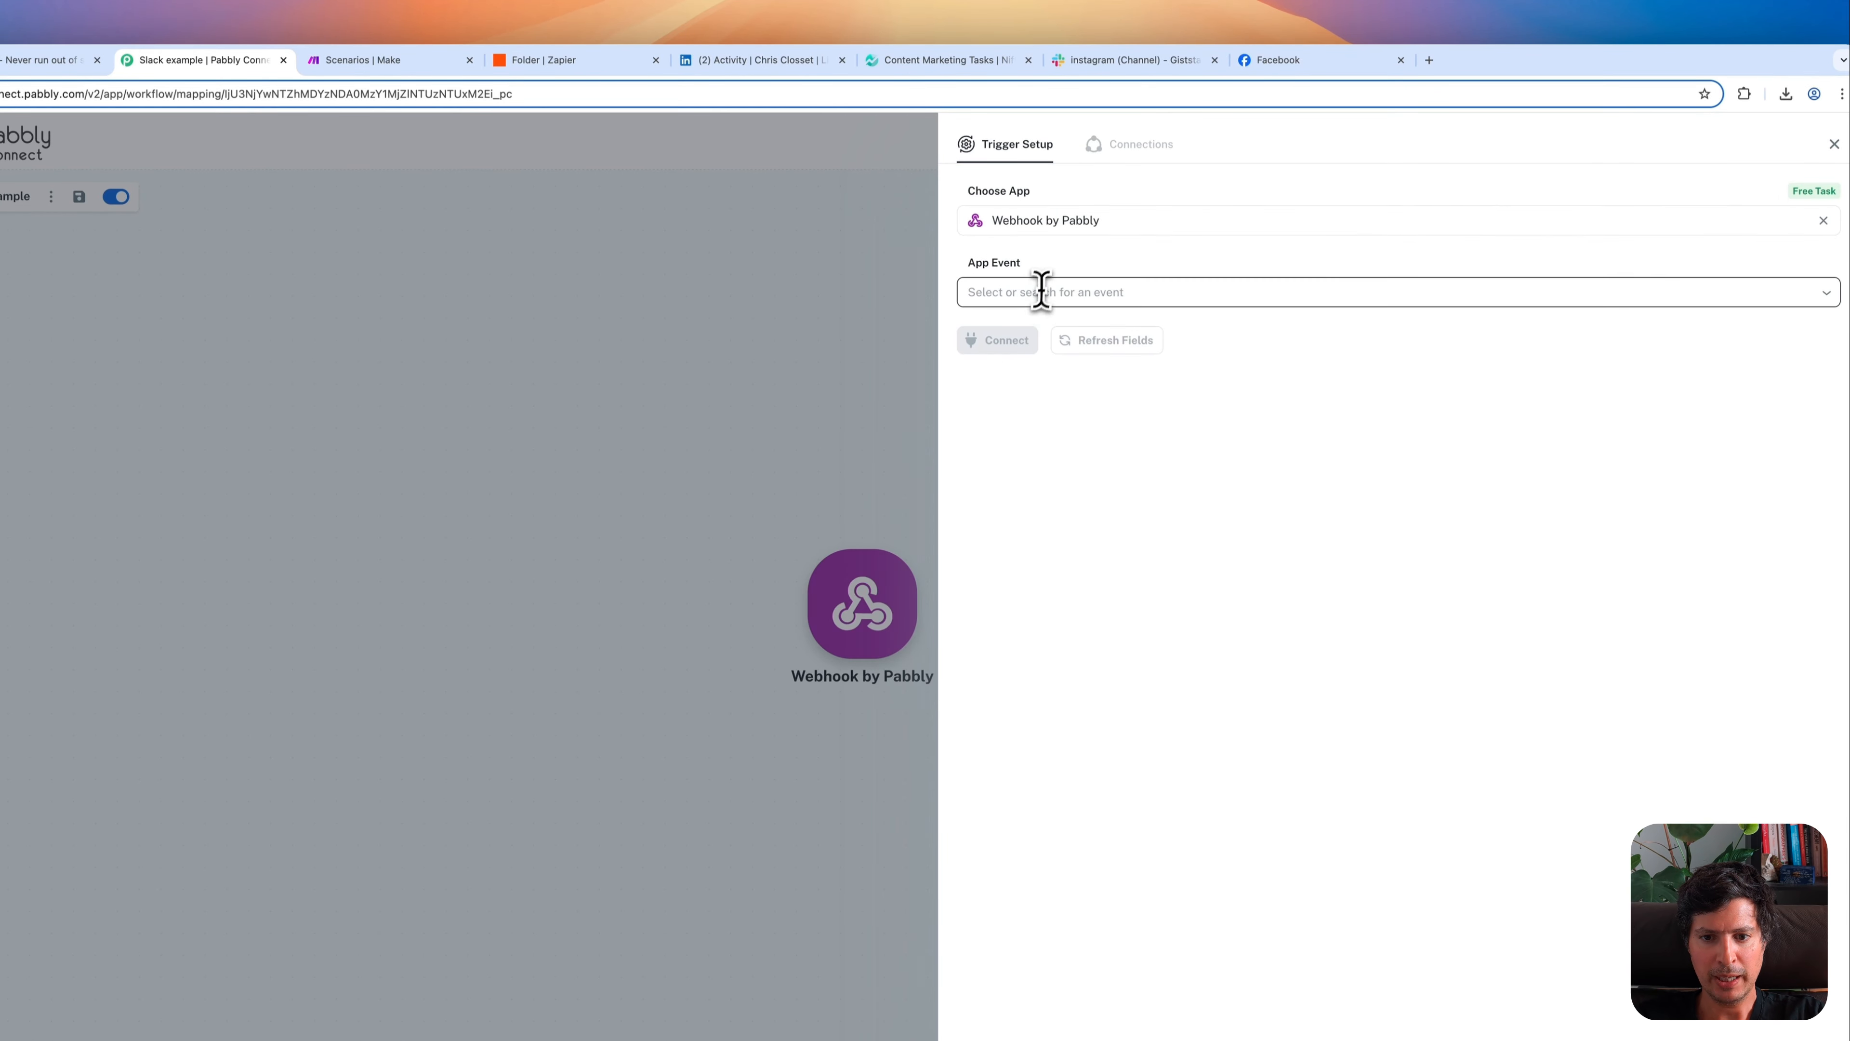
click(1193, 330)
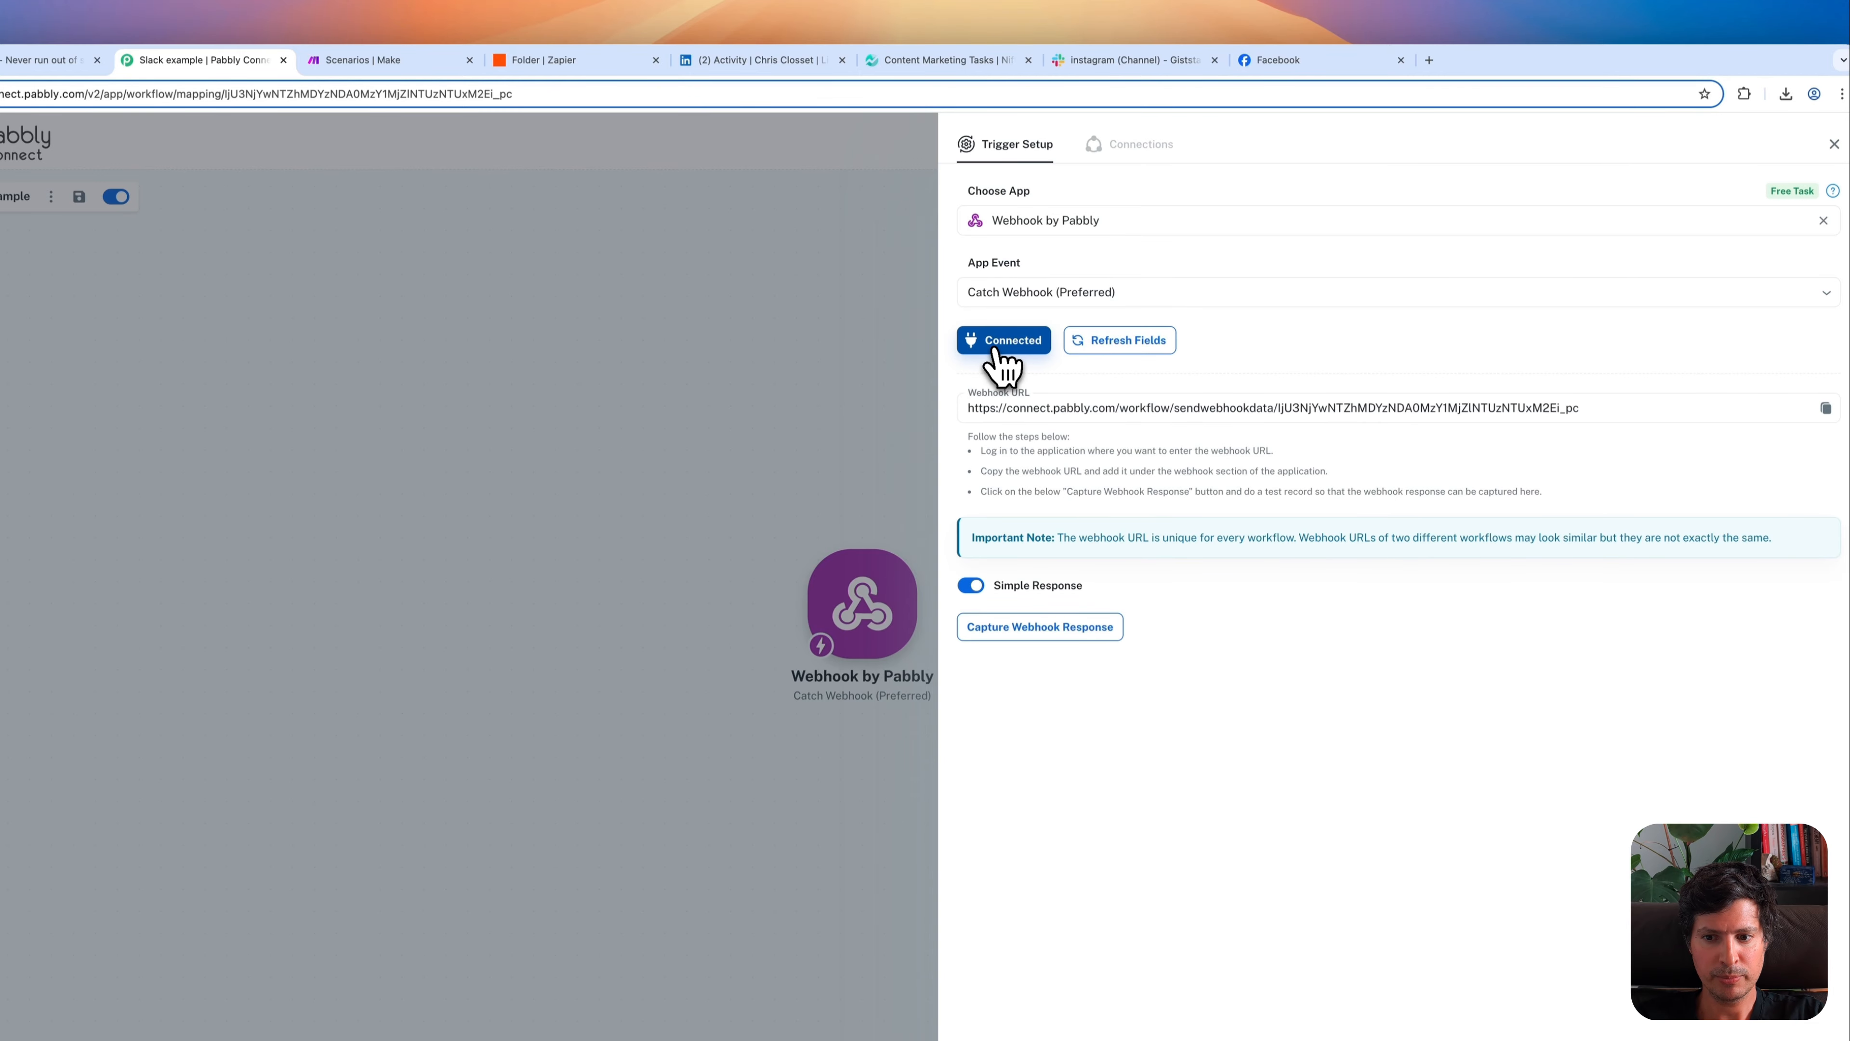
- Copy the workflow's webhook URL into the new GistStack webhook and test it with the Instagram Post content type
click(1825, 407)
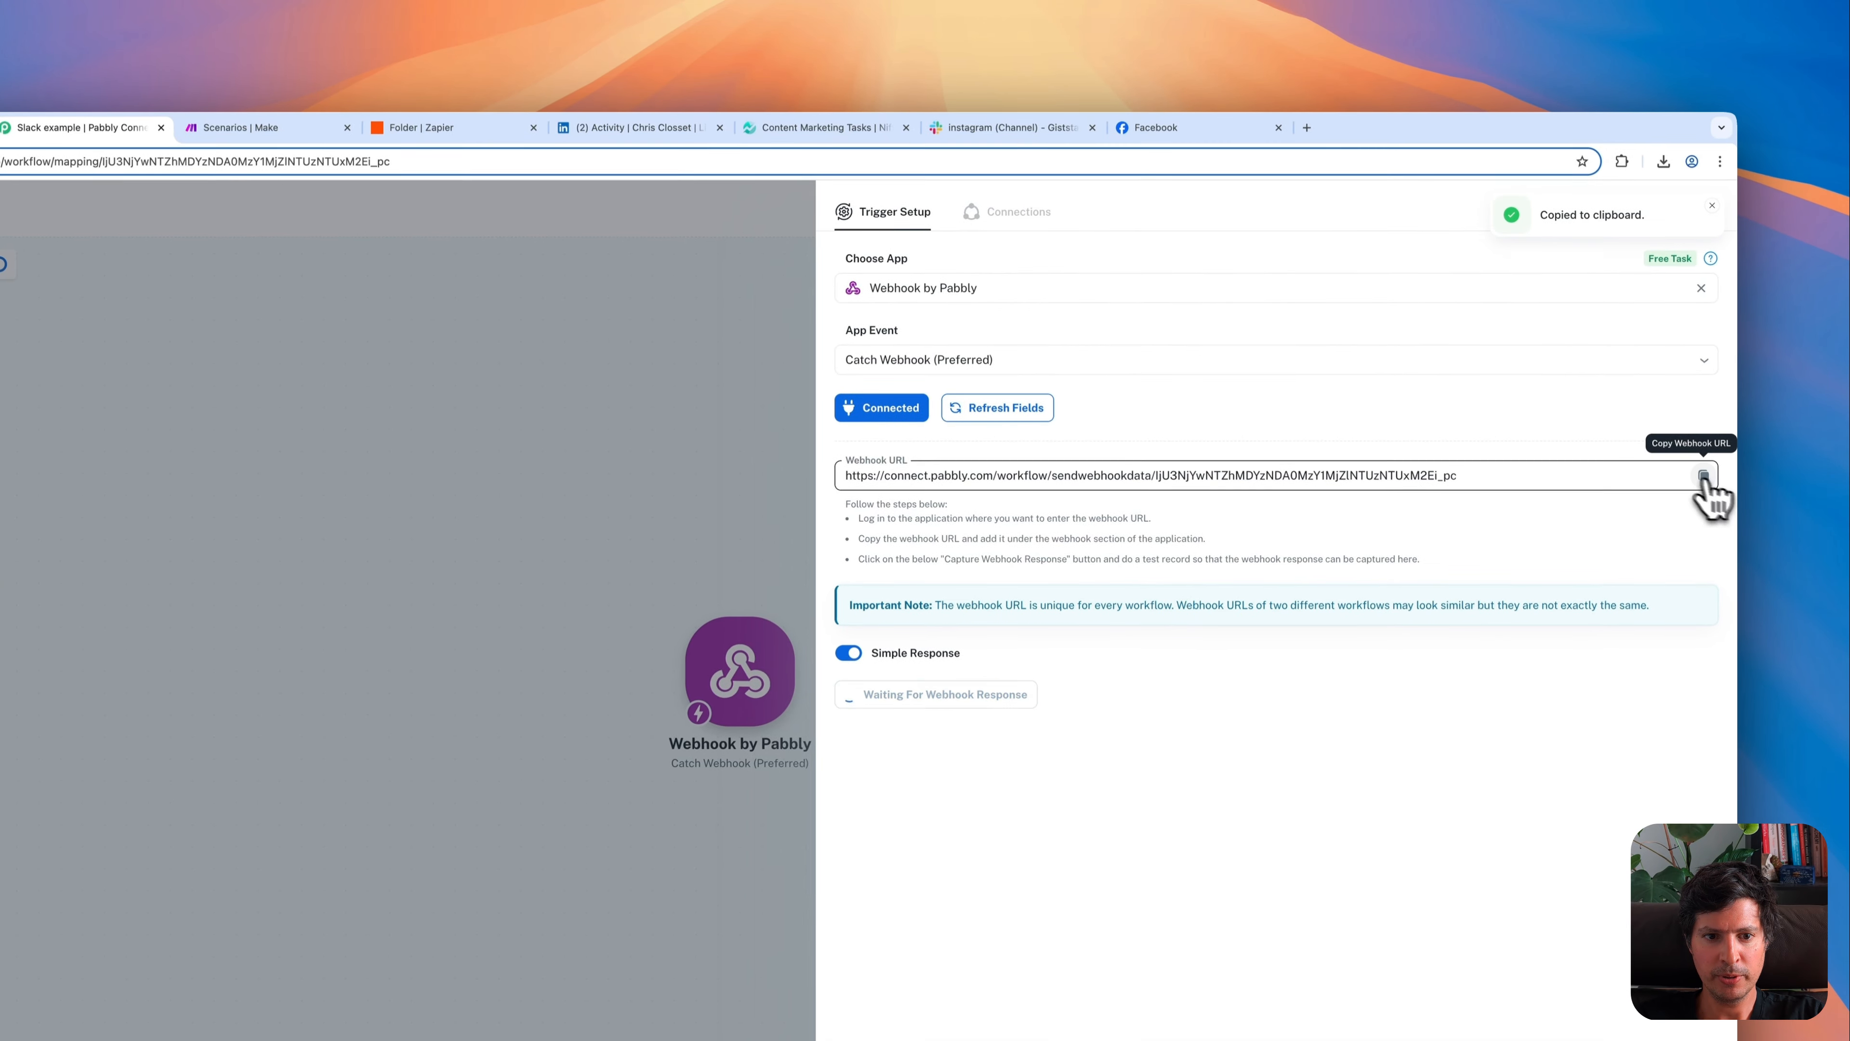
click(91, 129)
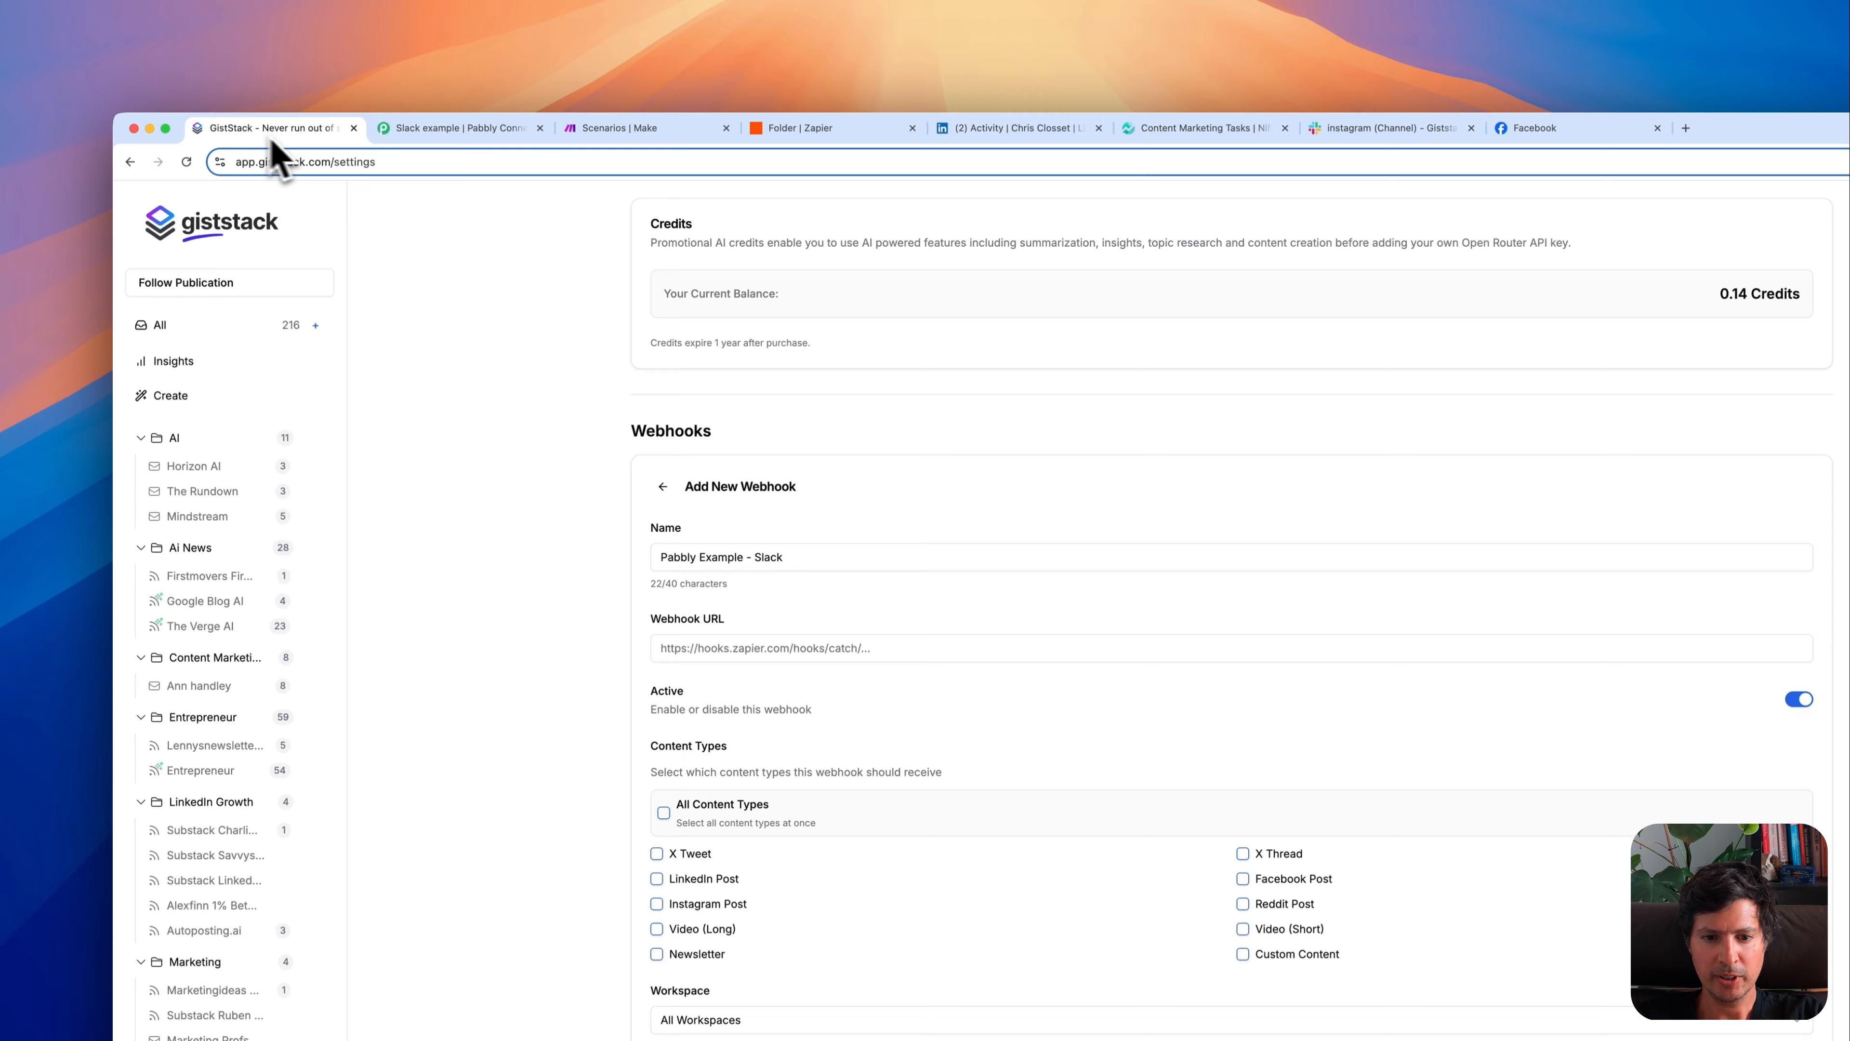
click(802, 647)
key(super+v)
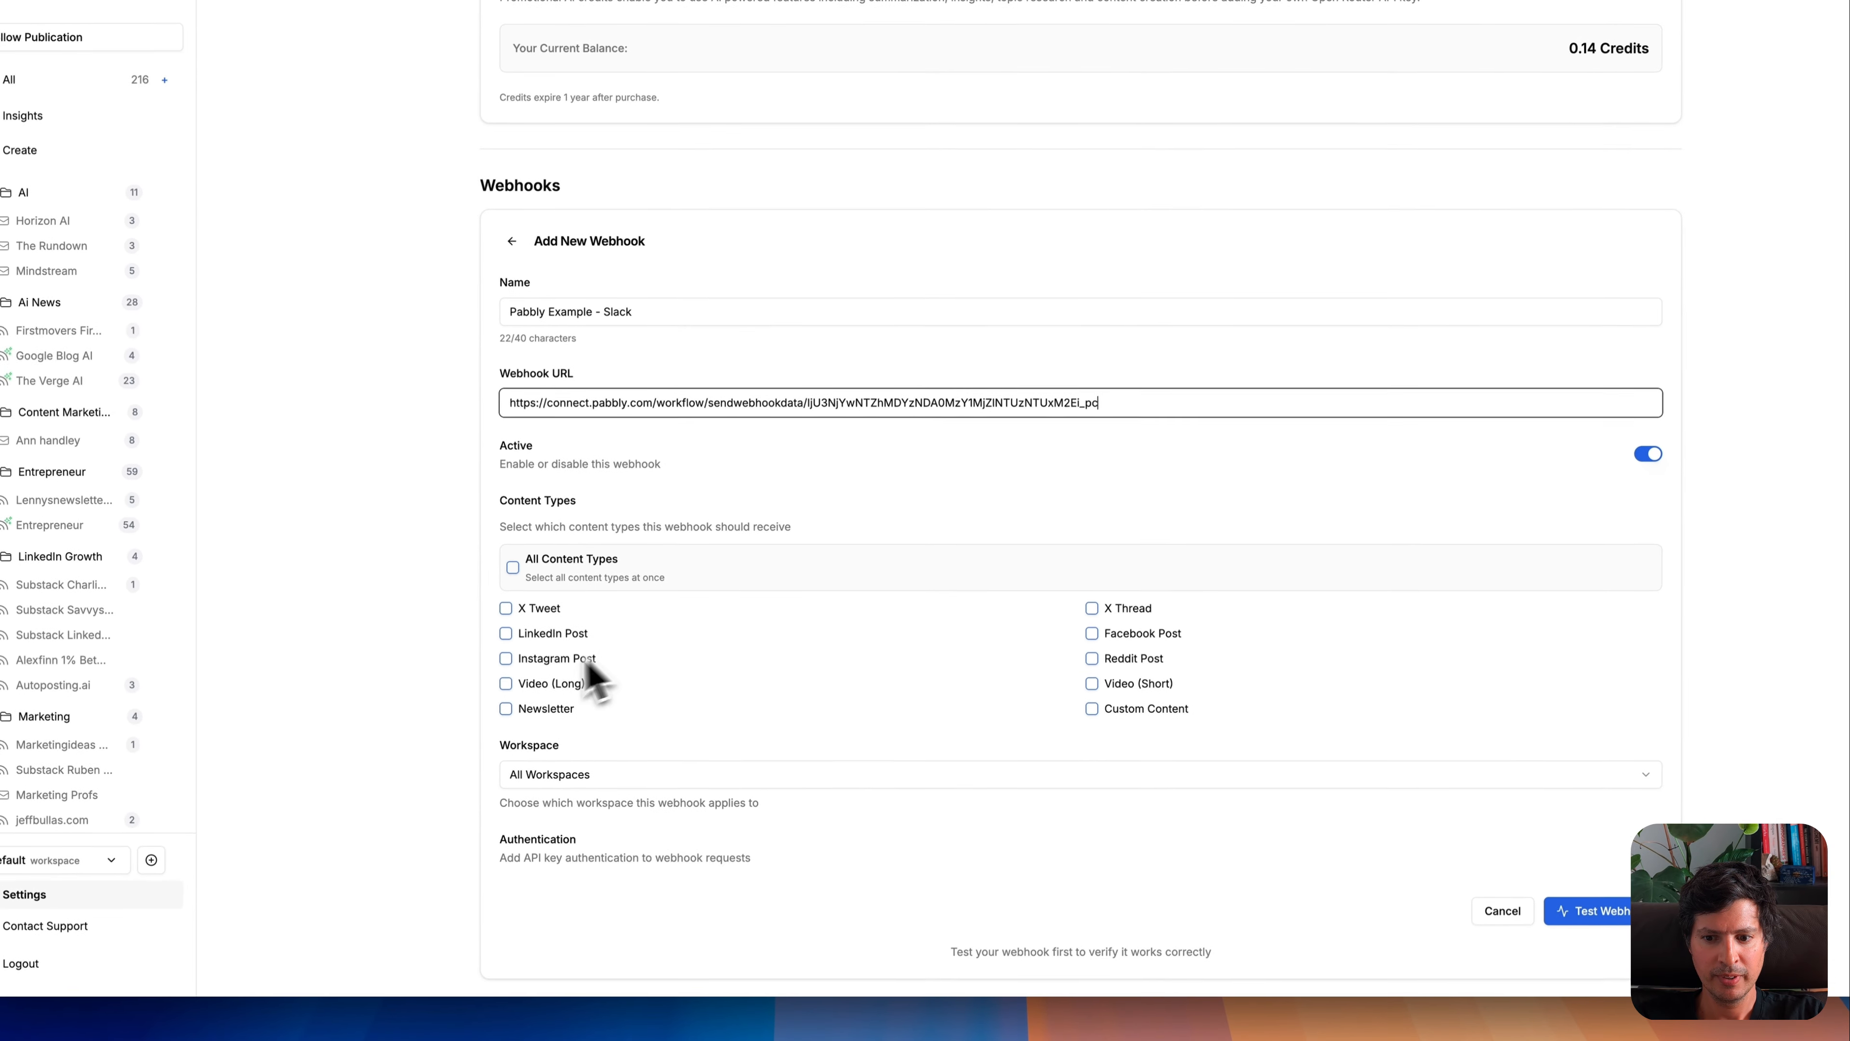
click(1588, 910)
click(856, 504)
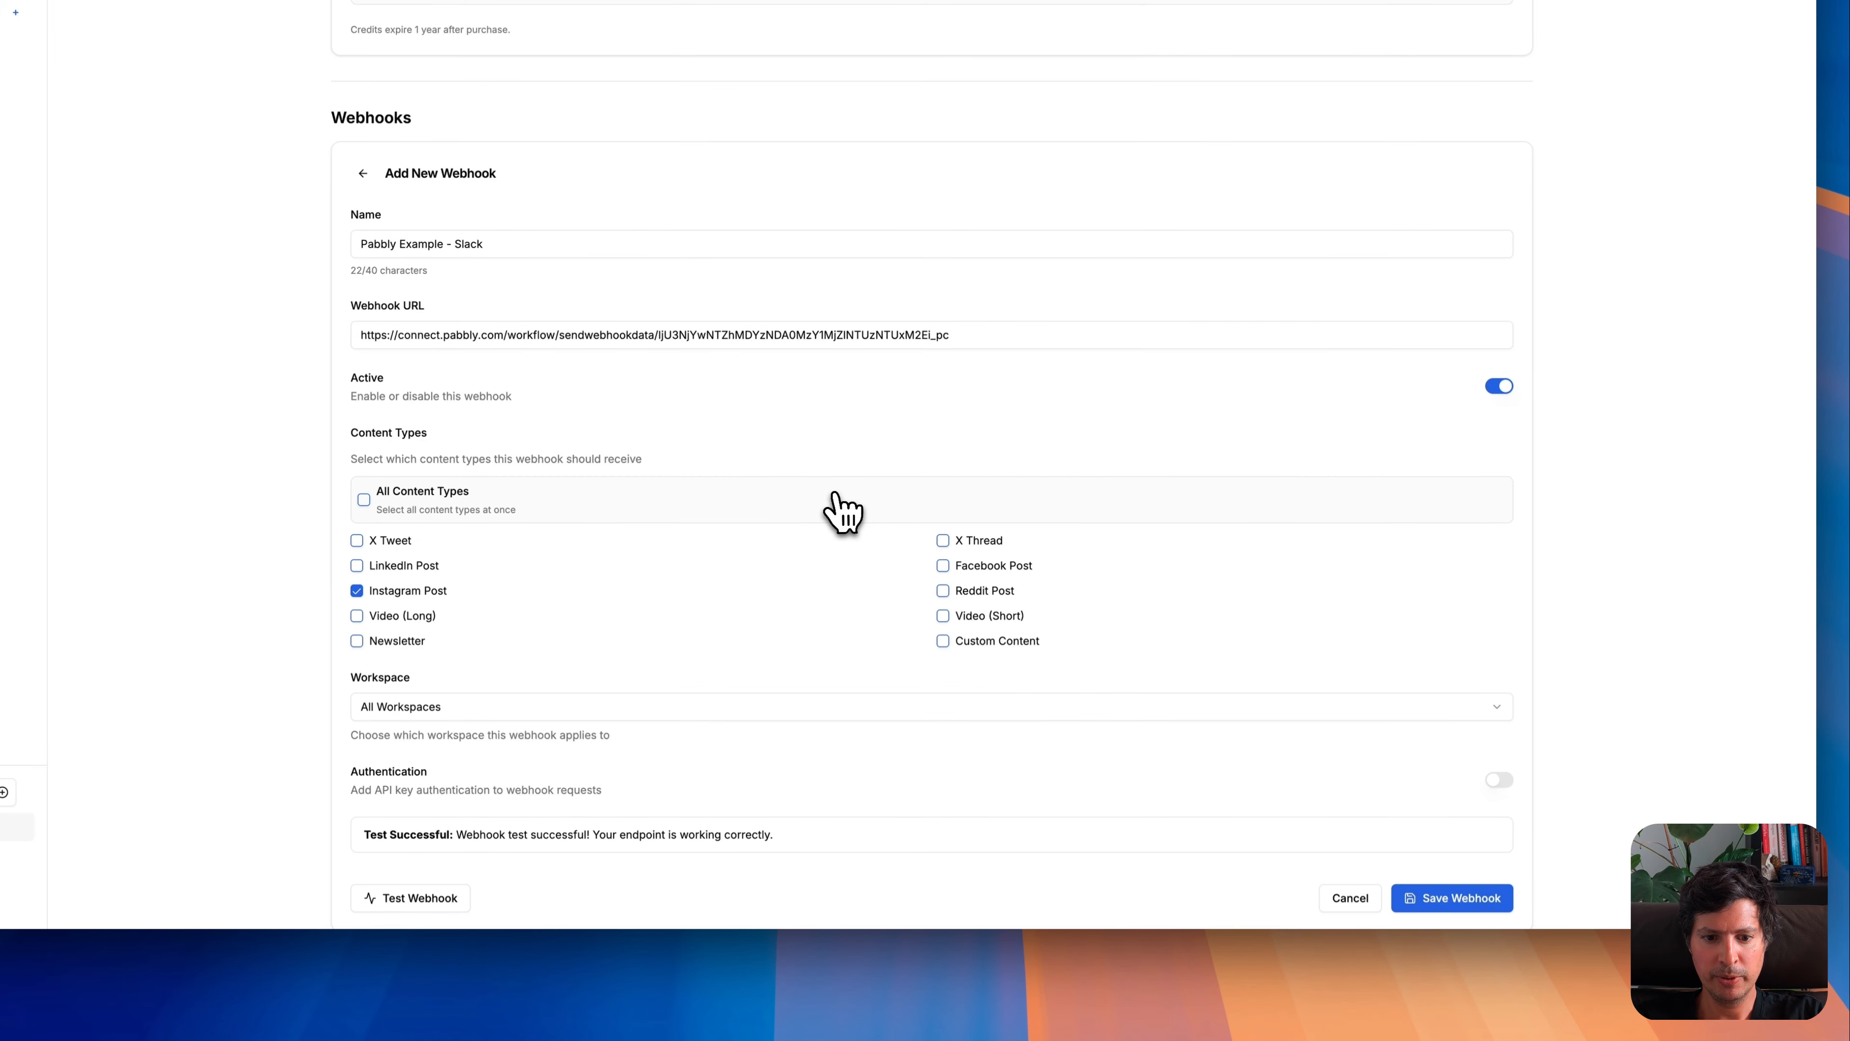
- In the Pabbly workflow, add a Slack action with the Send Channel Message event and connect it through the existing Slack connection
click(384, 37)
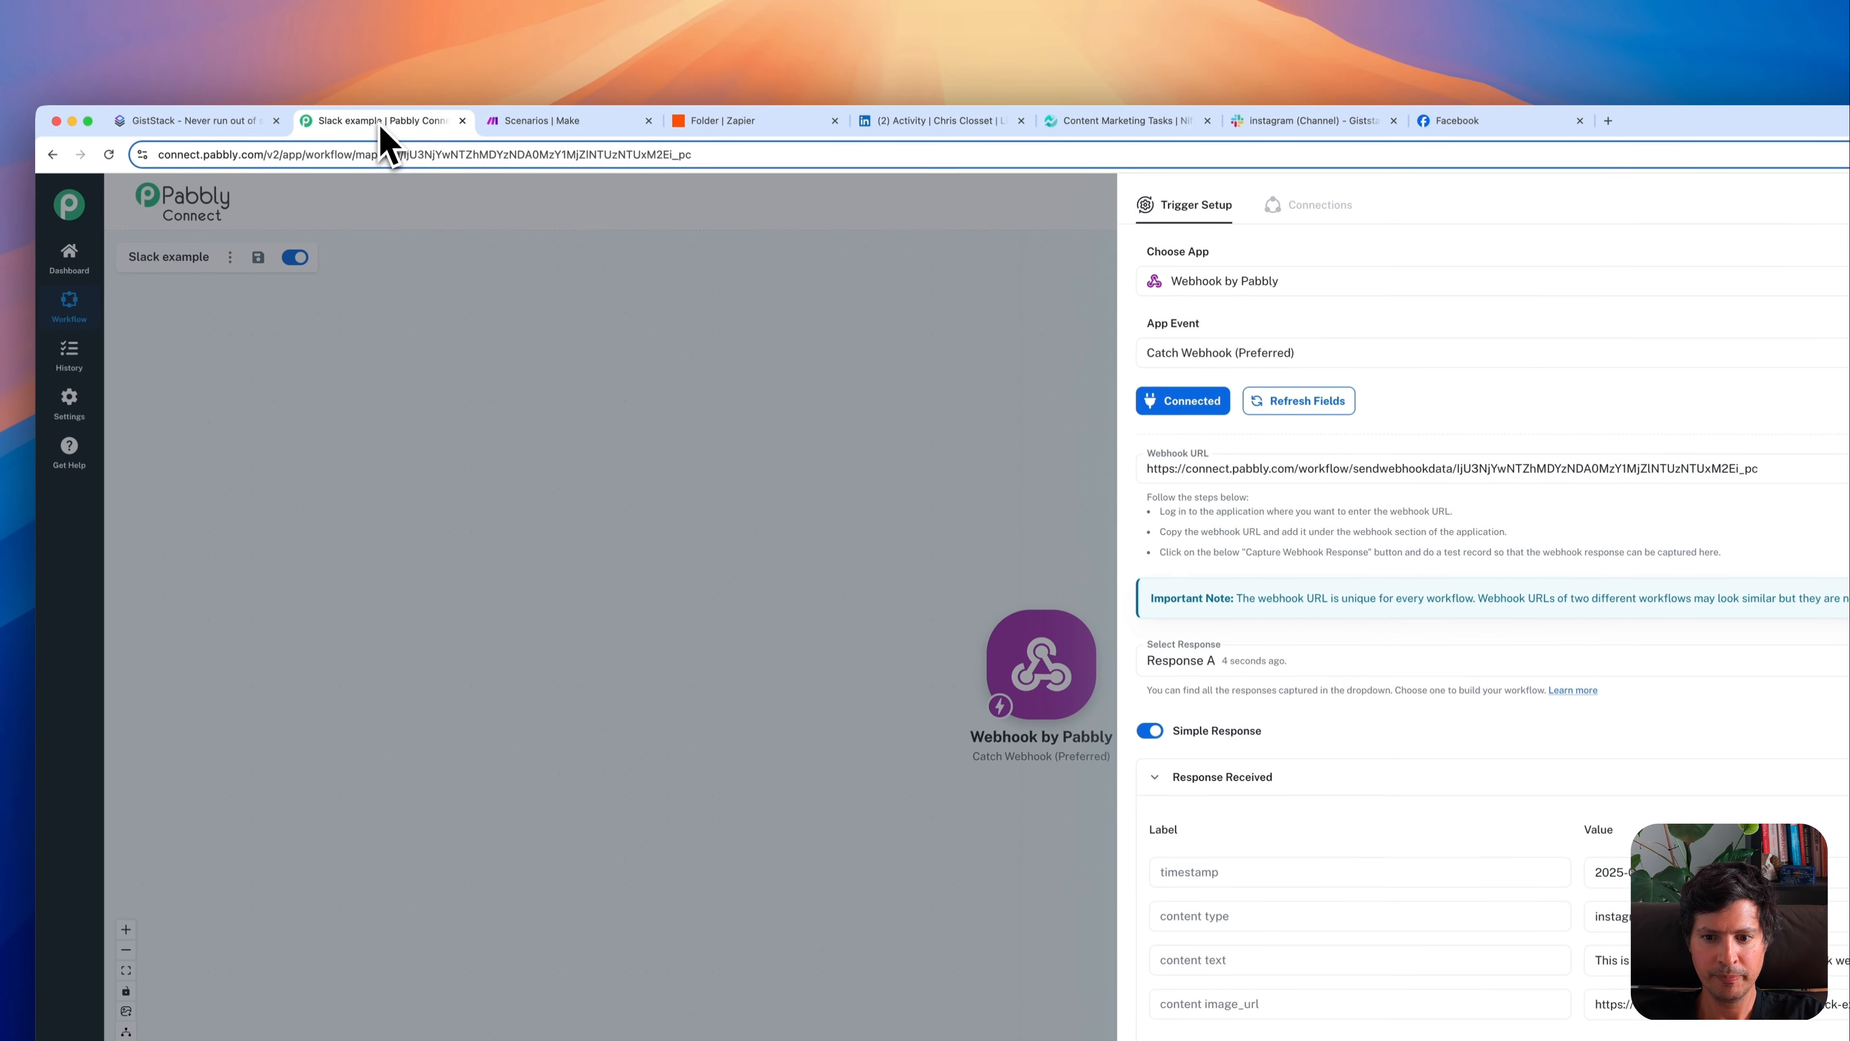
click(1732, 196)
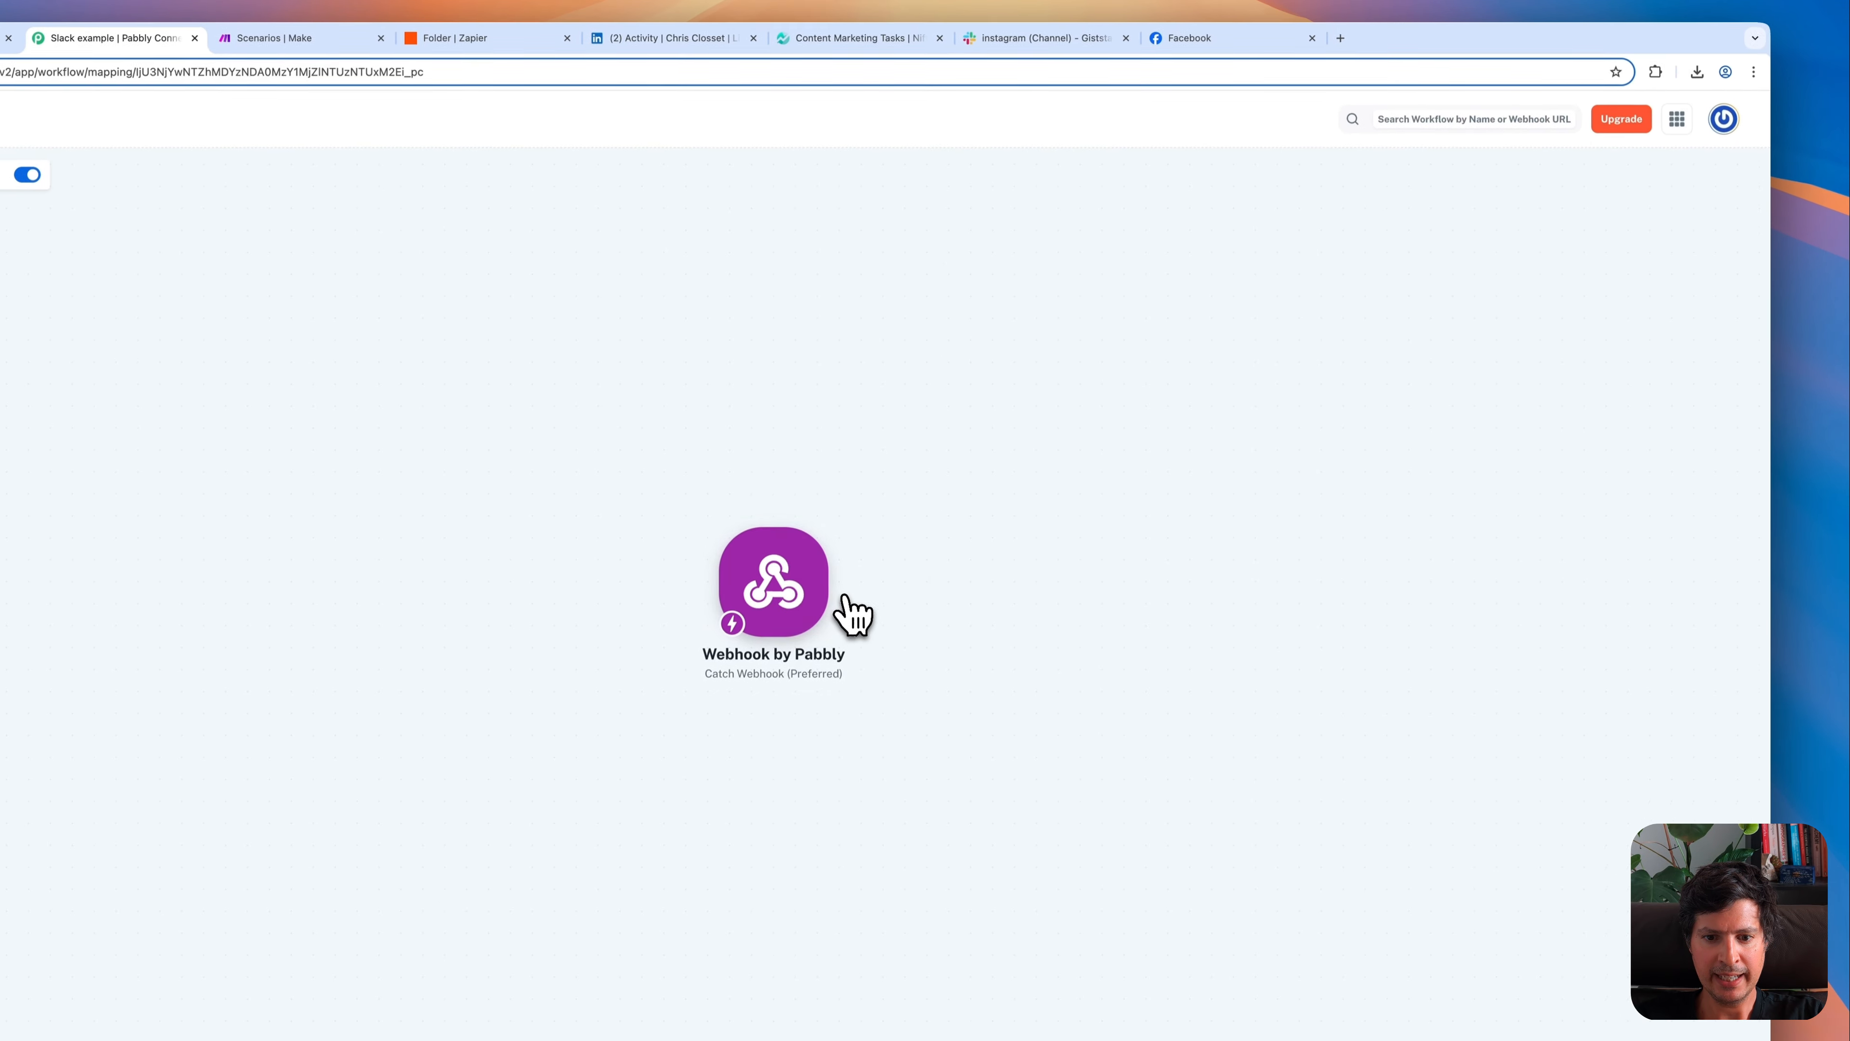
click(841, 587)
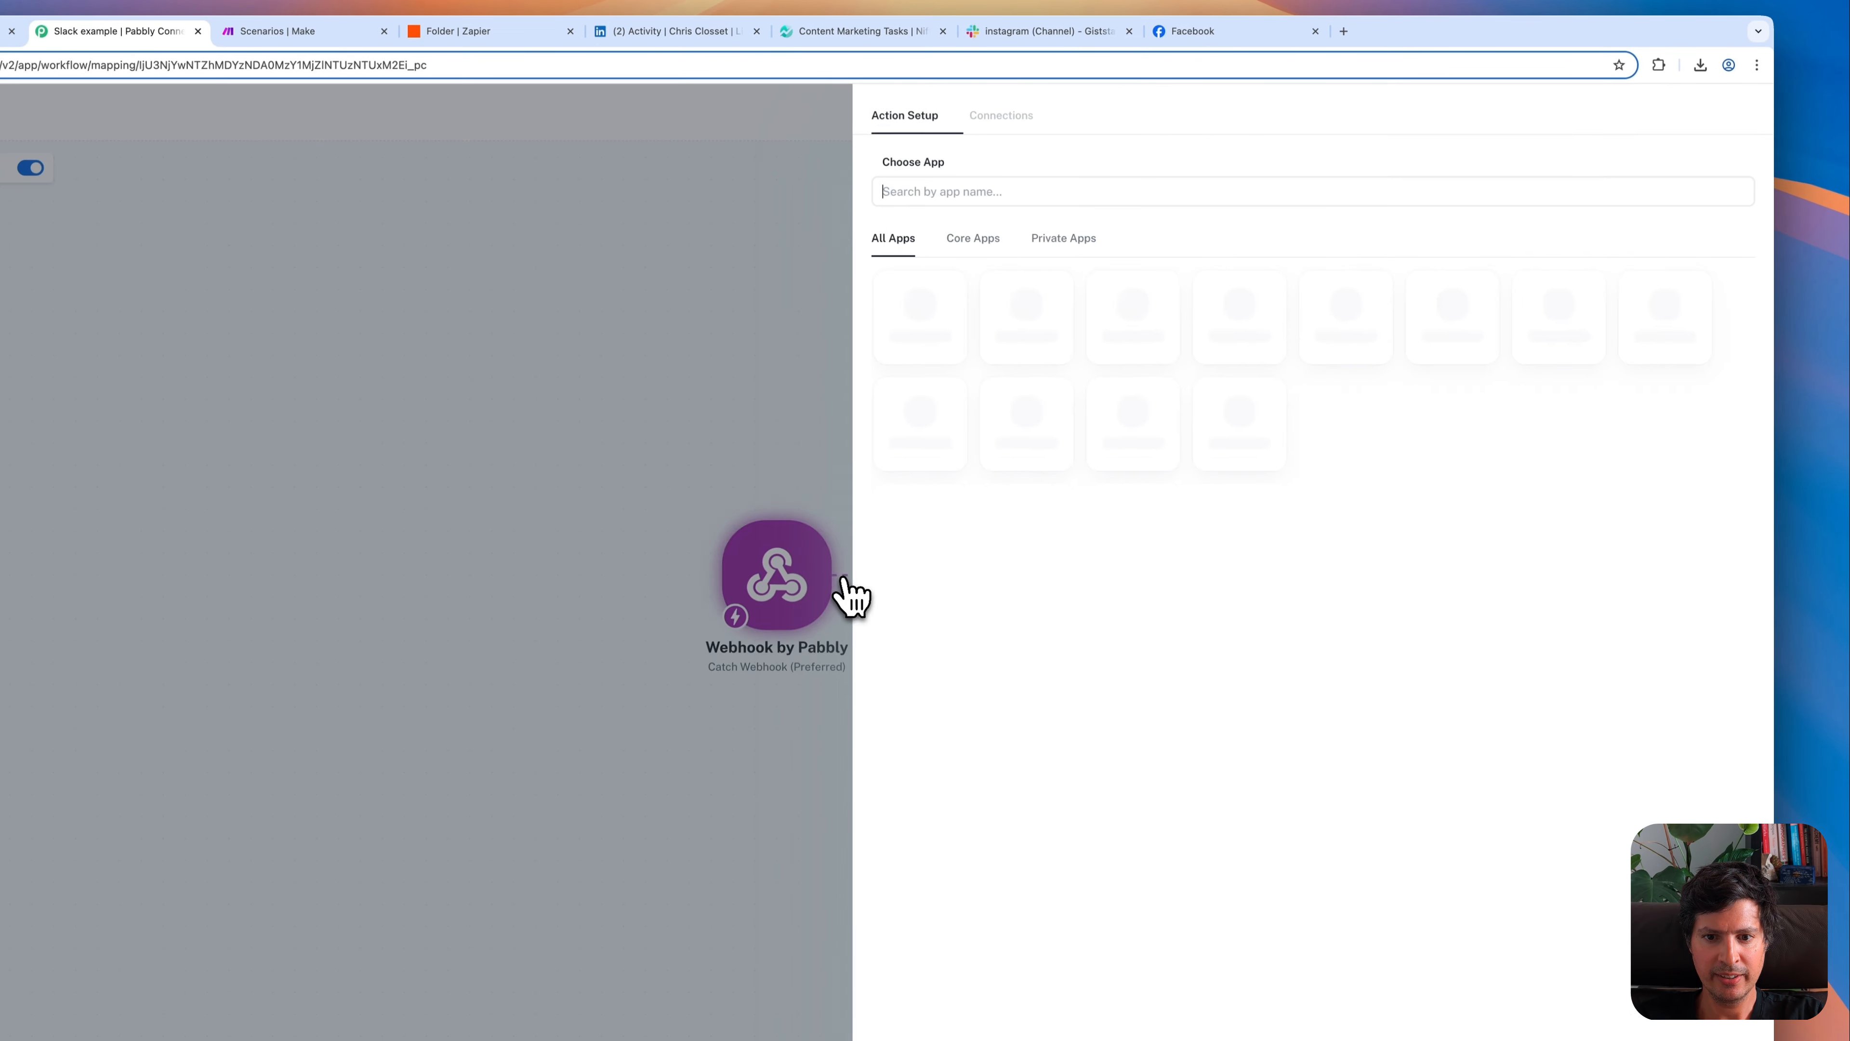
click(1558, 526)
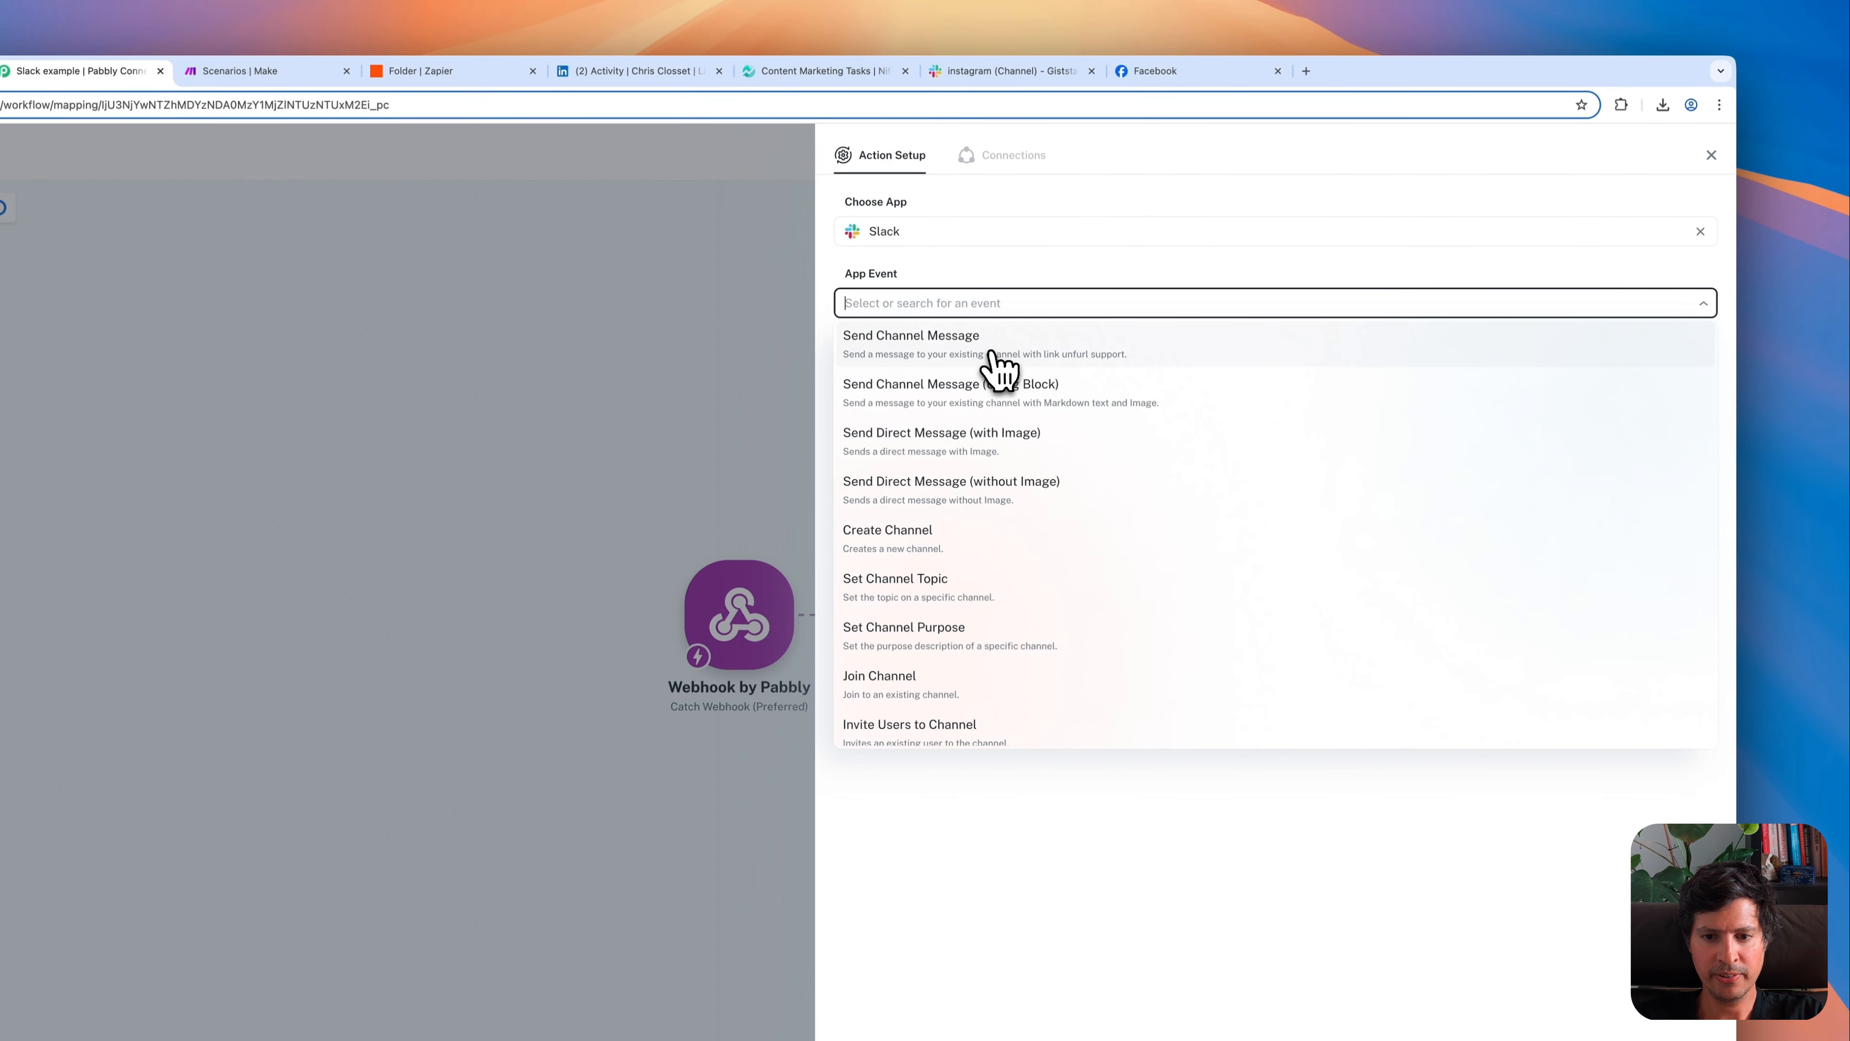
click(995, 351)
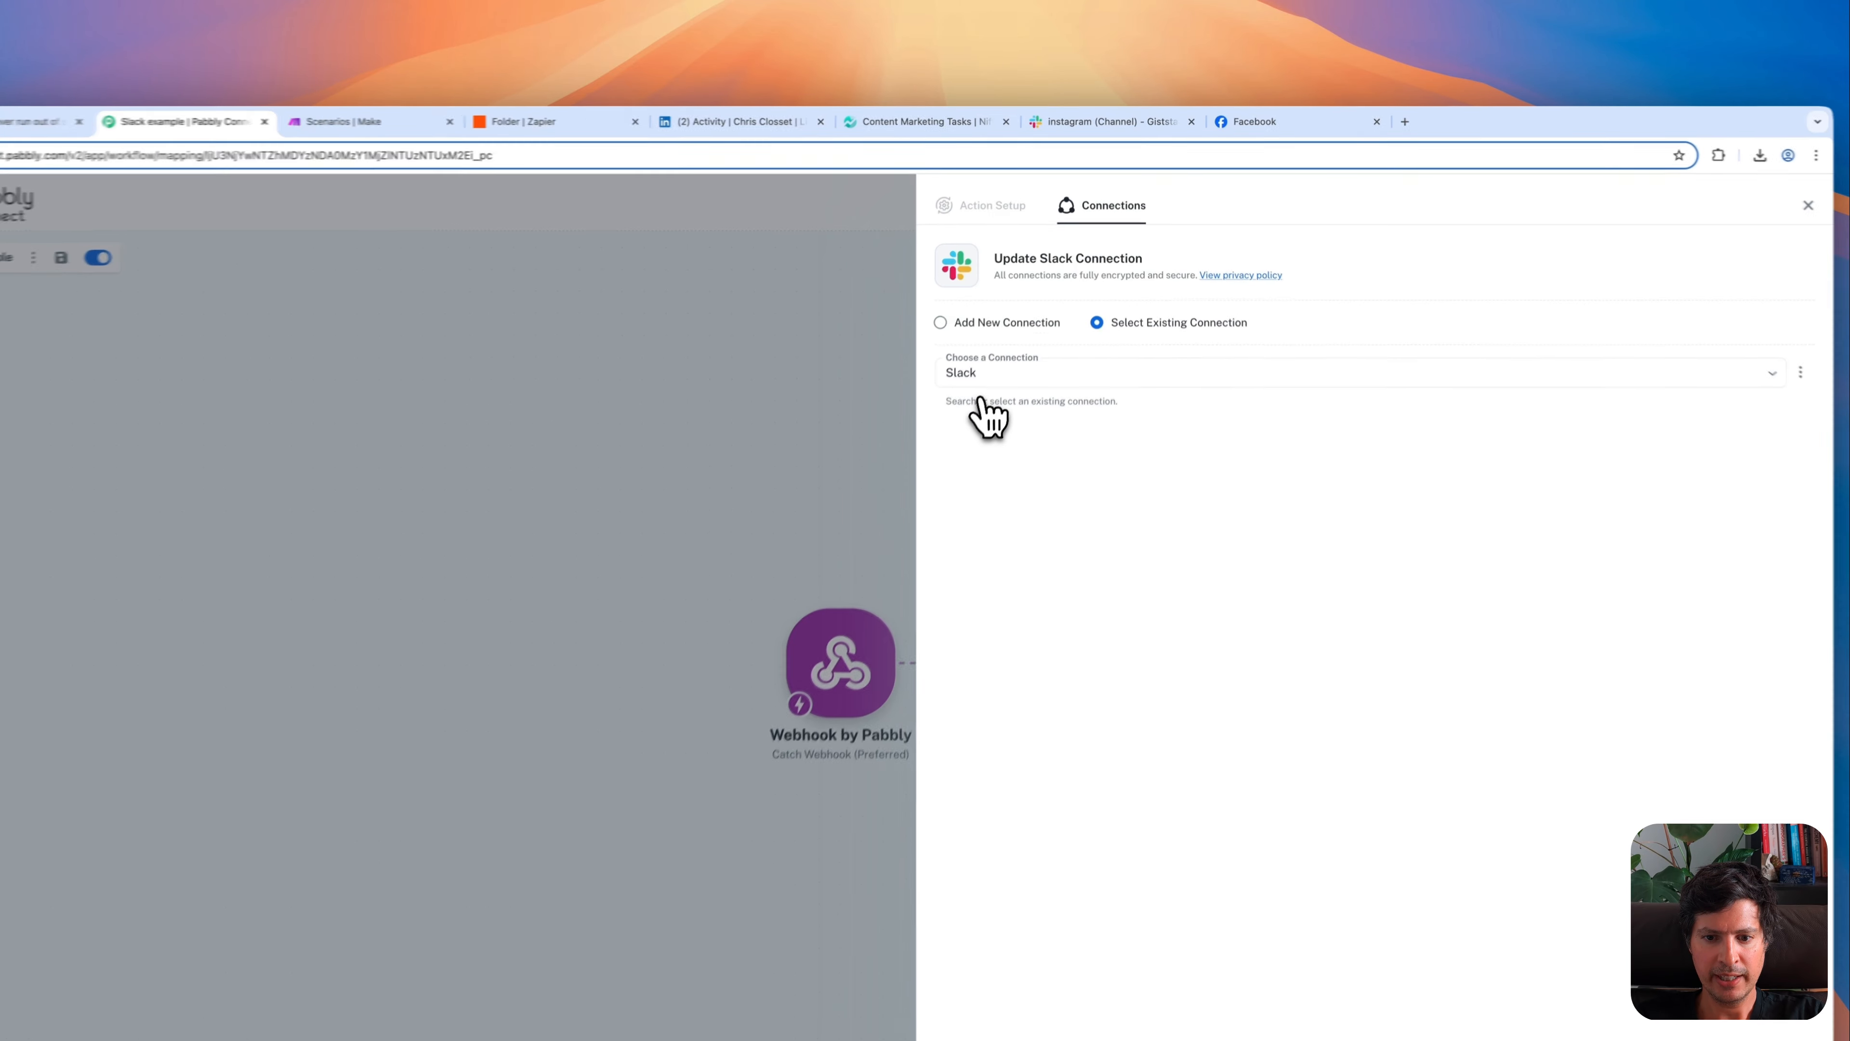
click(1008, 924)
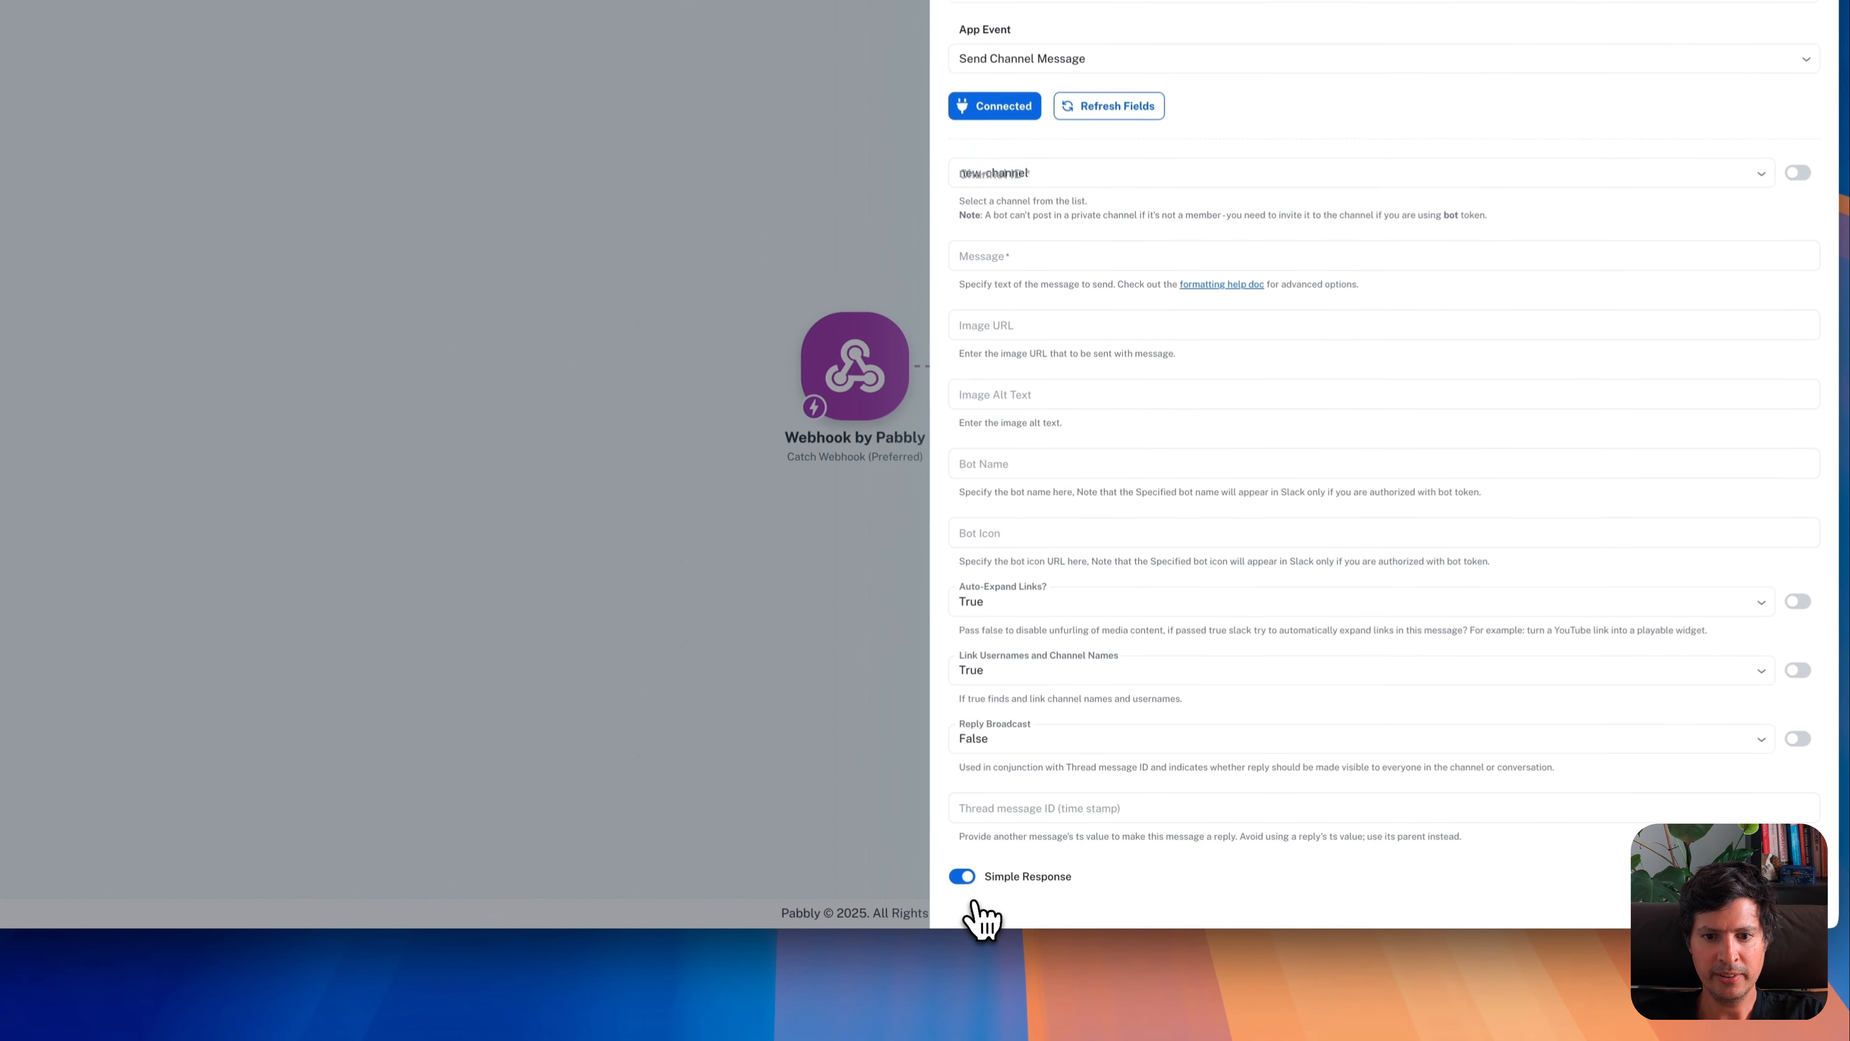
- For the new-channel message, map Message to the webhook's content text and Image URL to content image_url, and save the action
click(1126, 249)
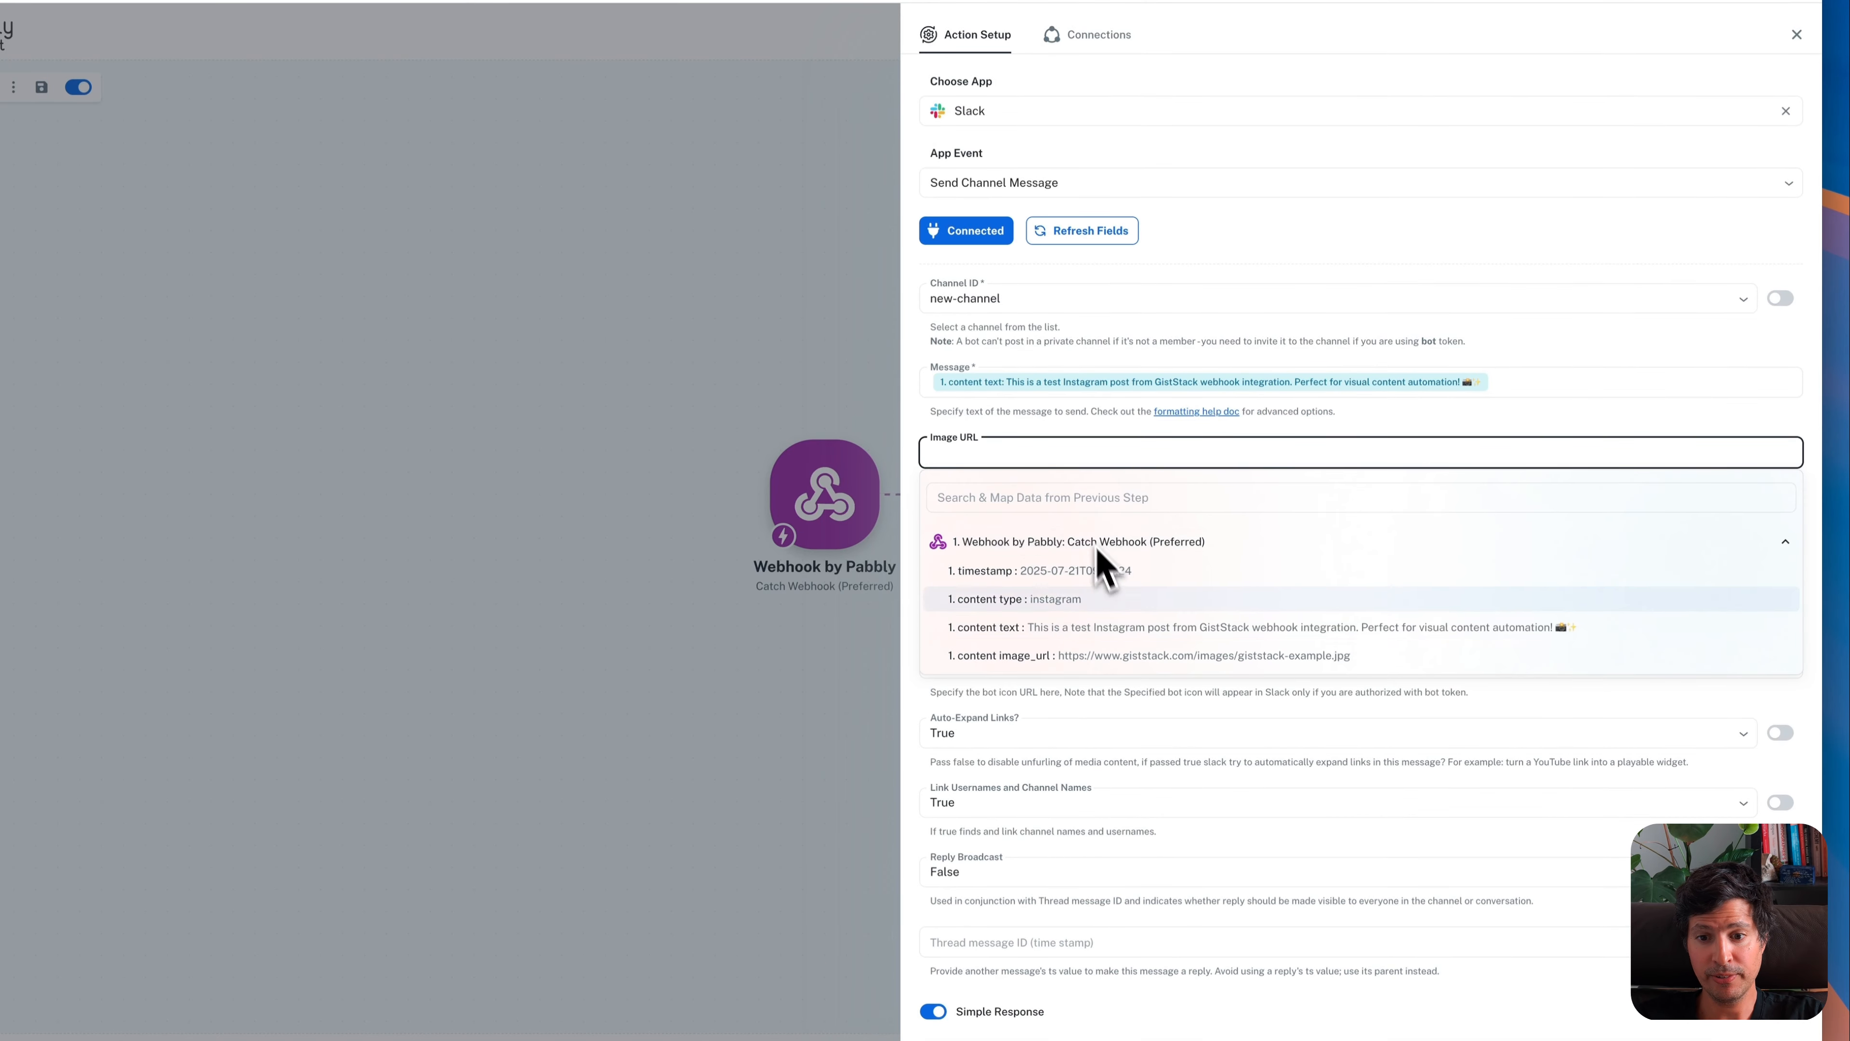
scroll(919, 699, down, 2)
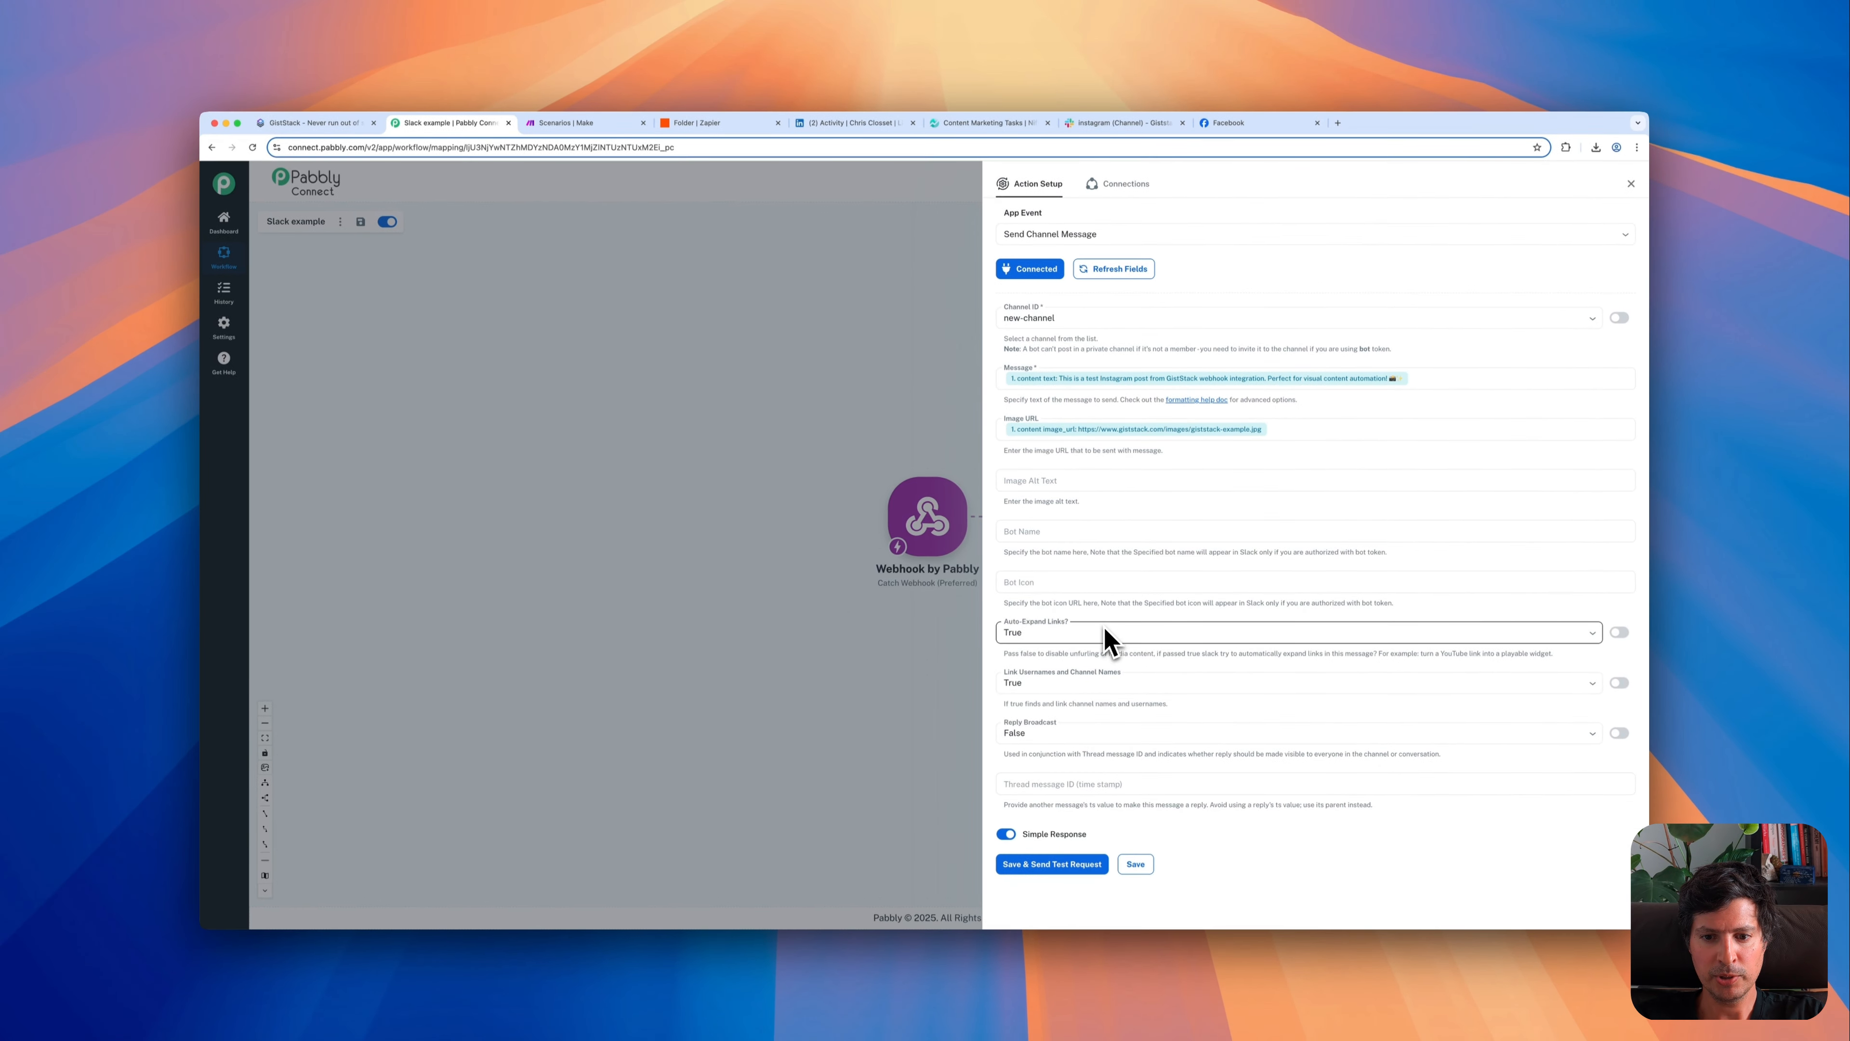
click(1126, 863)
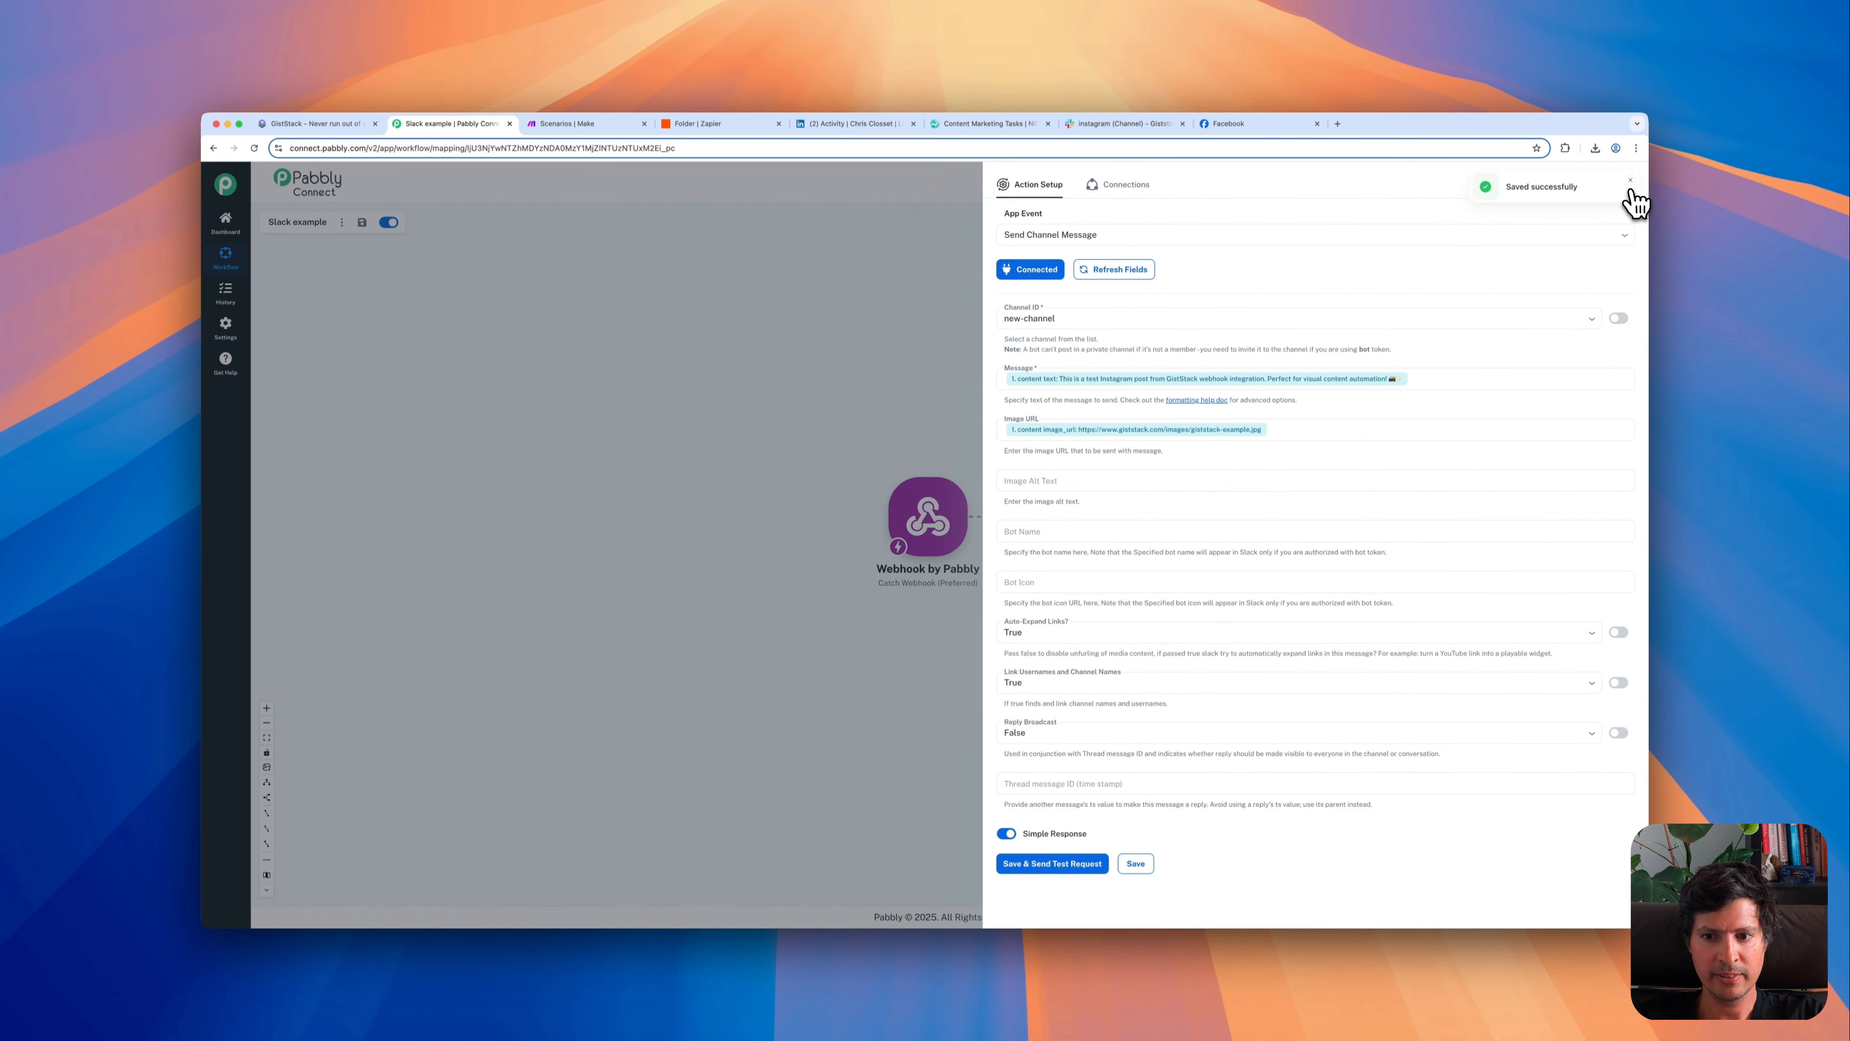
click(1630, 180)
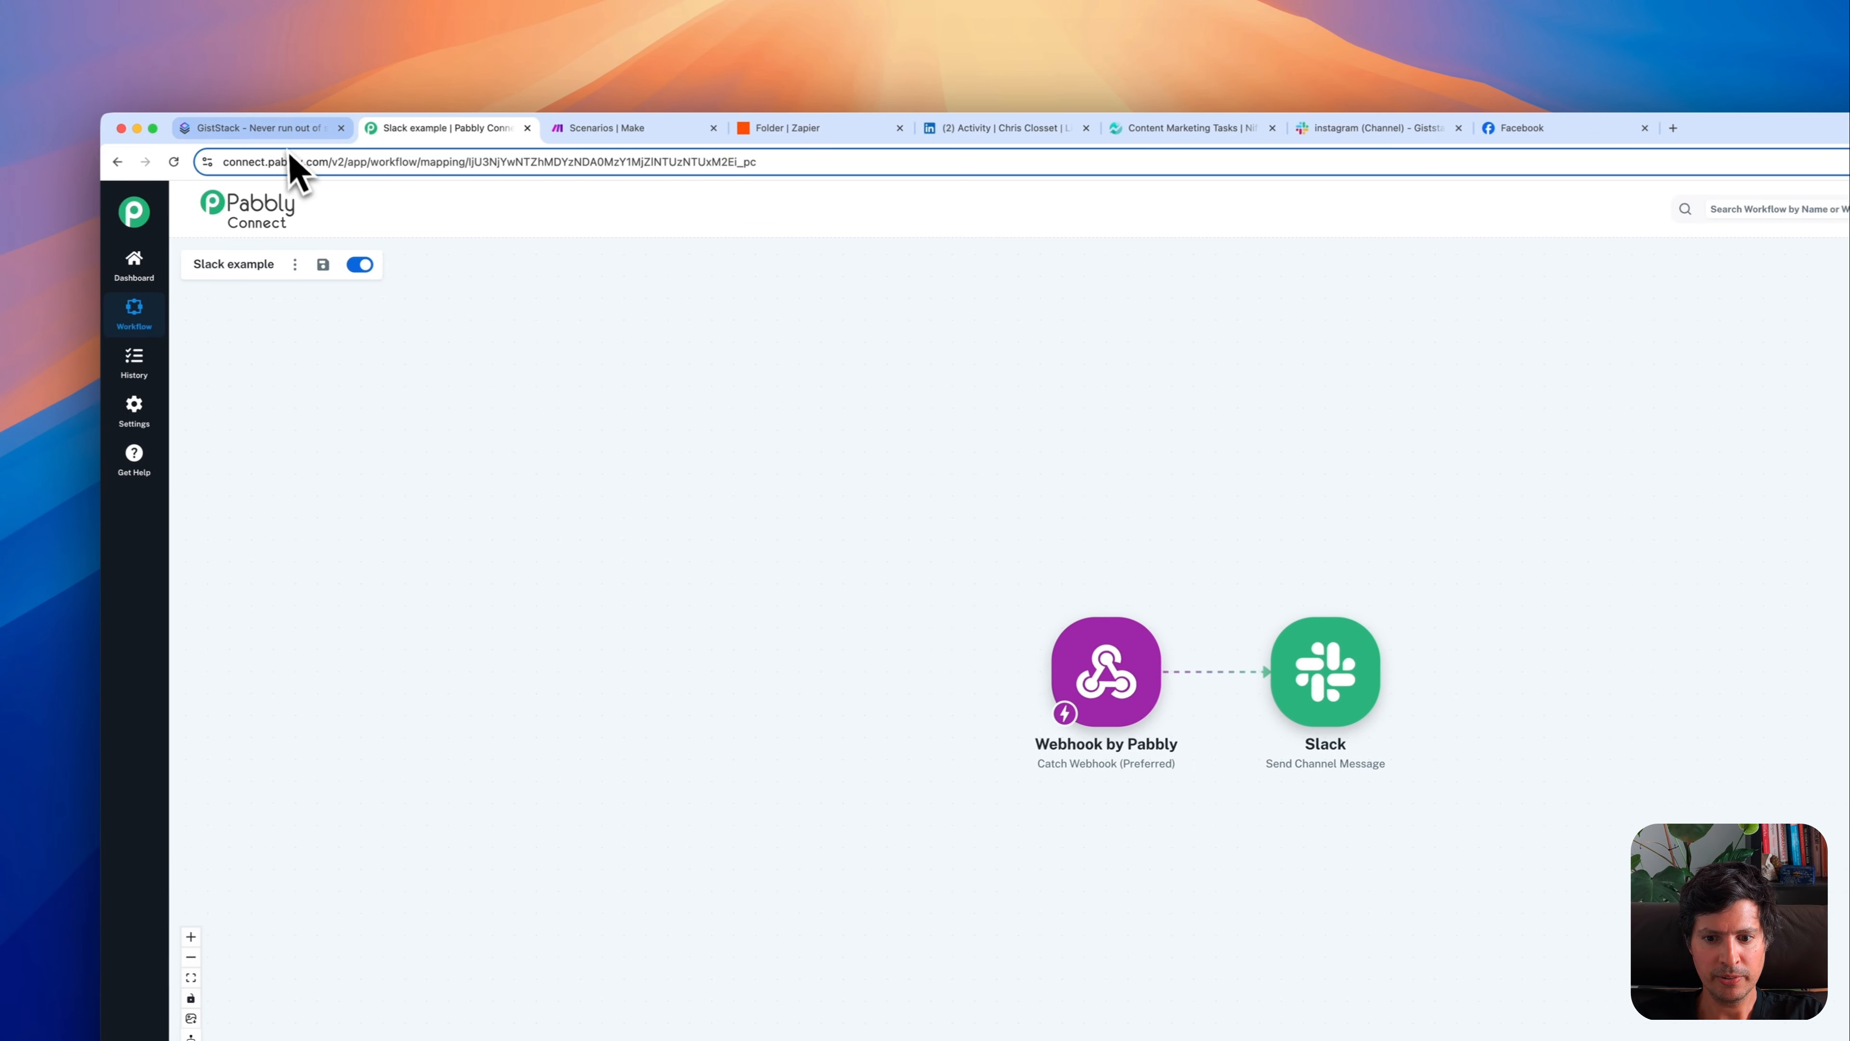
- Save the "Pabbly Example - Slack" webhook in GistStack
click(289, 138)
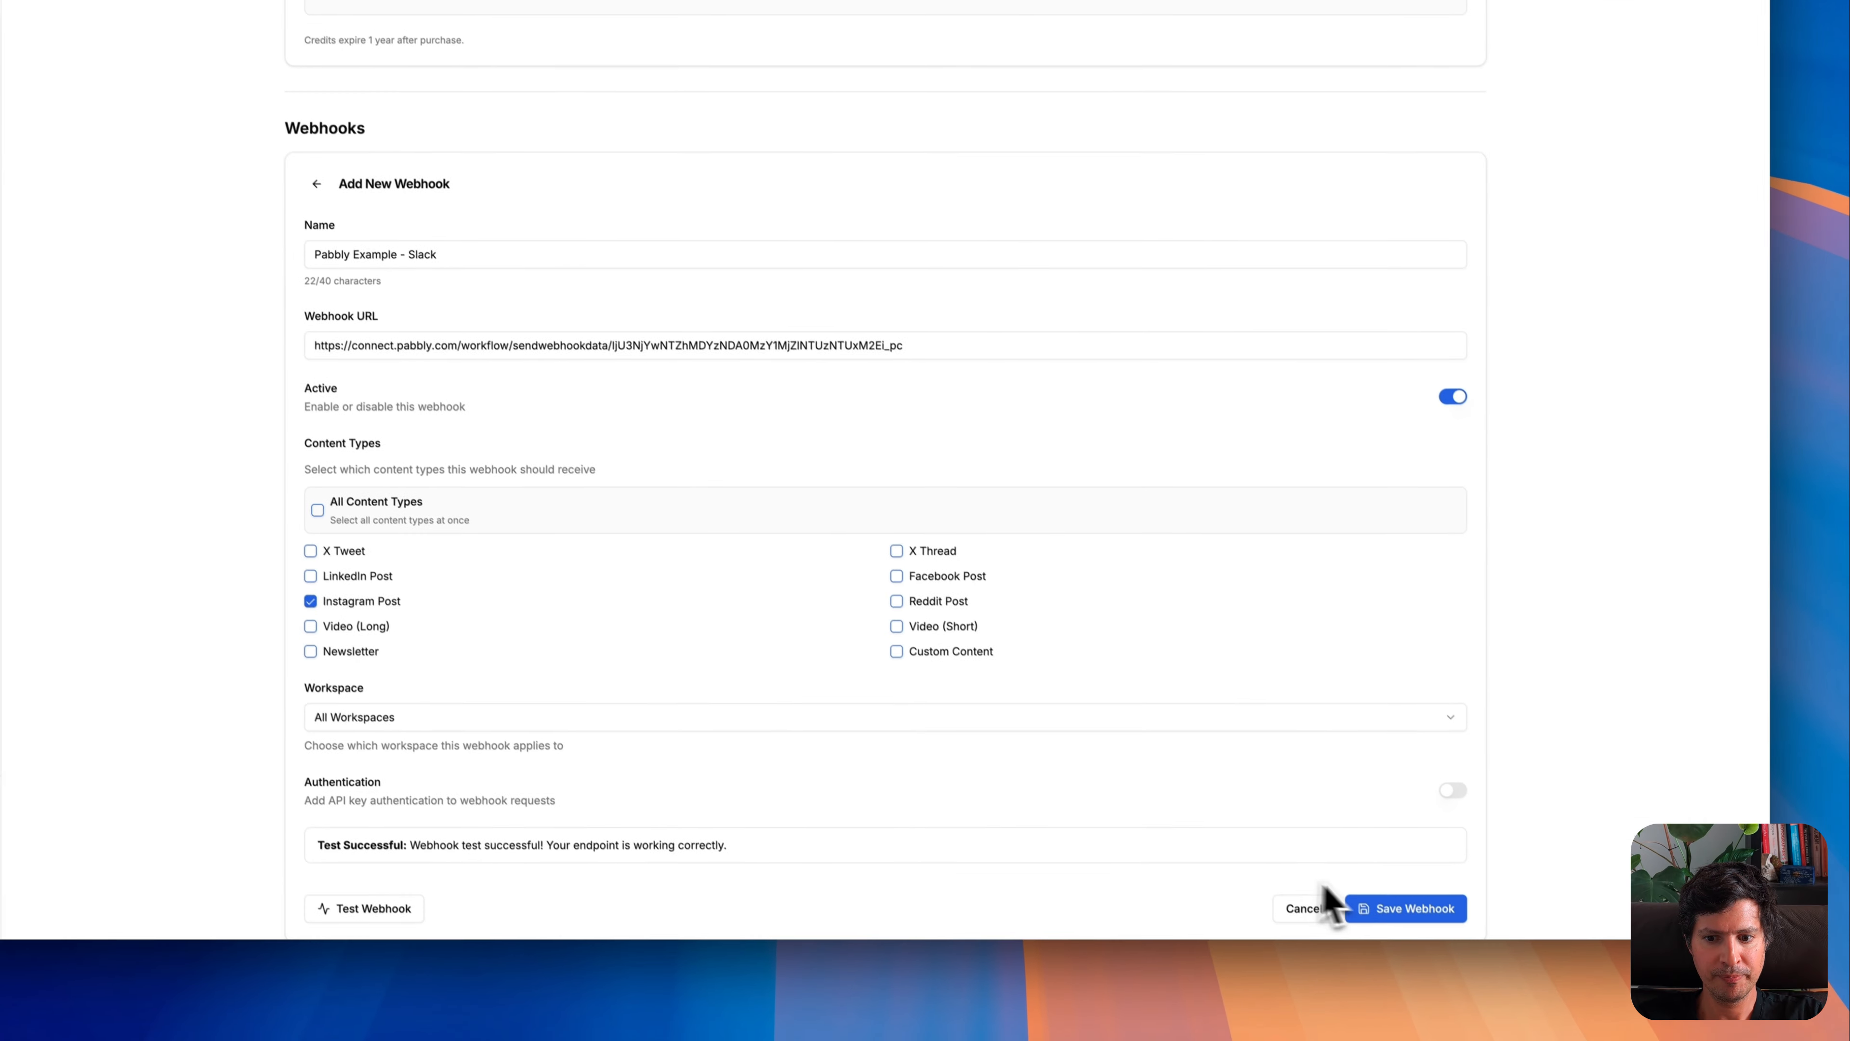
click(1395, 910)
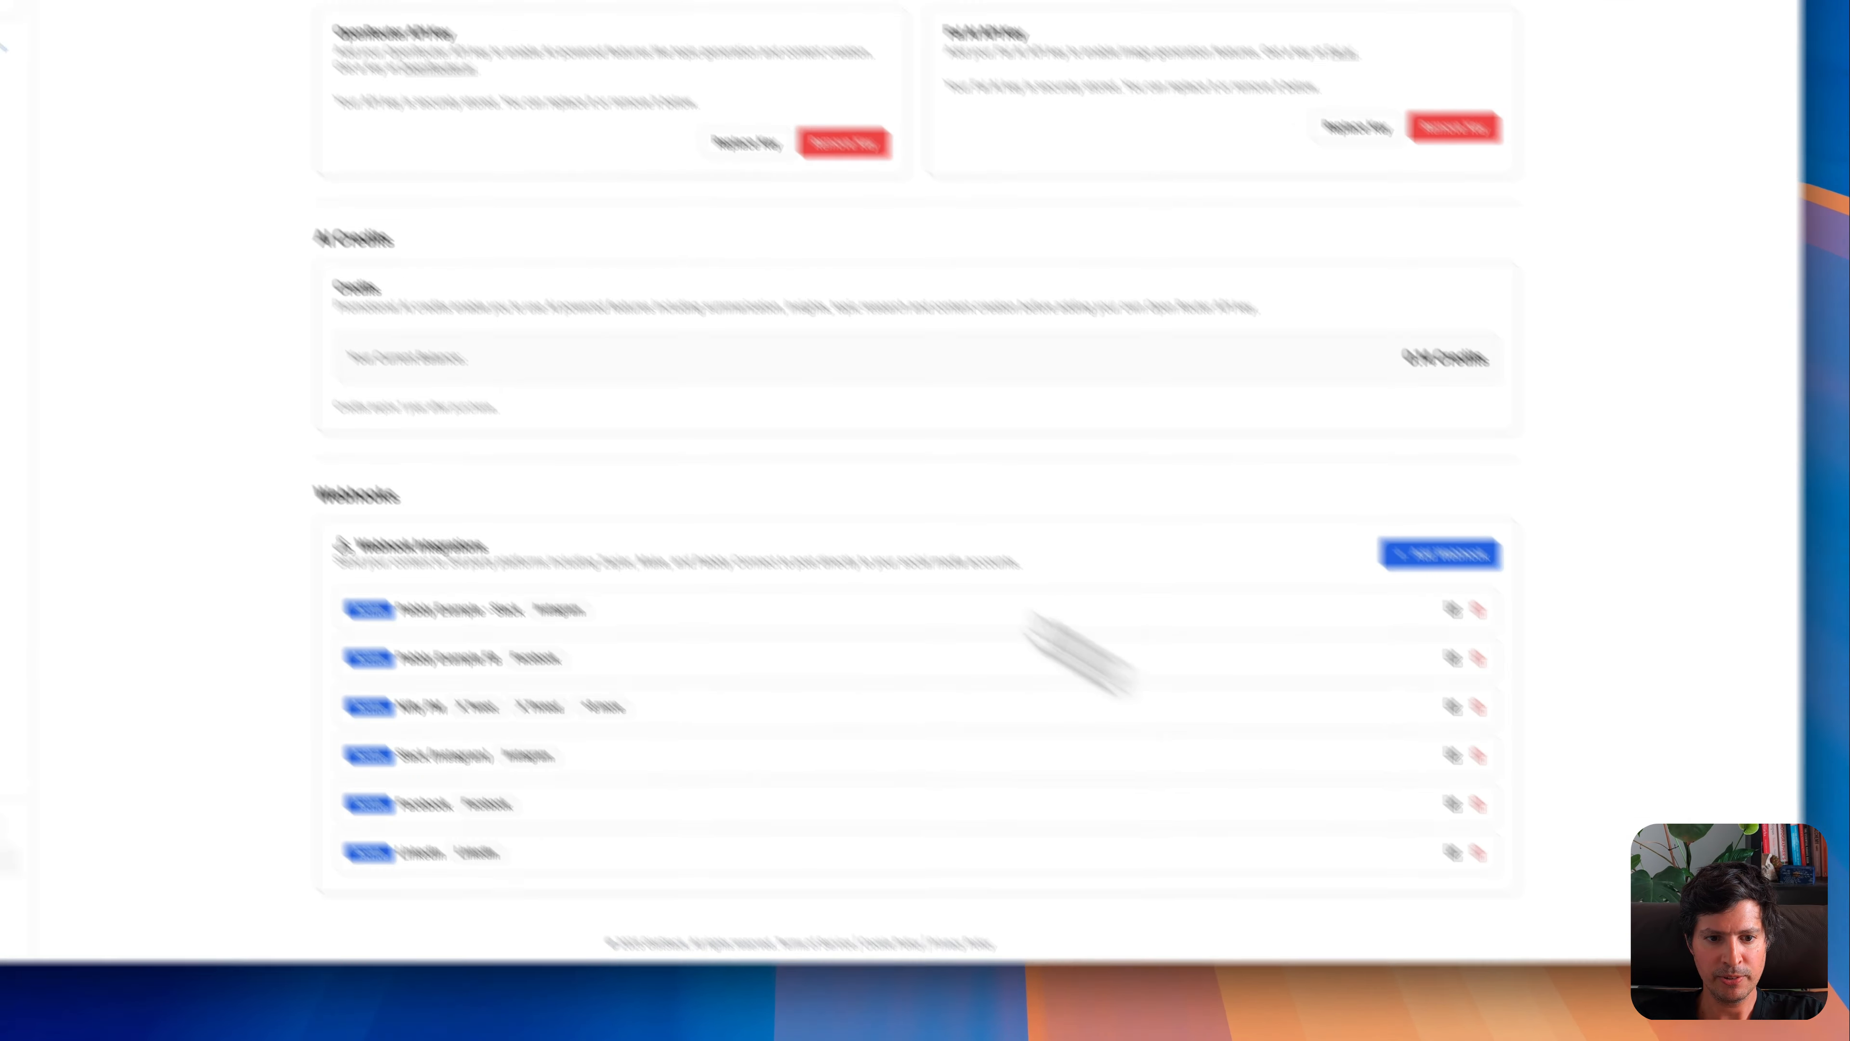
- Create an Instagram post from the "Reflection AI Launches Asimov" topic and generate one 1:1 Imagen 4 image for it
click(182, 319)
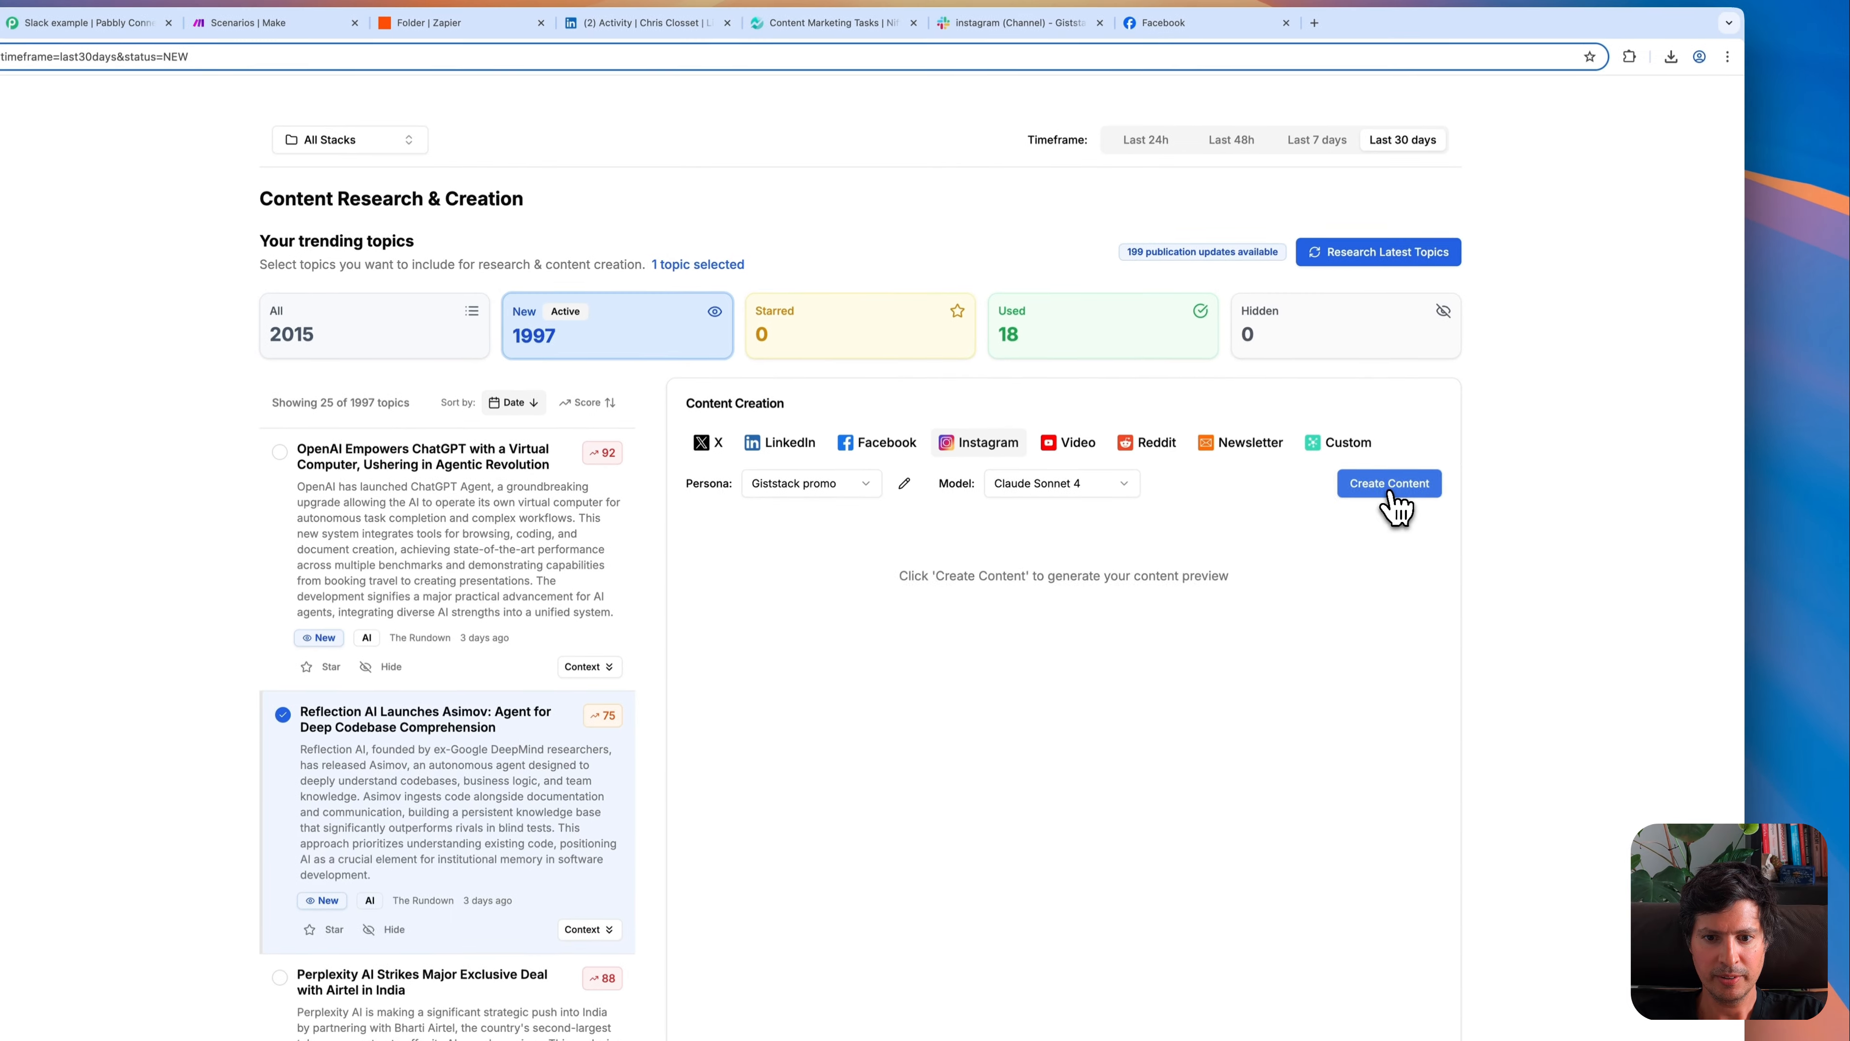
click(1390, 484)
click(917, 500)
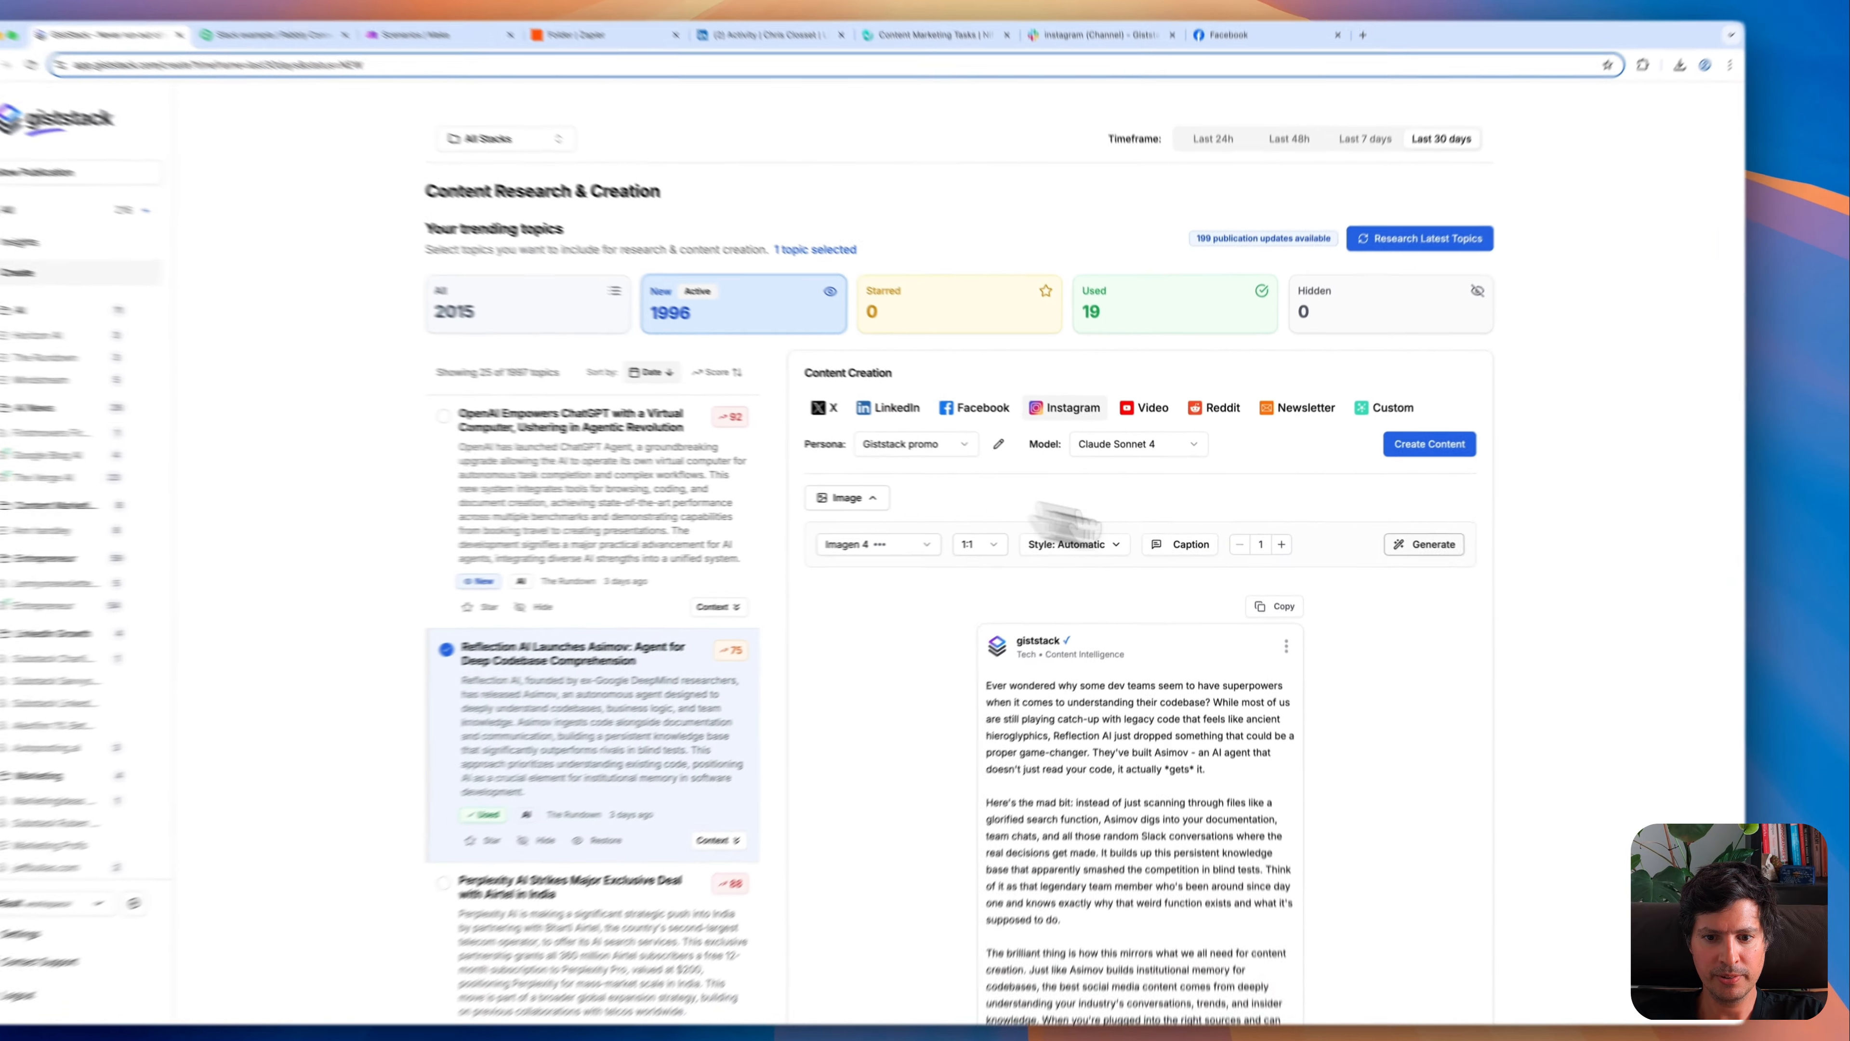
click(1380, 539)
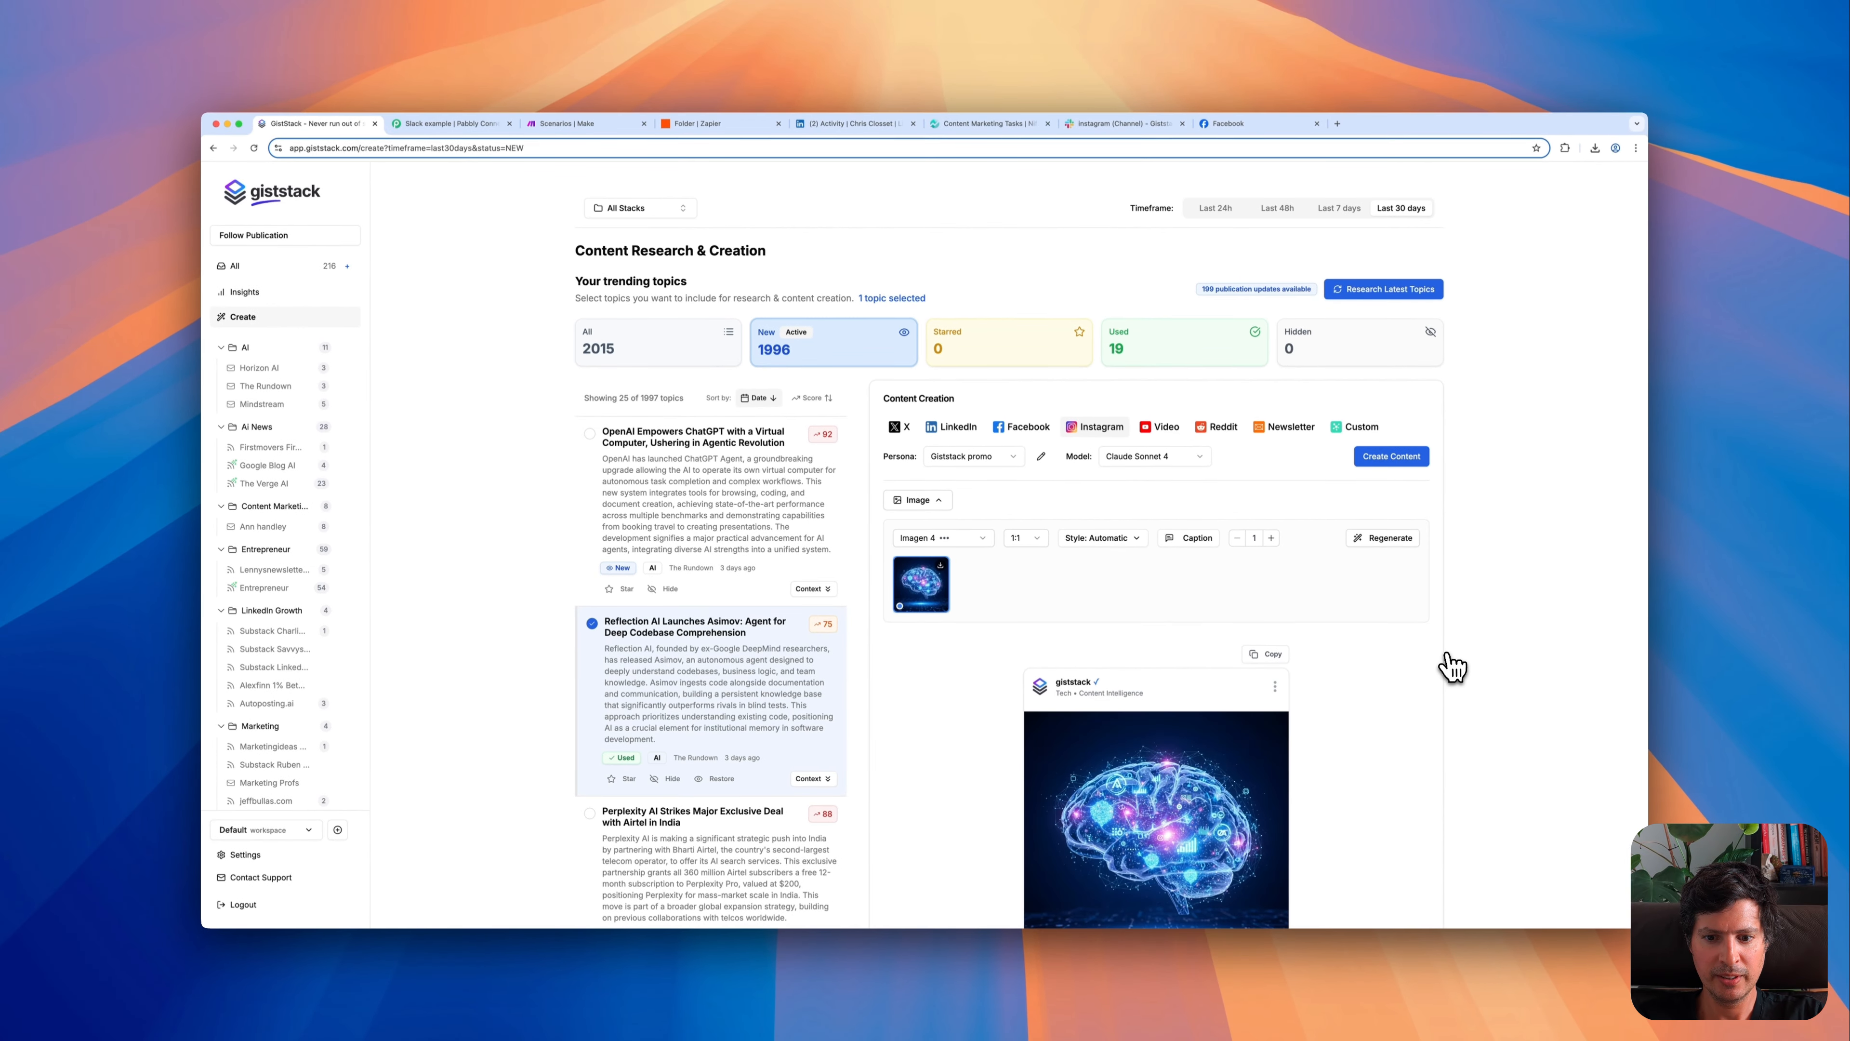
- Send the Instagram post to the Pabbly Example - Slack webhook and check it in Slack's new-channel
scroll(1452, 666, down, 10)
scroll(1451, 666, down, 2)
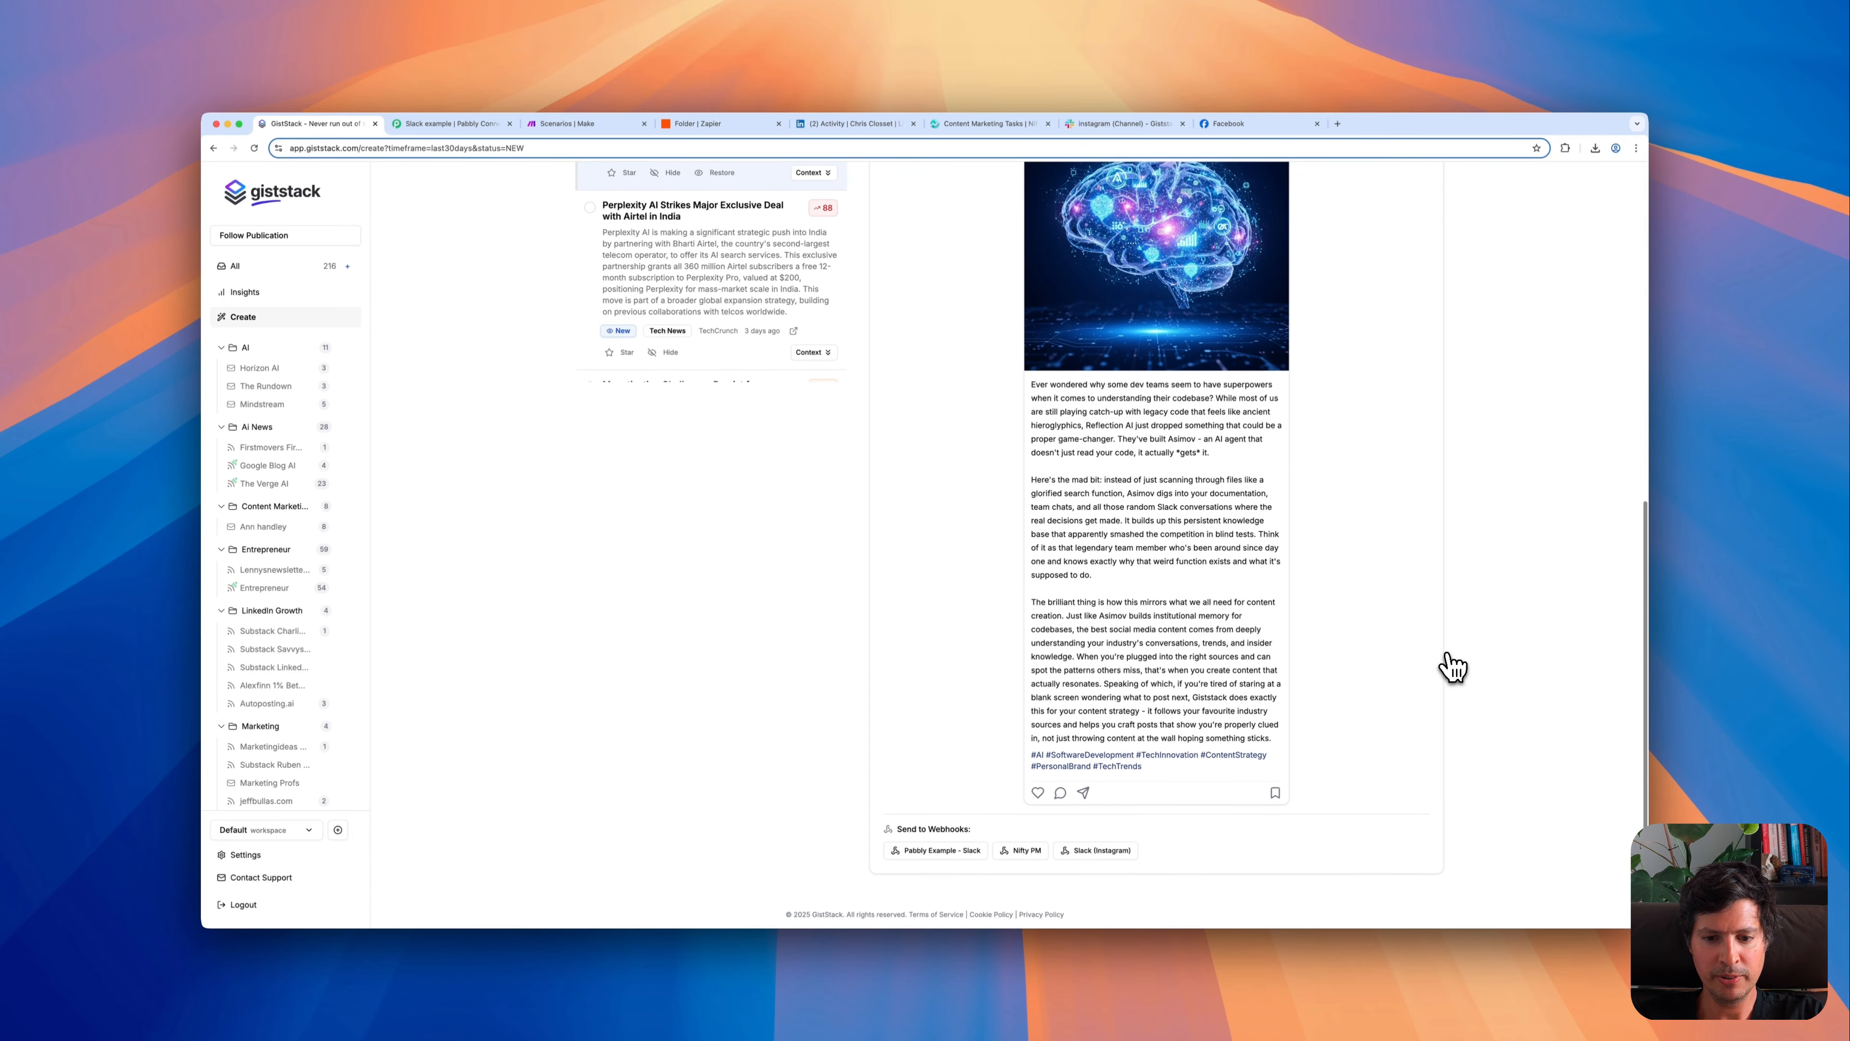
click(963, 849)
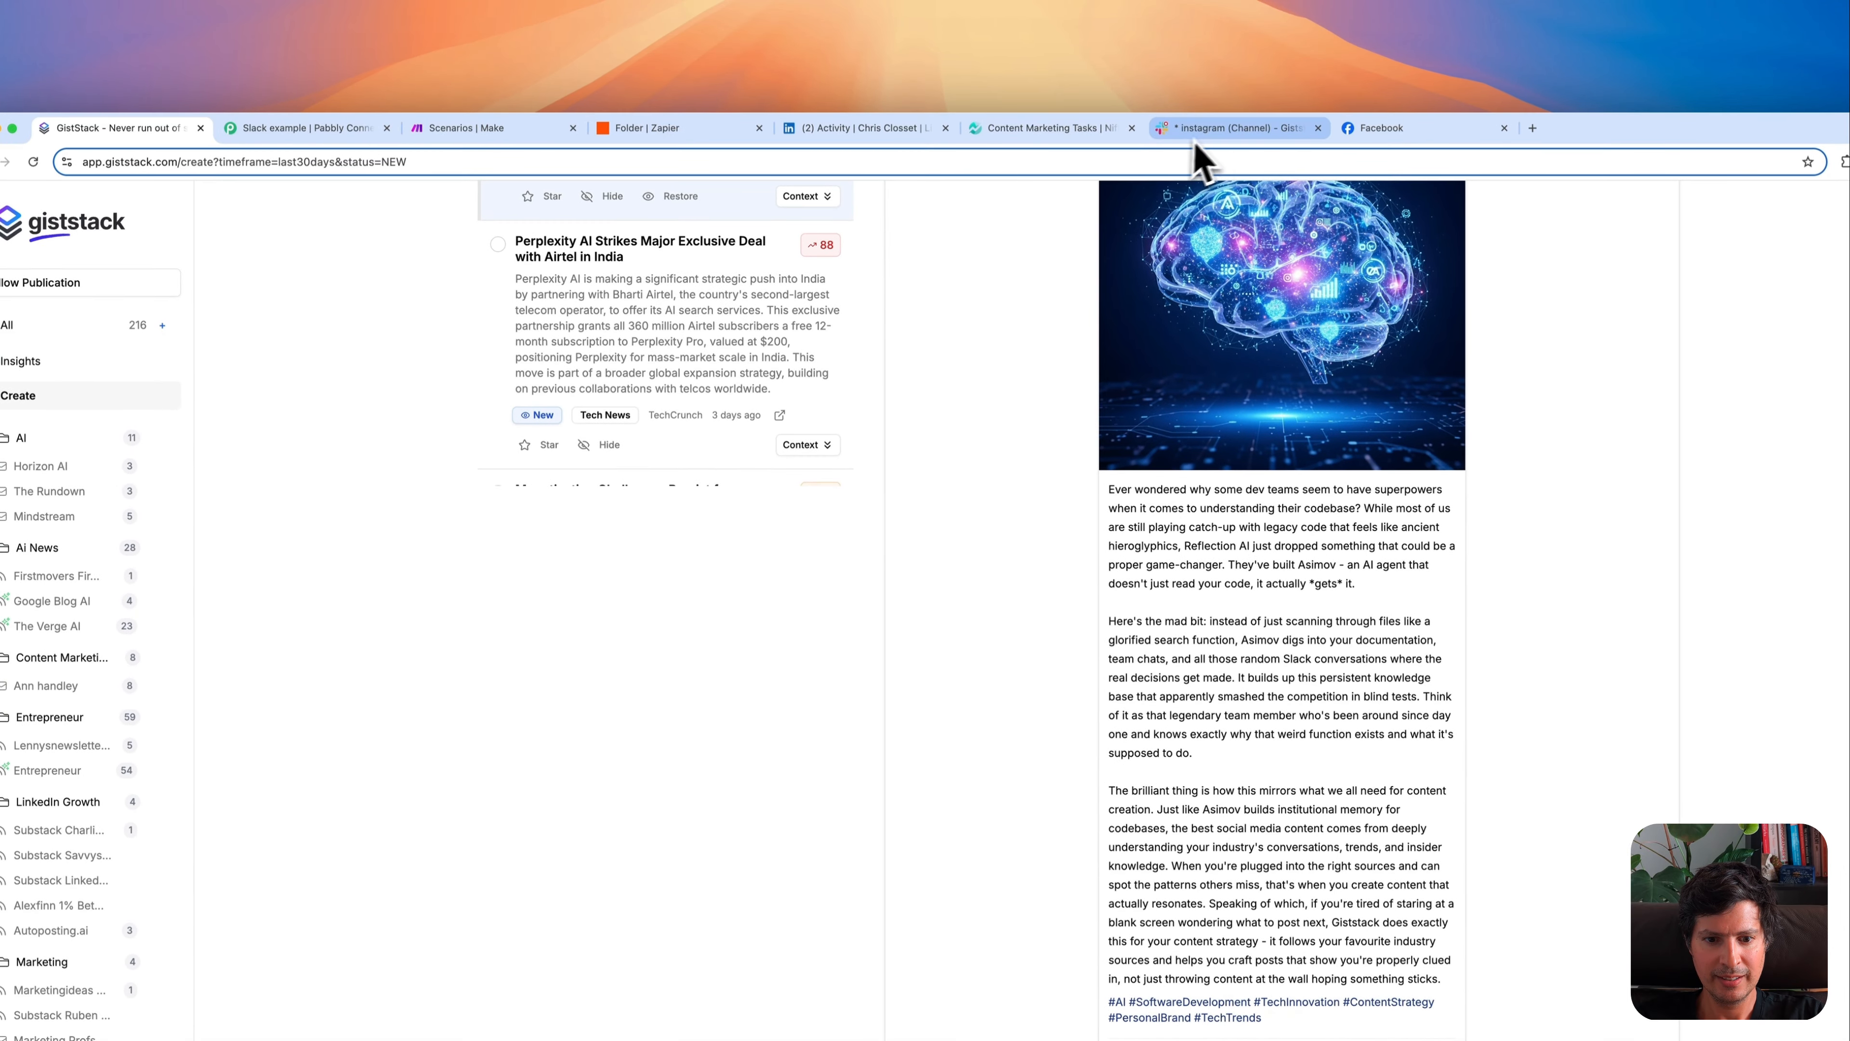
click(1194, 138)
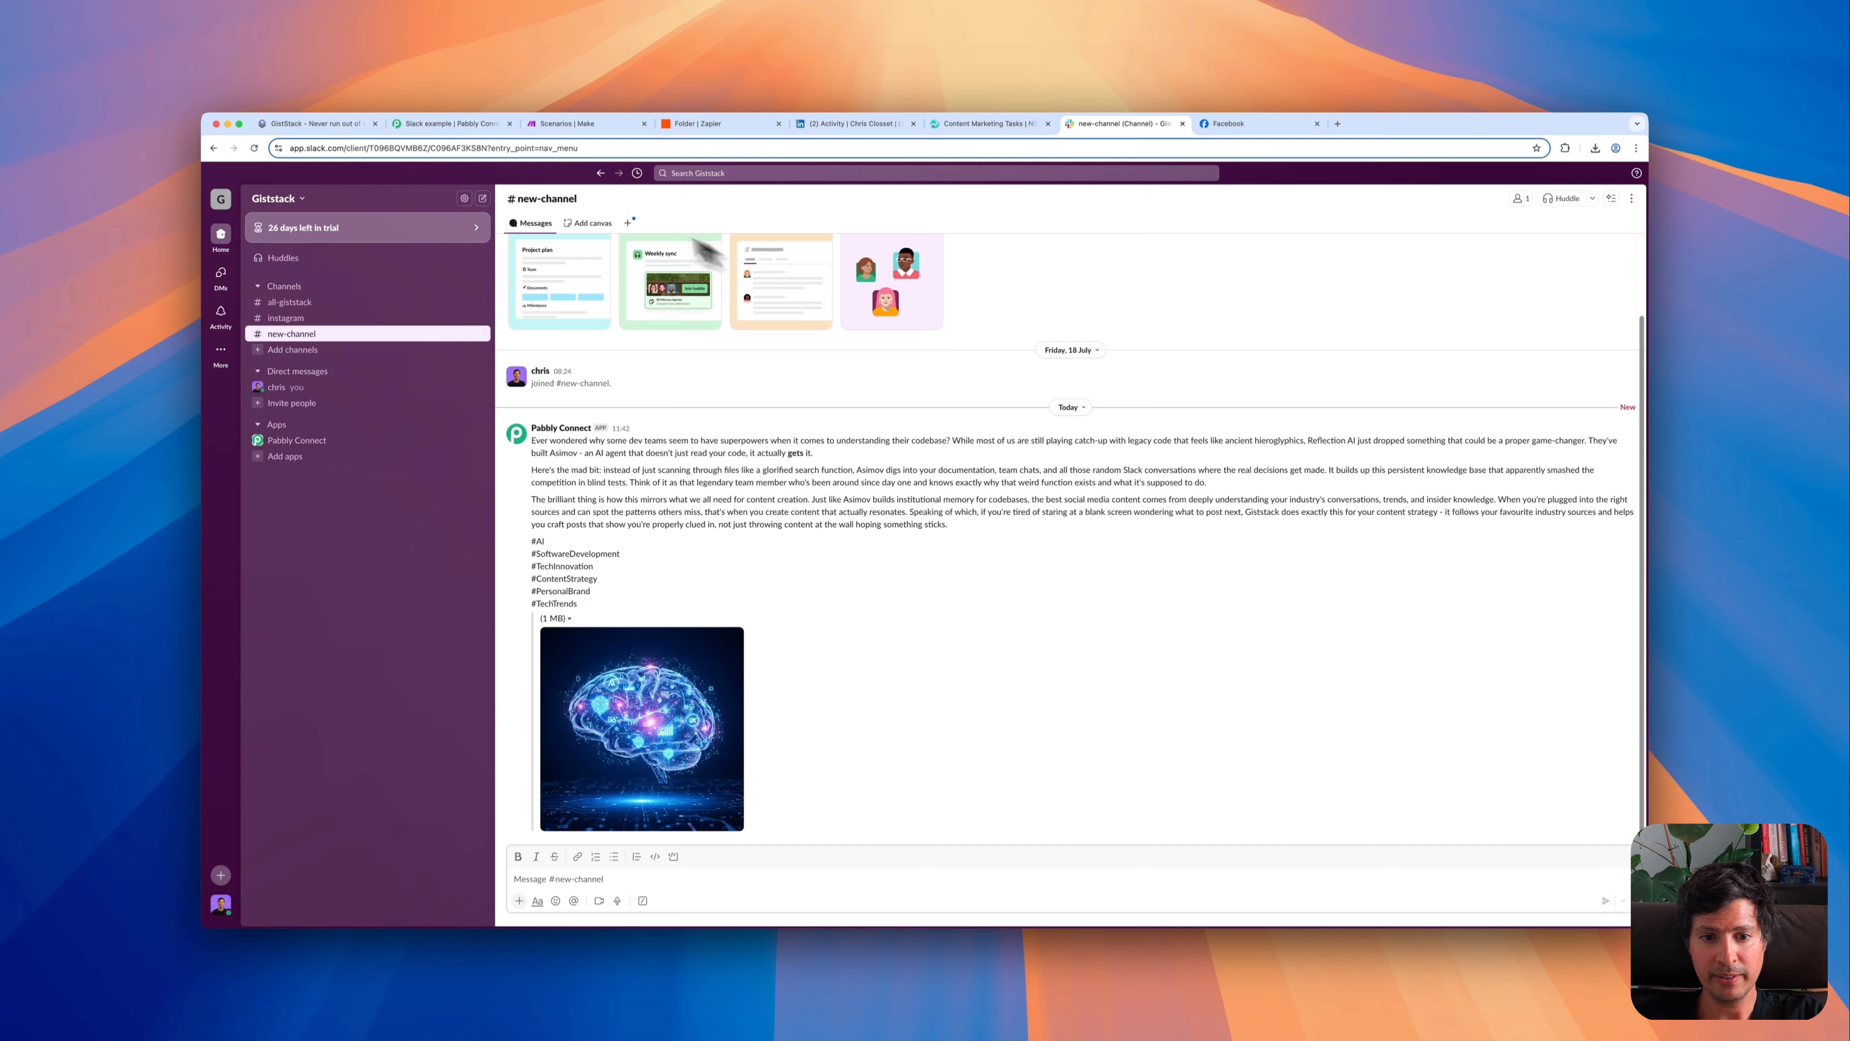
- In GistStack's settings, start a new webhook and name it "Pabbly Nifty PM Example"
click(333, 133)
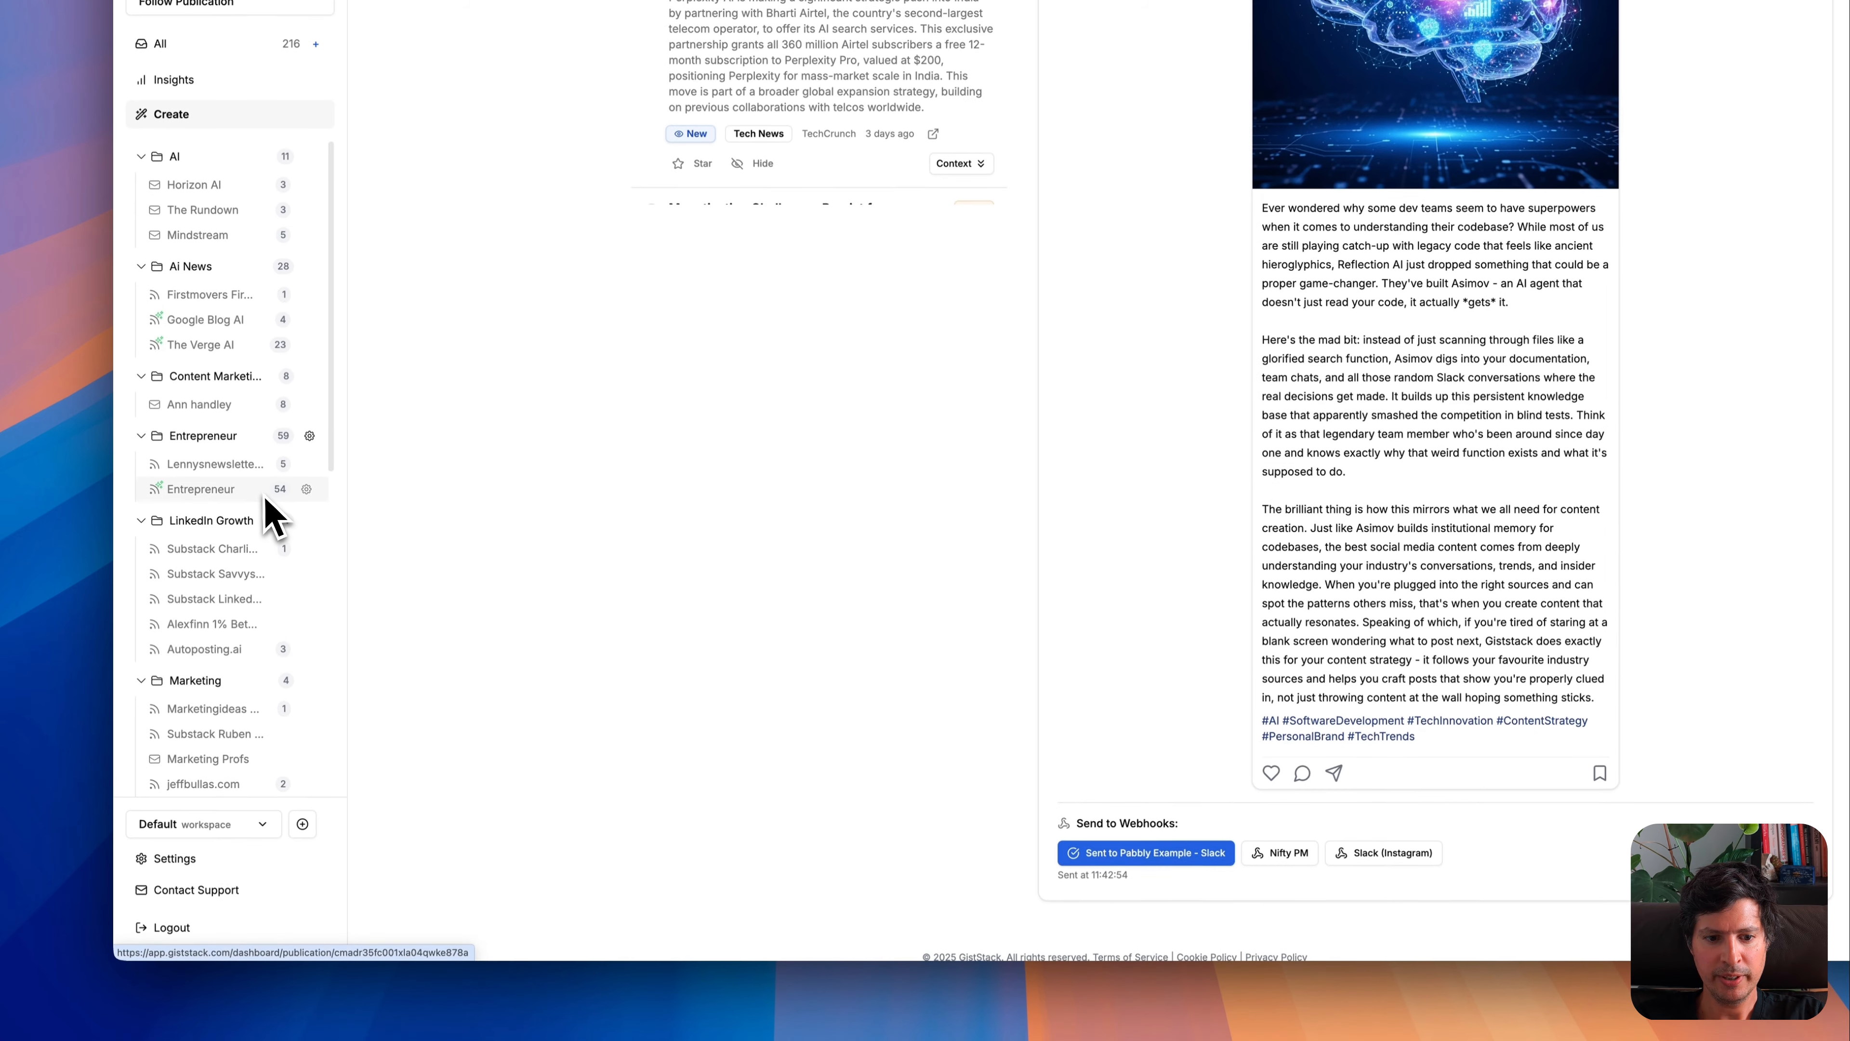
click(200, 856)
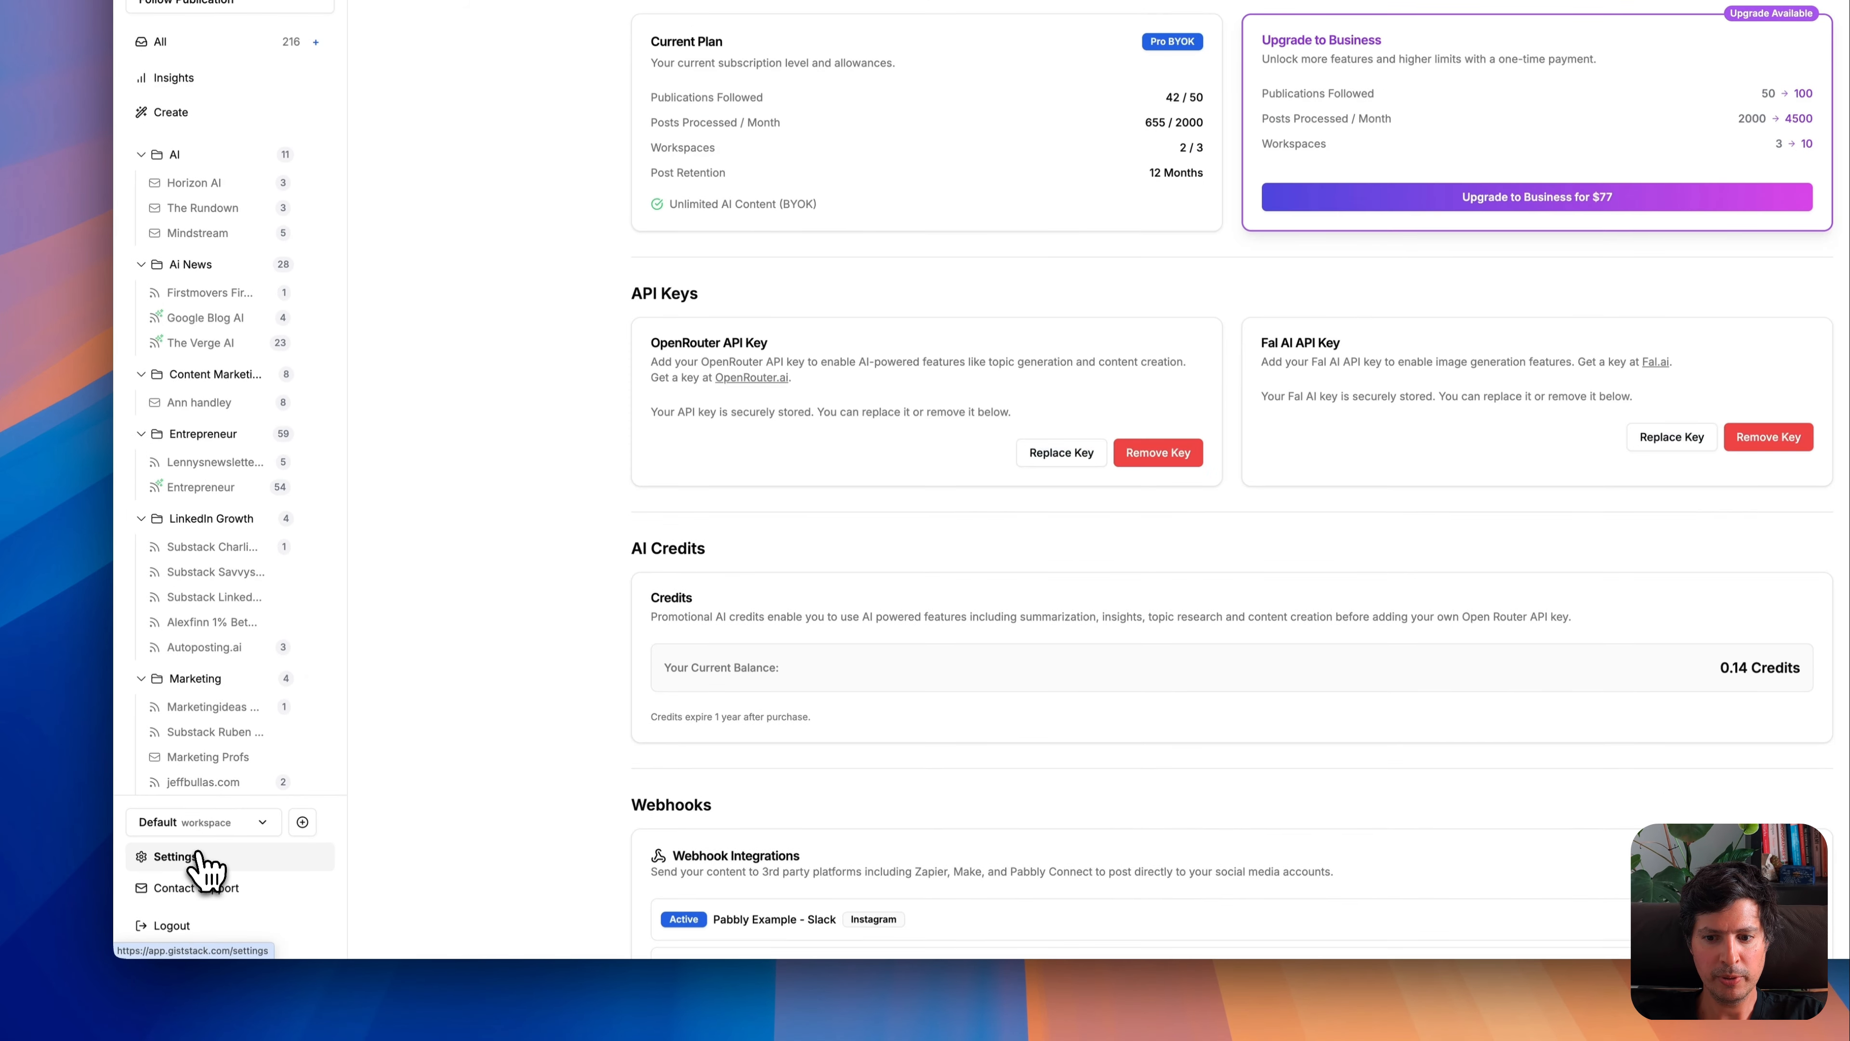
click(1477, 840)
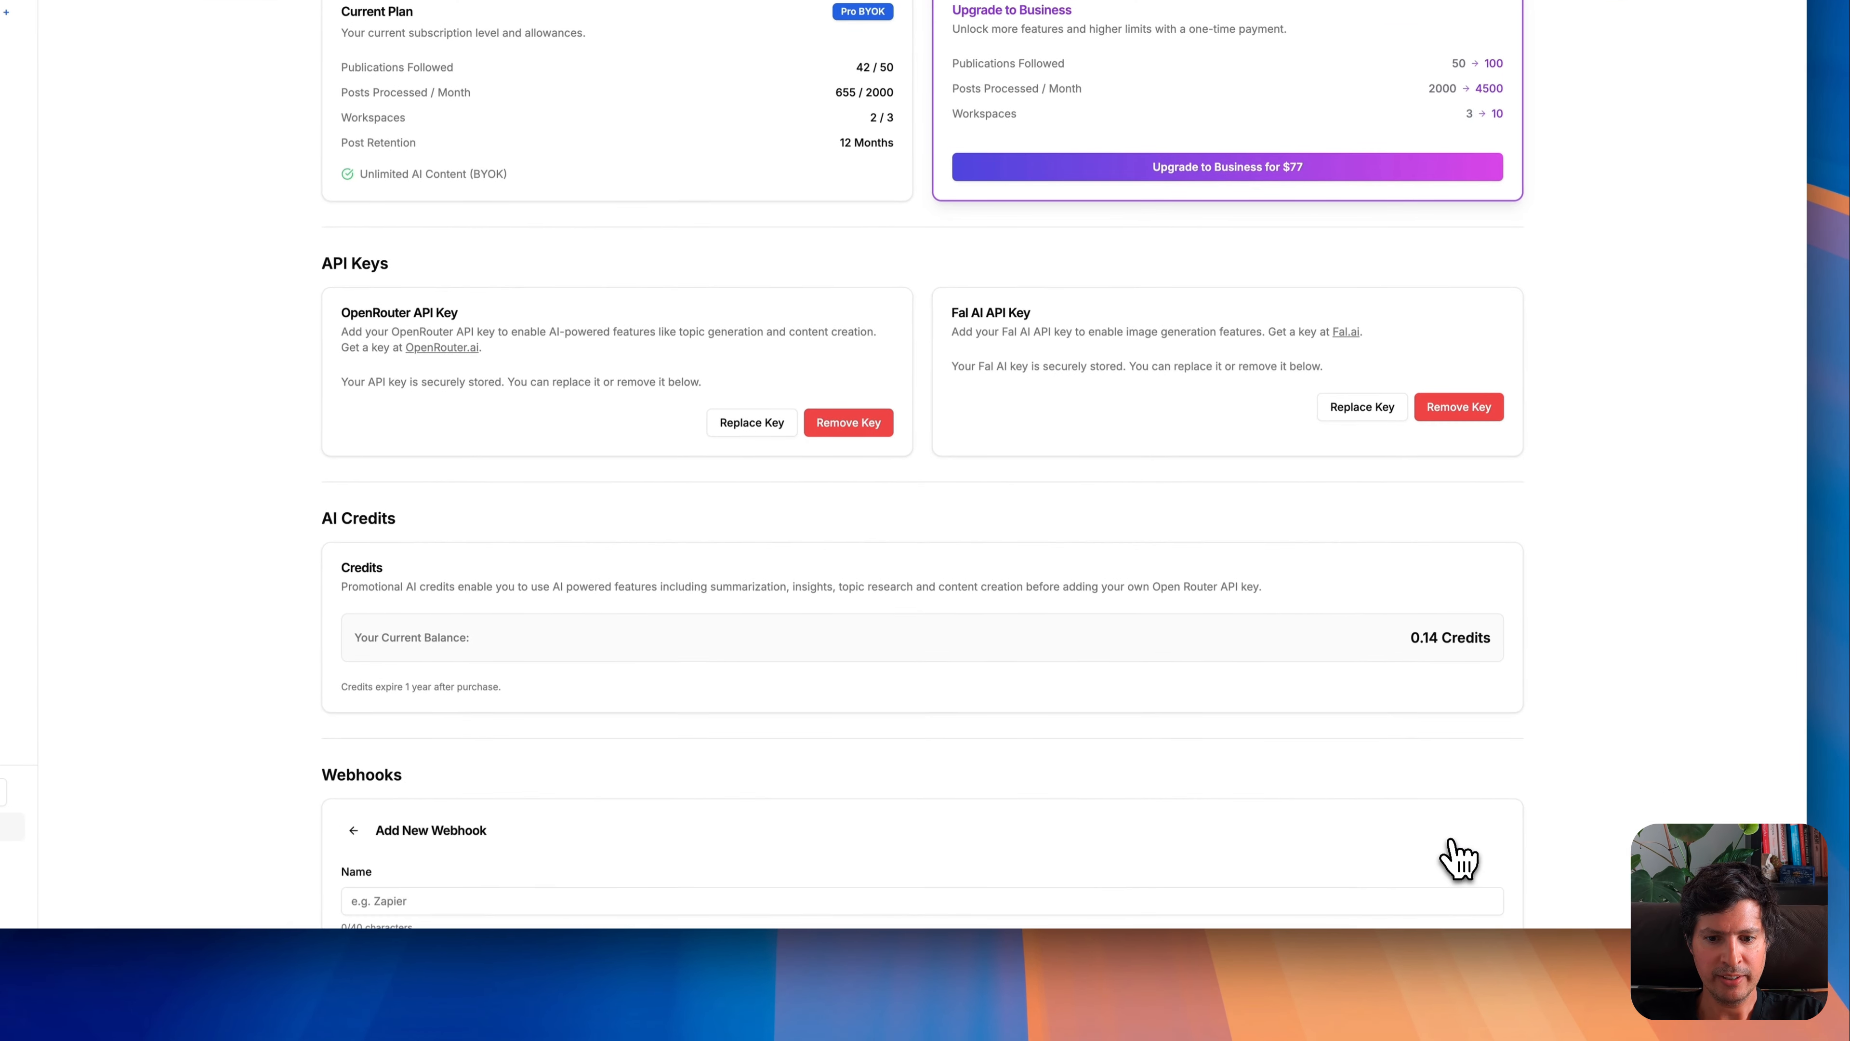
scroll(1459, 858, down, 5)
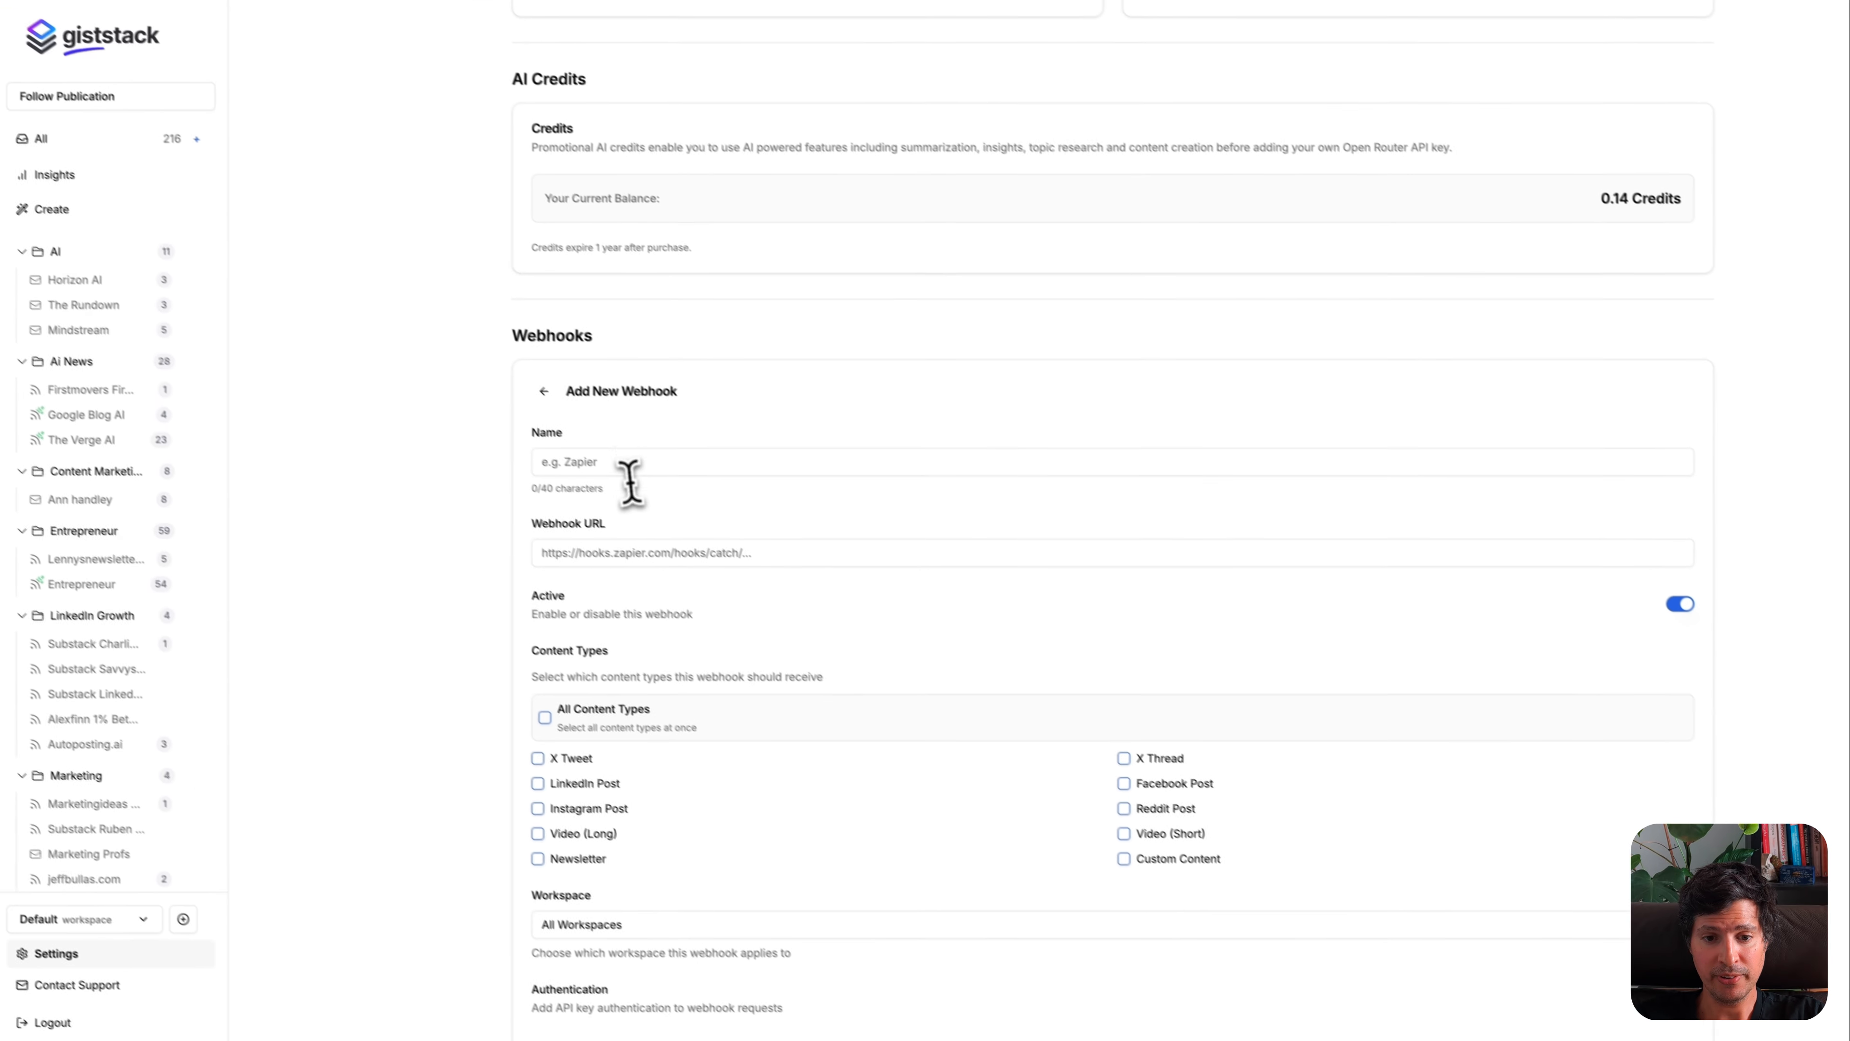
click(438, 901)
text(Pabbly Nifty PM Example)
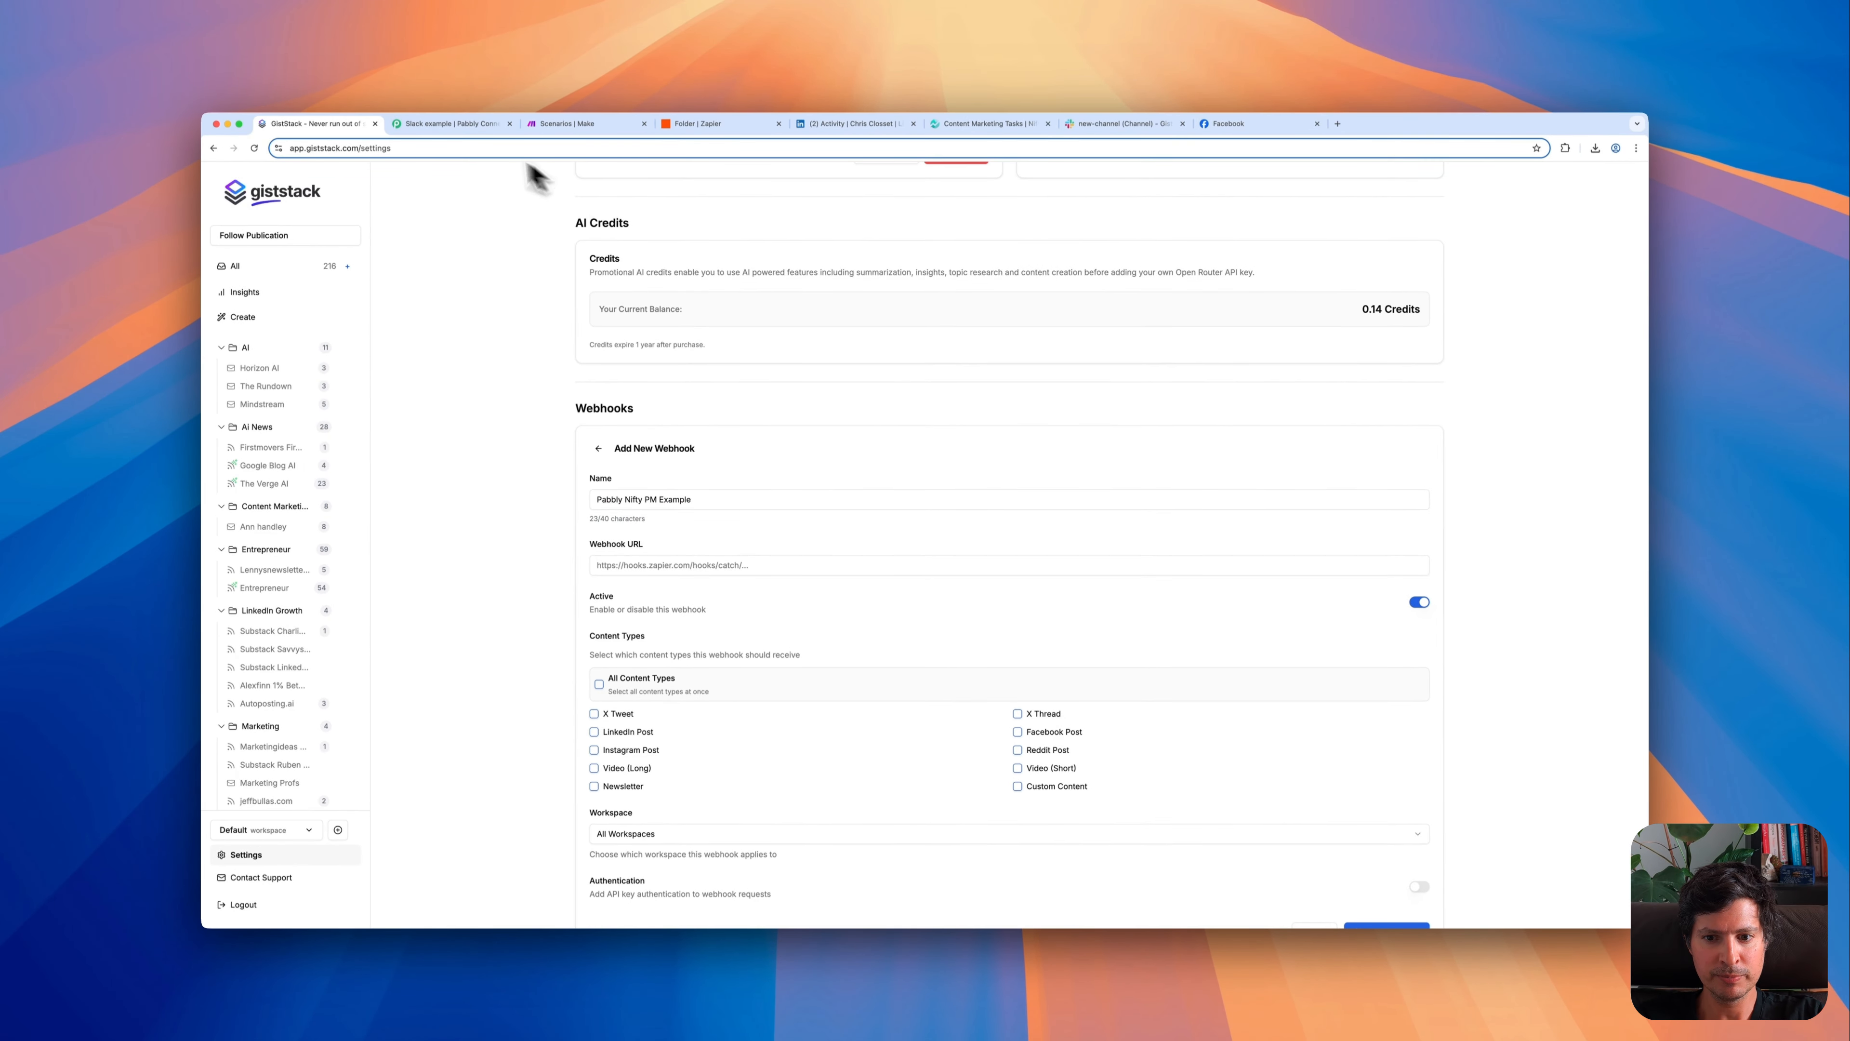
- In Pabbly Connect, create a workflow named NiftyPM in the Examples folder using the New (Beta) builder
click(446, 124)
click(1308, 283)
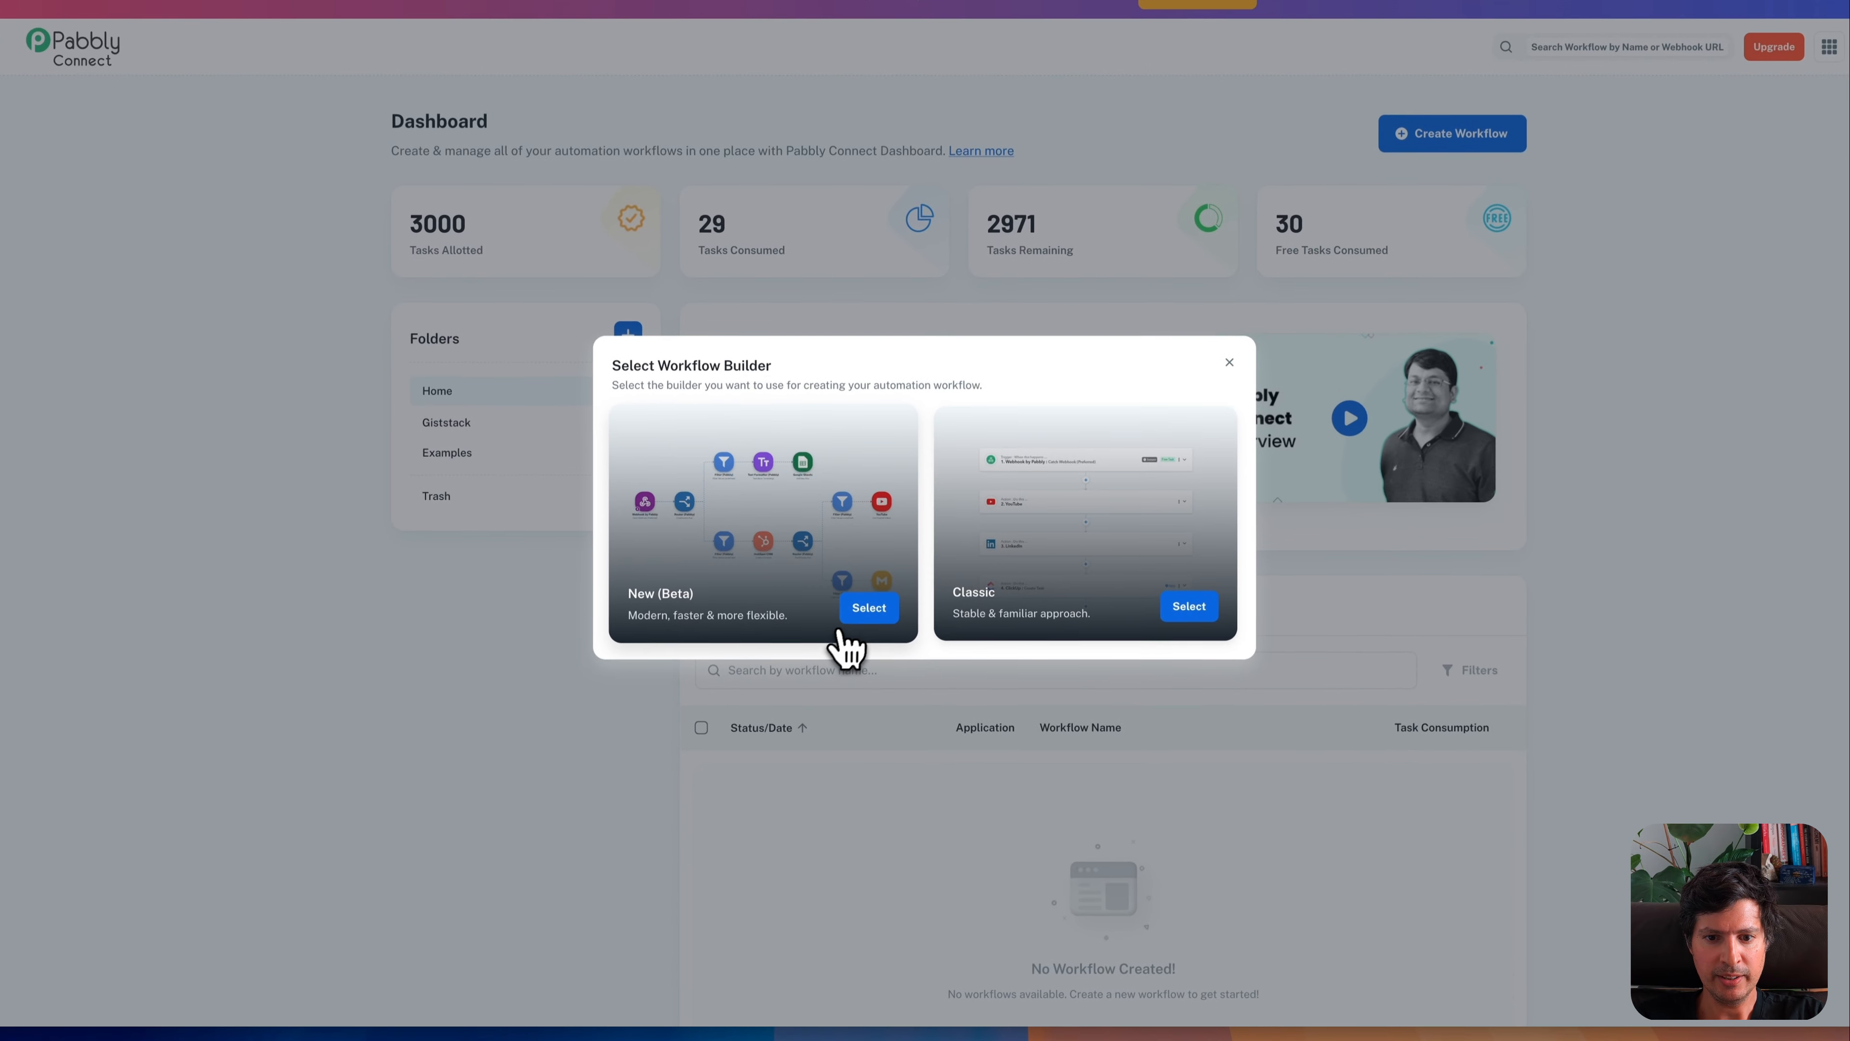
click(869, 609)
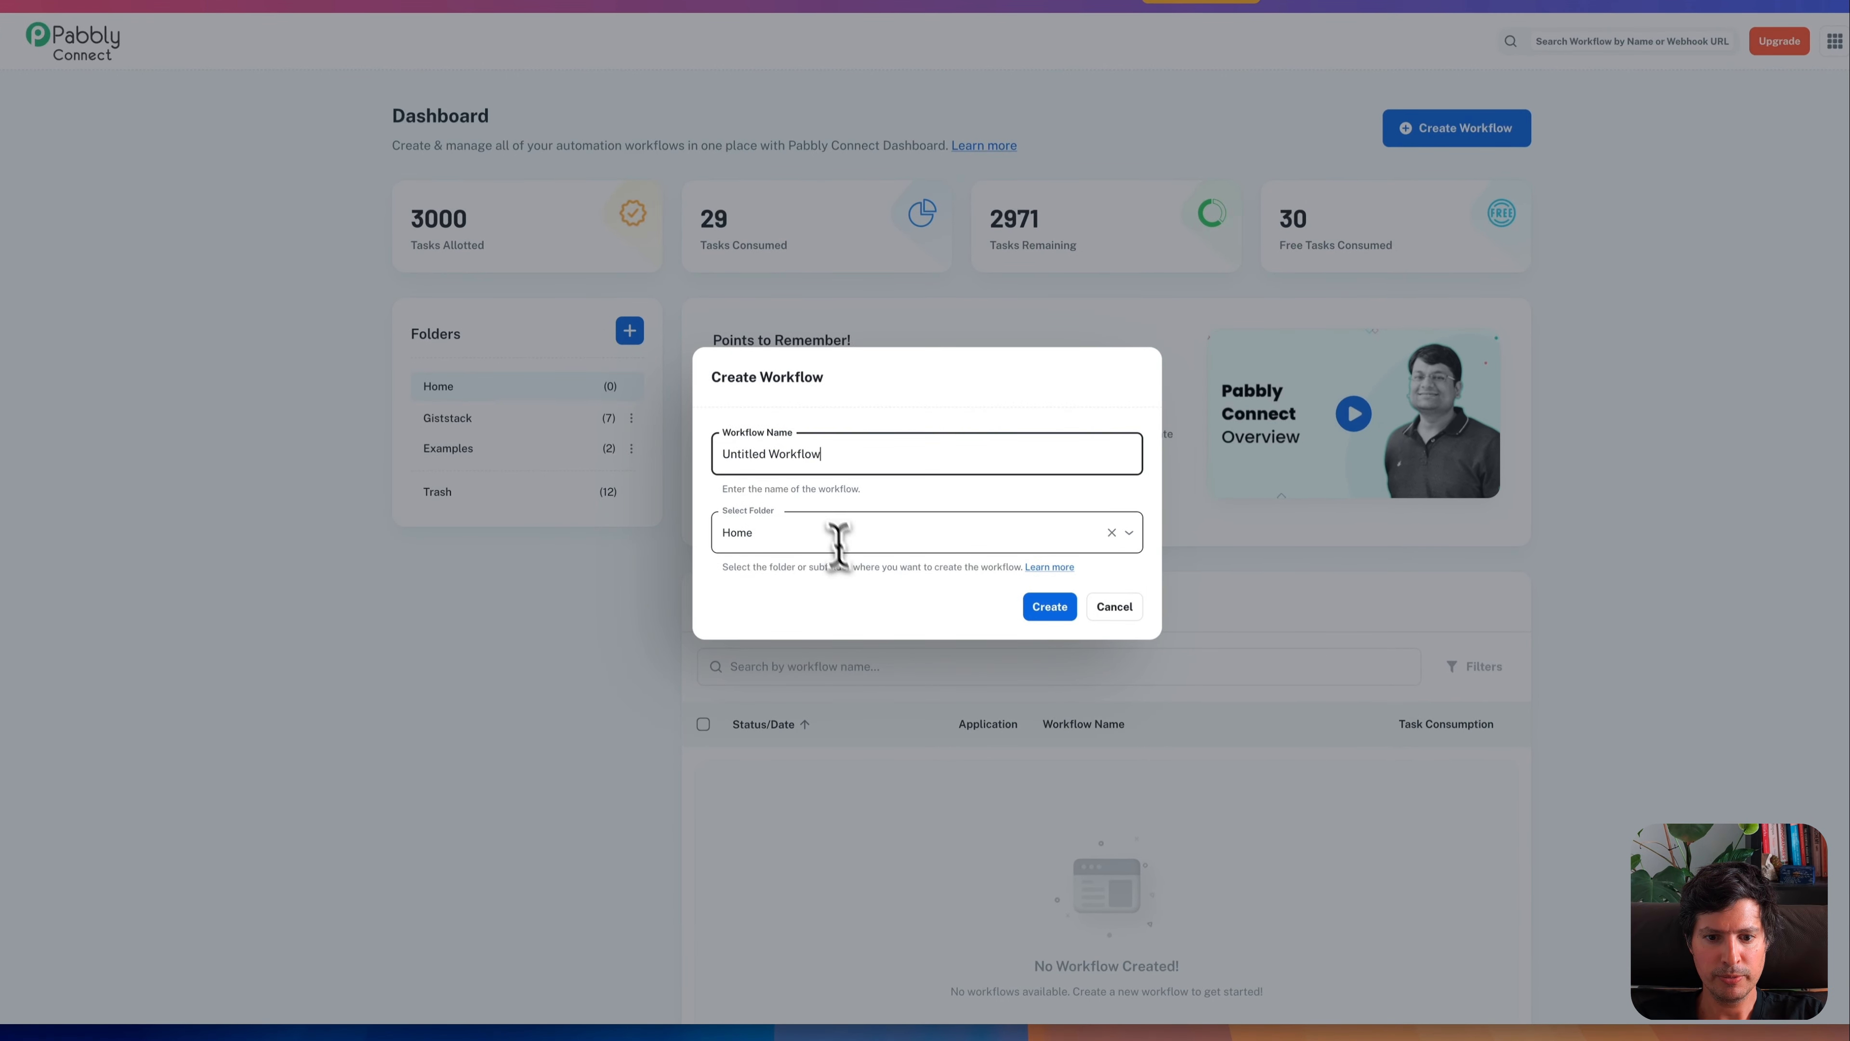
click(805, 539)
click(757, 629)
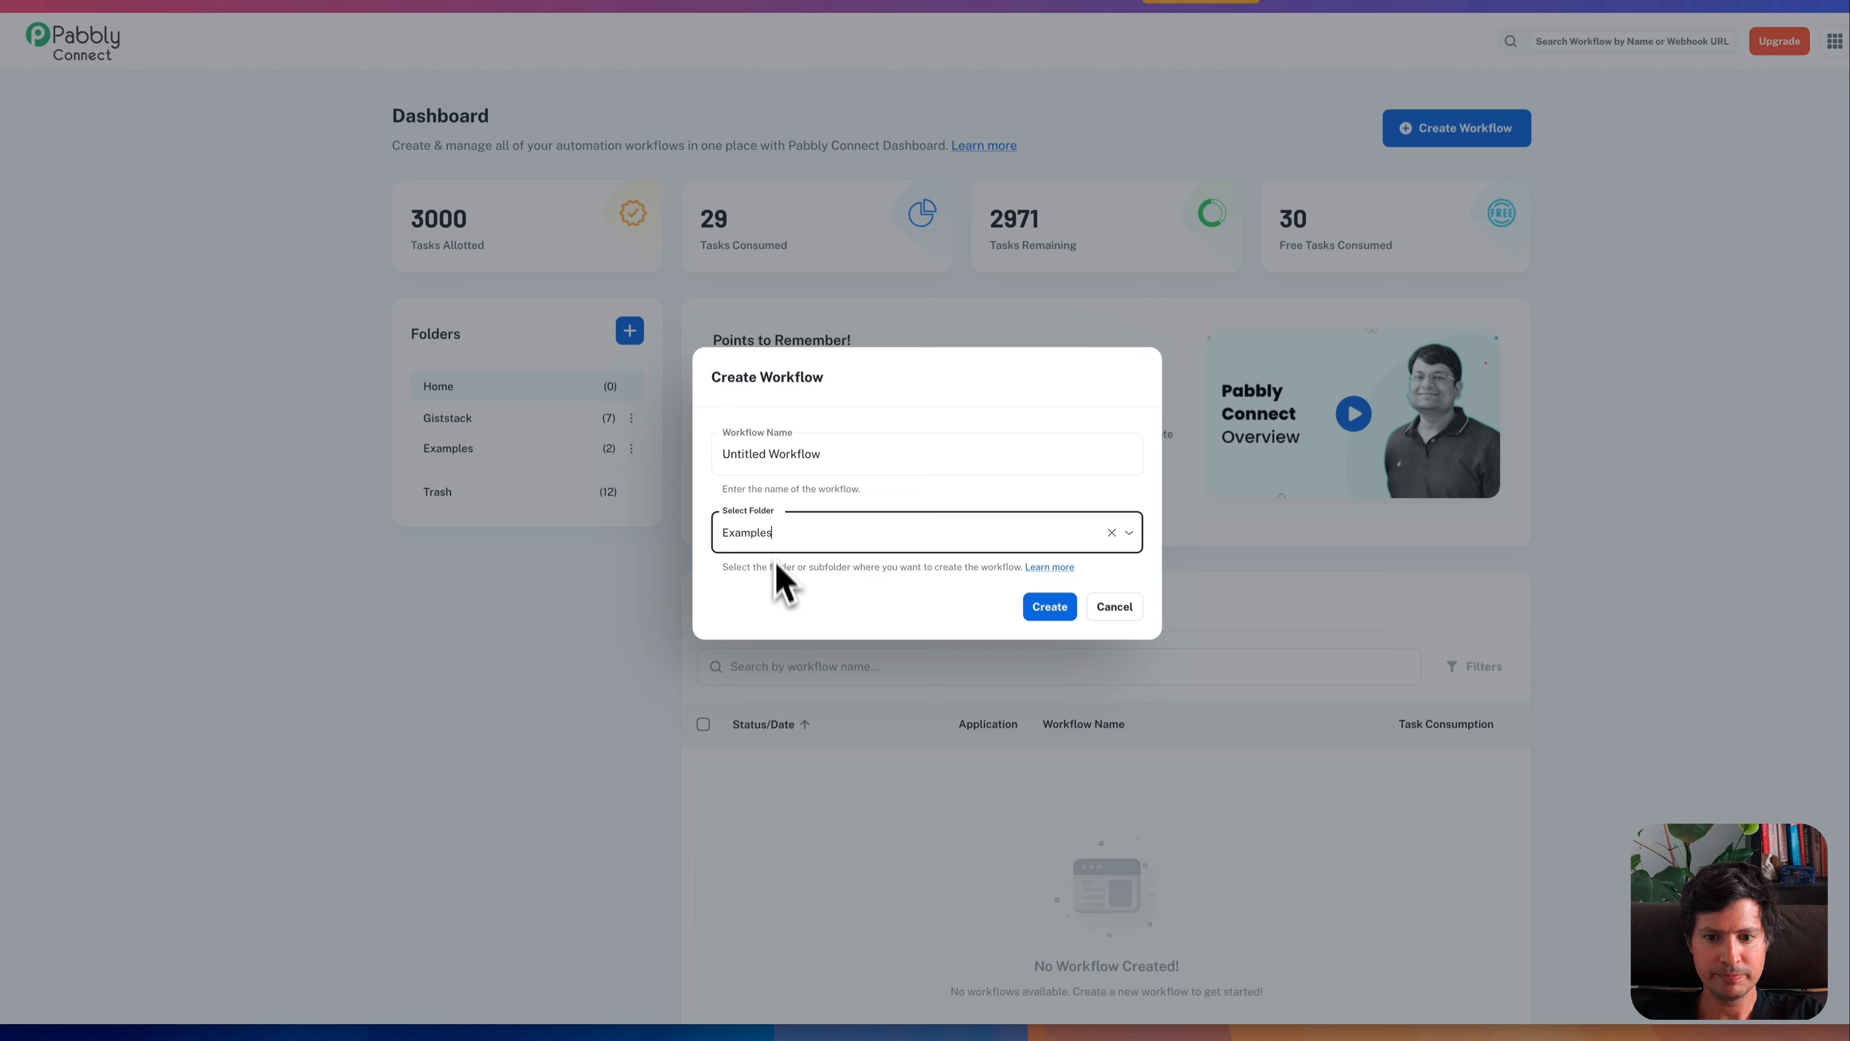
click(825, 457)
click(1051, 608)
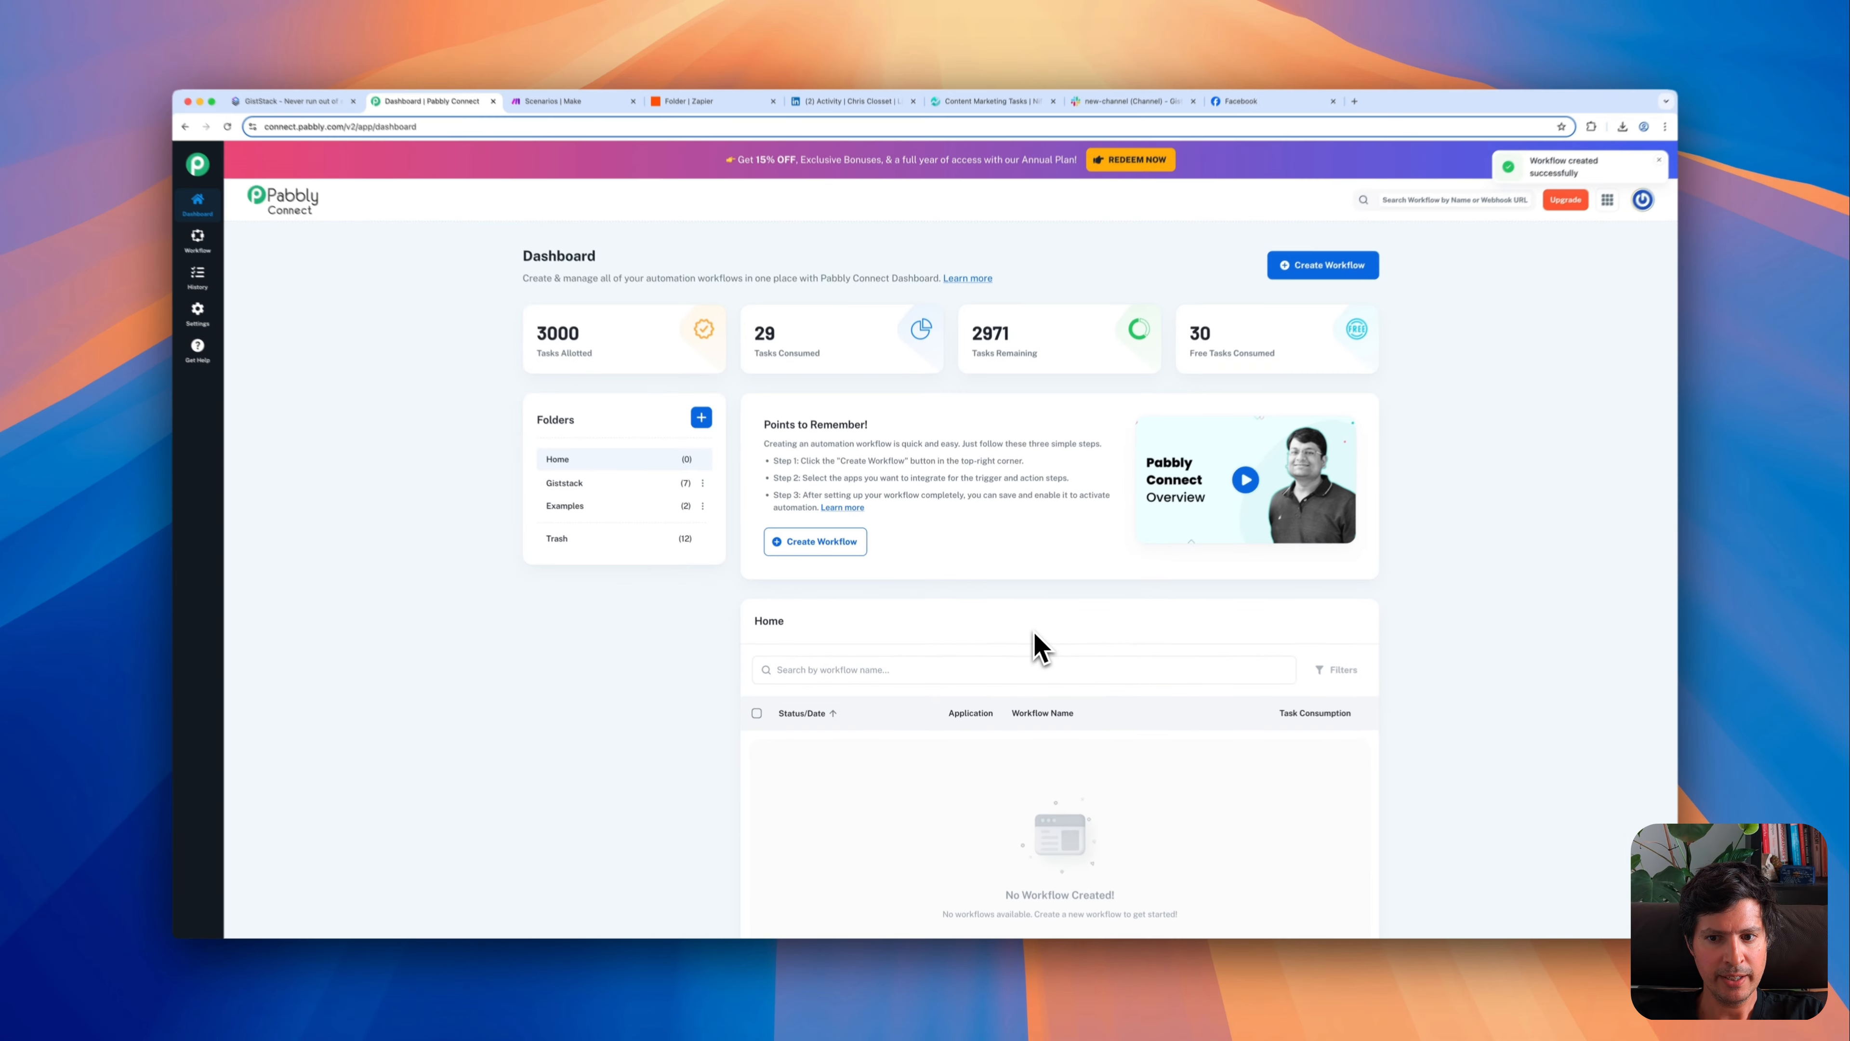
- Add a Webhook by Pabbly trigger with the Catch Webhook (Preferred) event, connect it, and copy its webhook URL
click(931, 521)
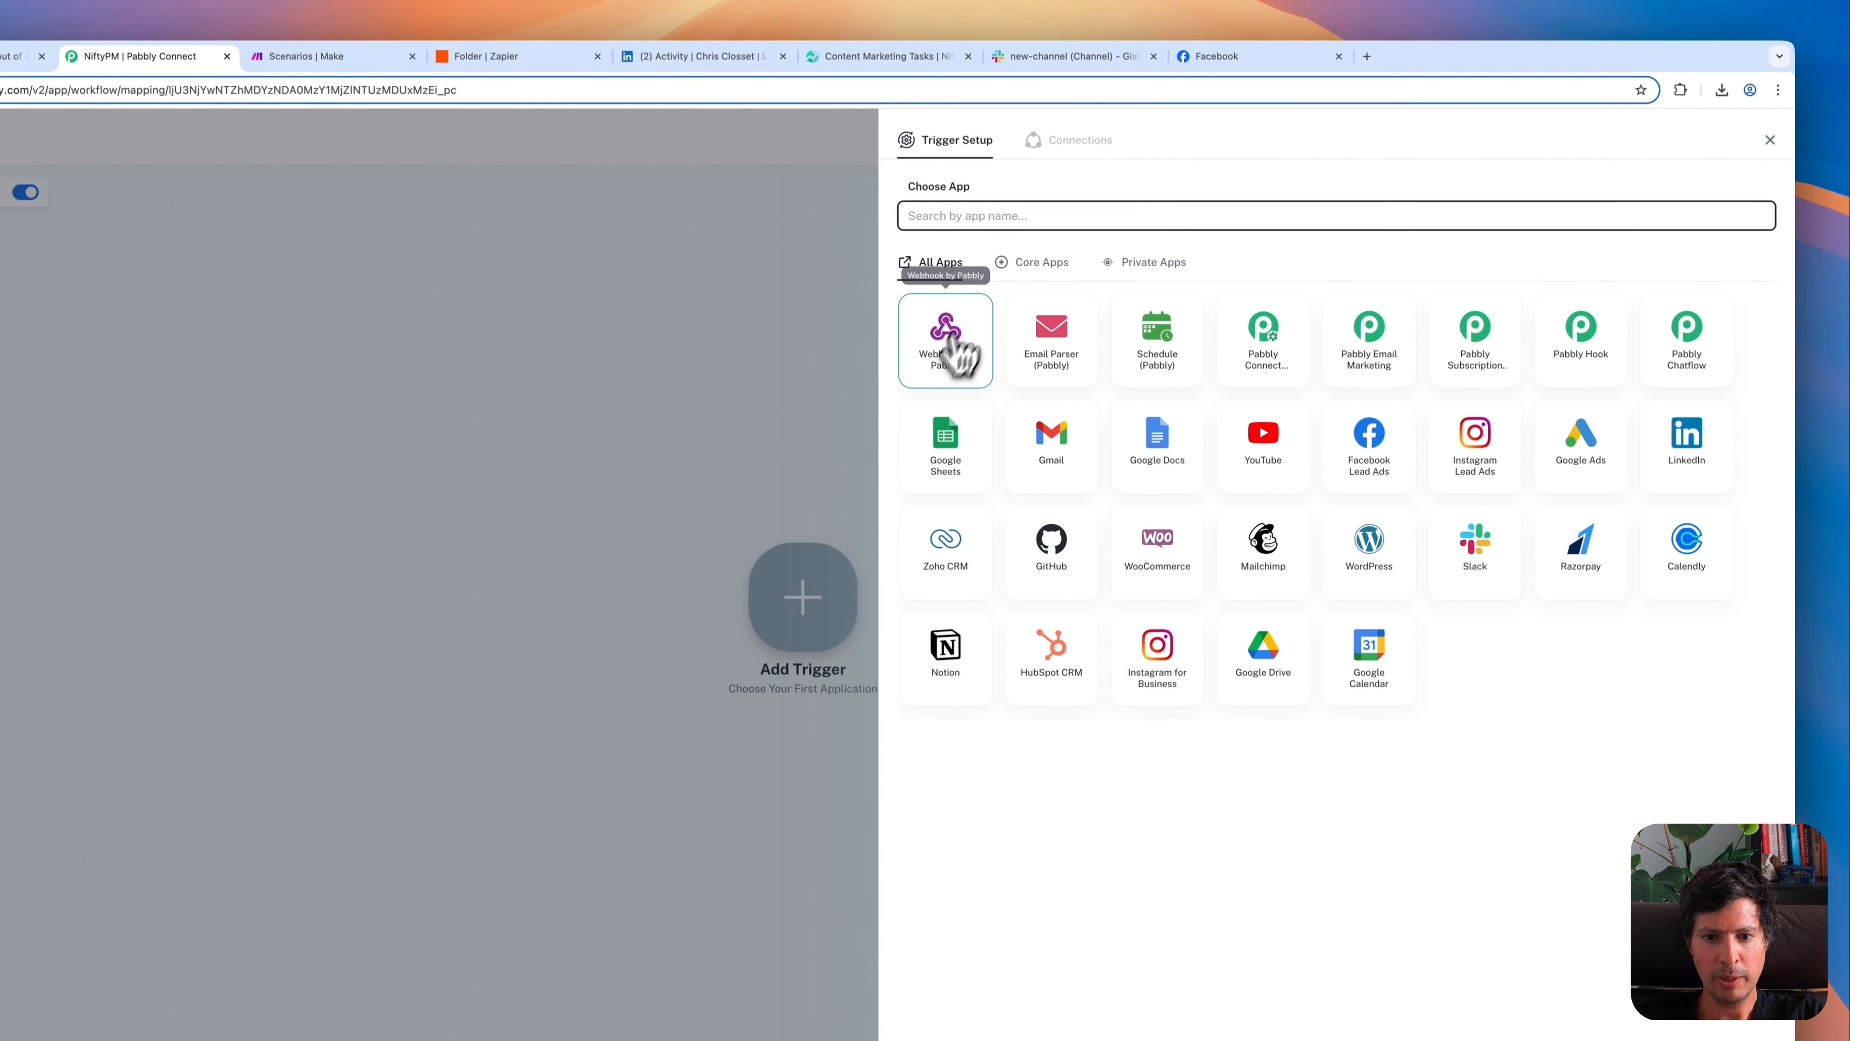
click(961, 341)
click(959, 290)
click(1012, 328)
click(934, 335)
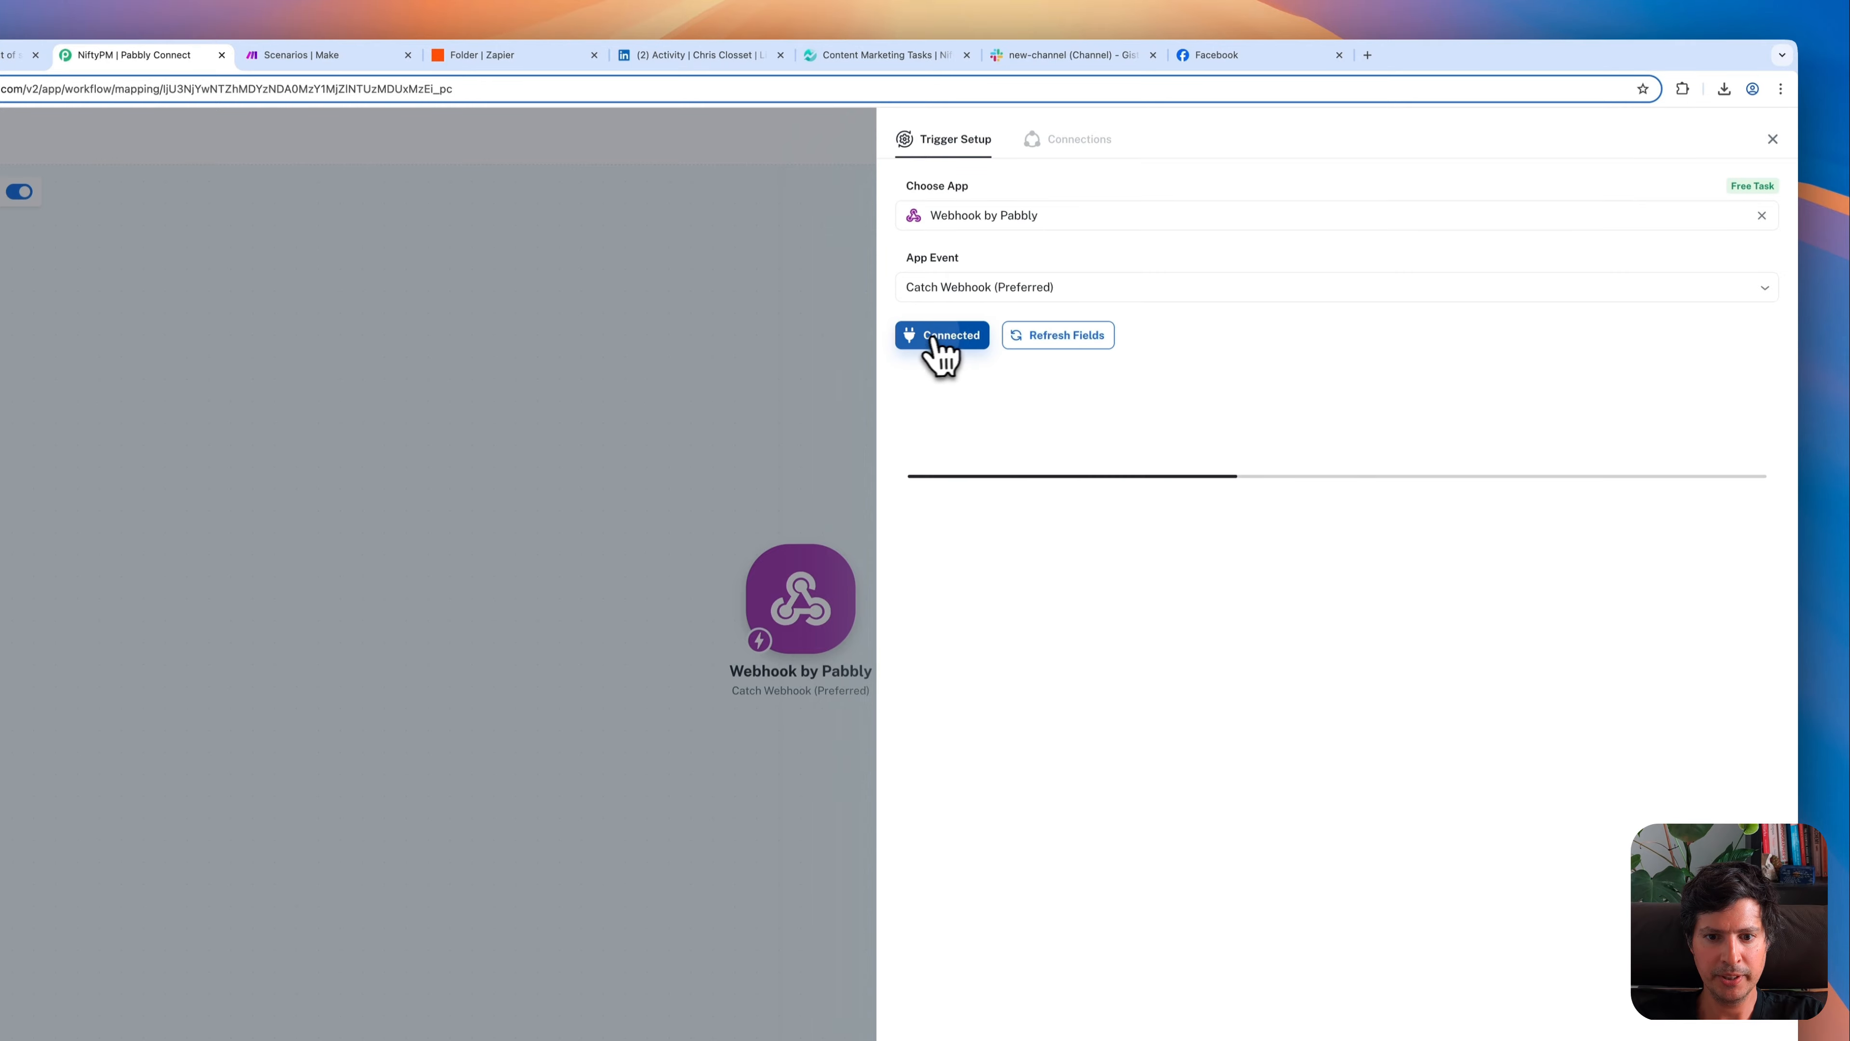
click(1761, 407)
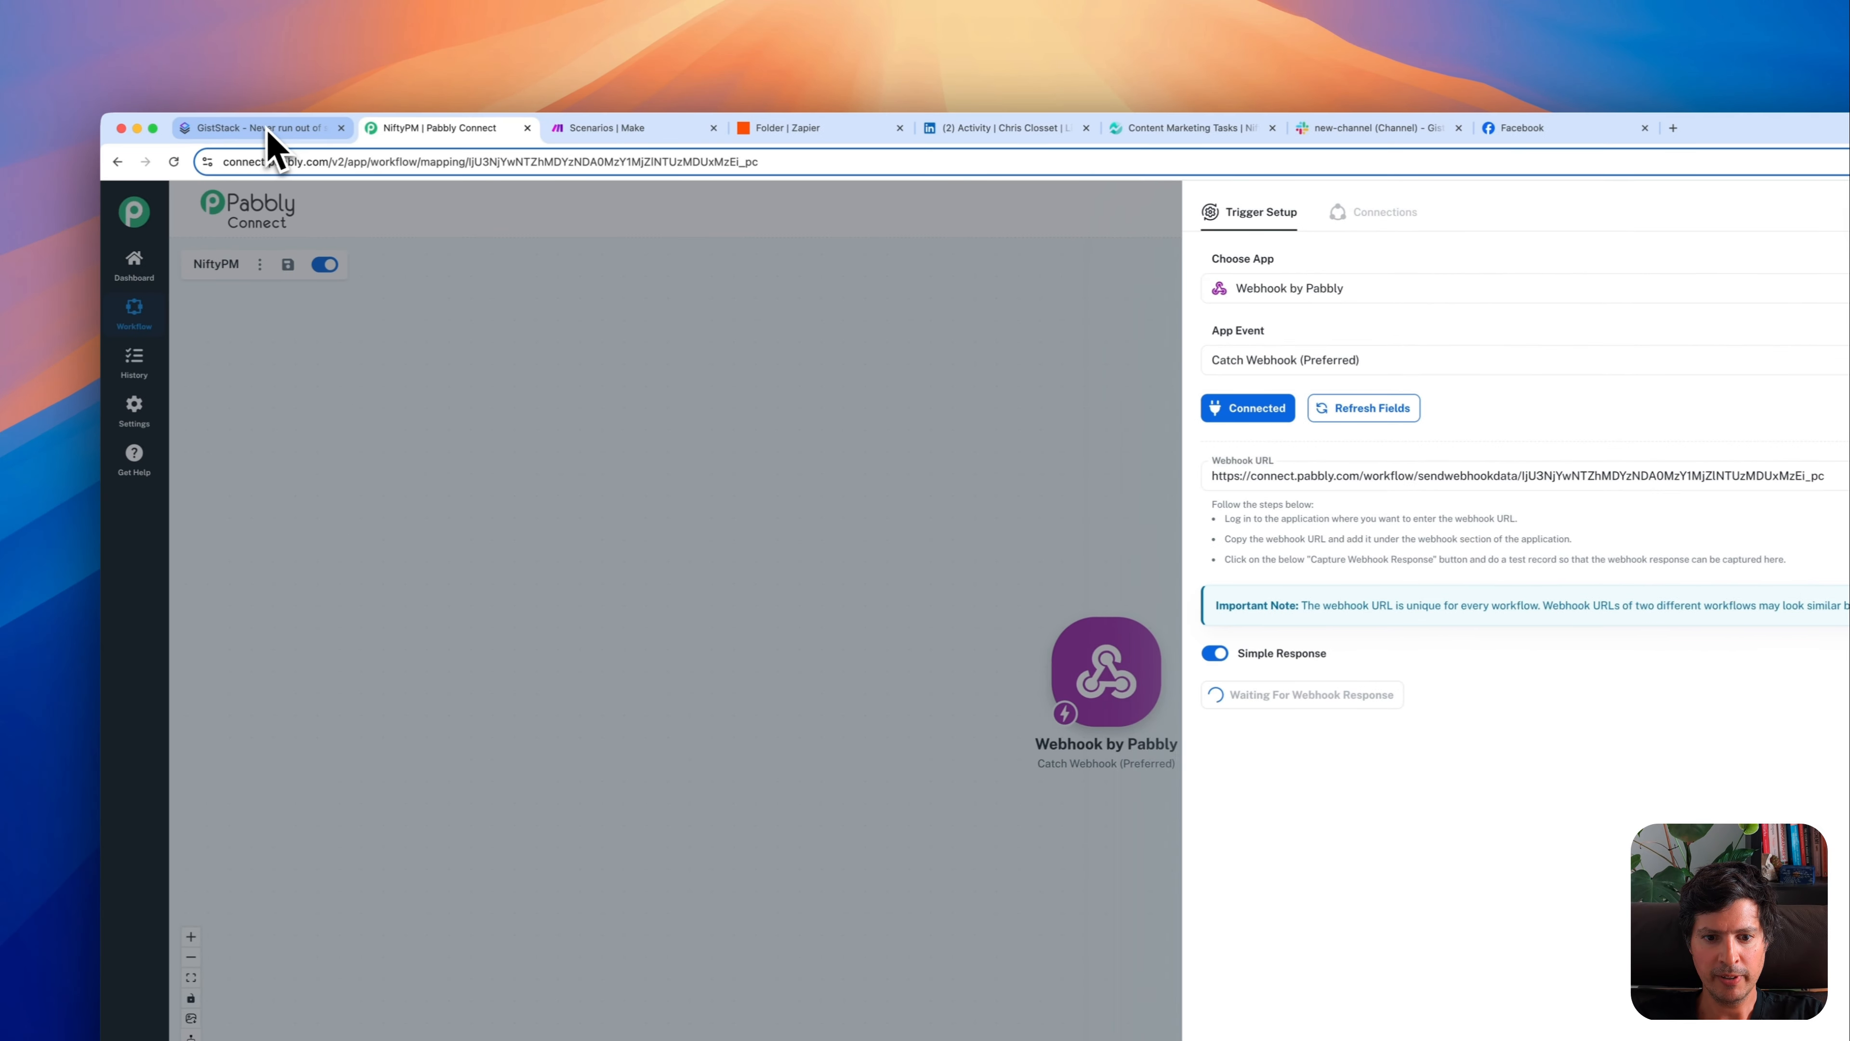
- Paste the copied URL into GistStack's new webhook, enable all content types, and send a test request
click(153, 129)
click(644, 739)
key(super+v)
scroll(644, 747, down, 3)
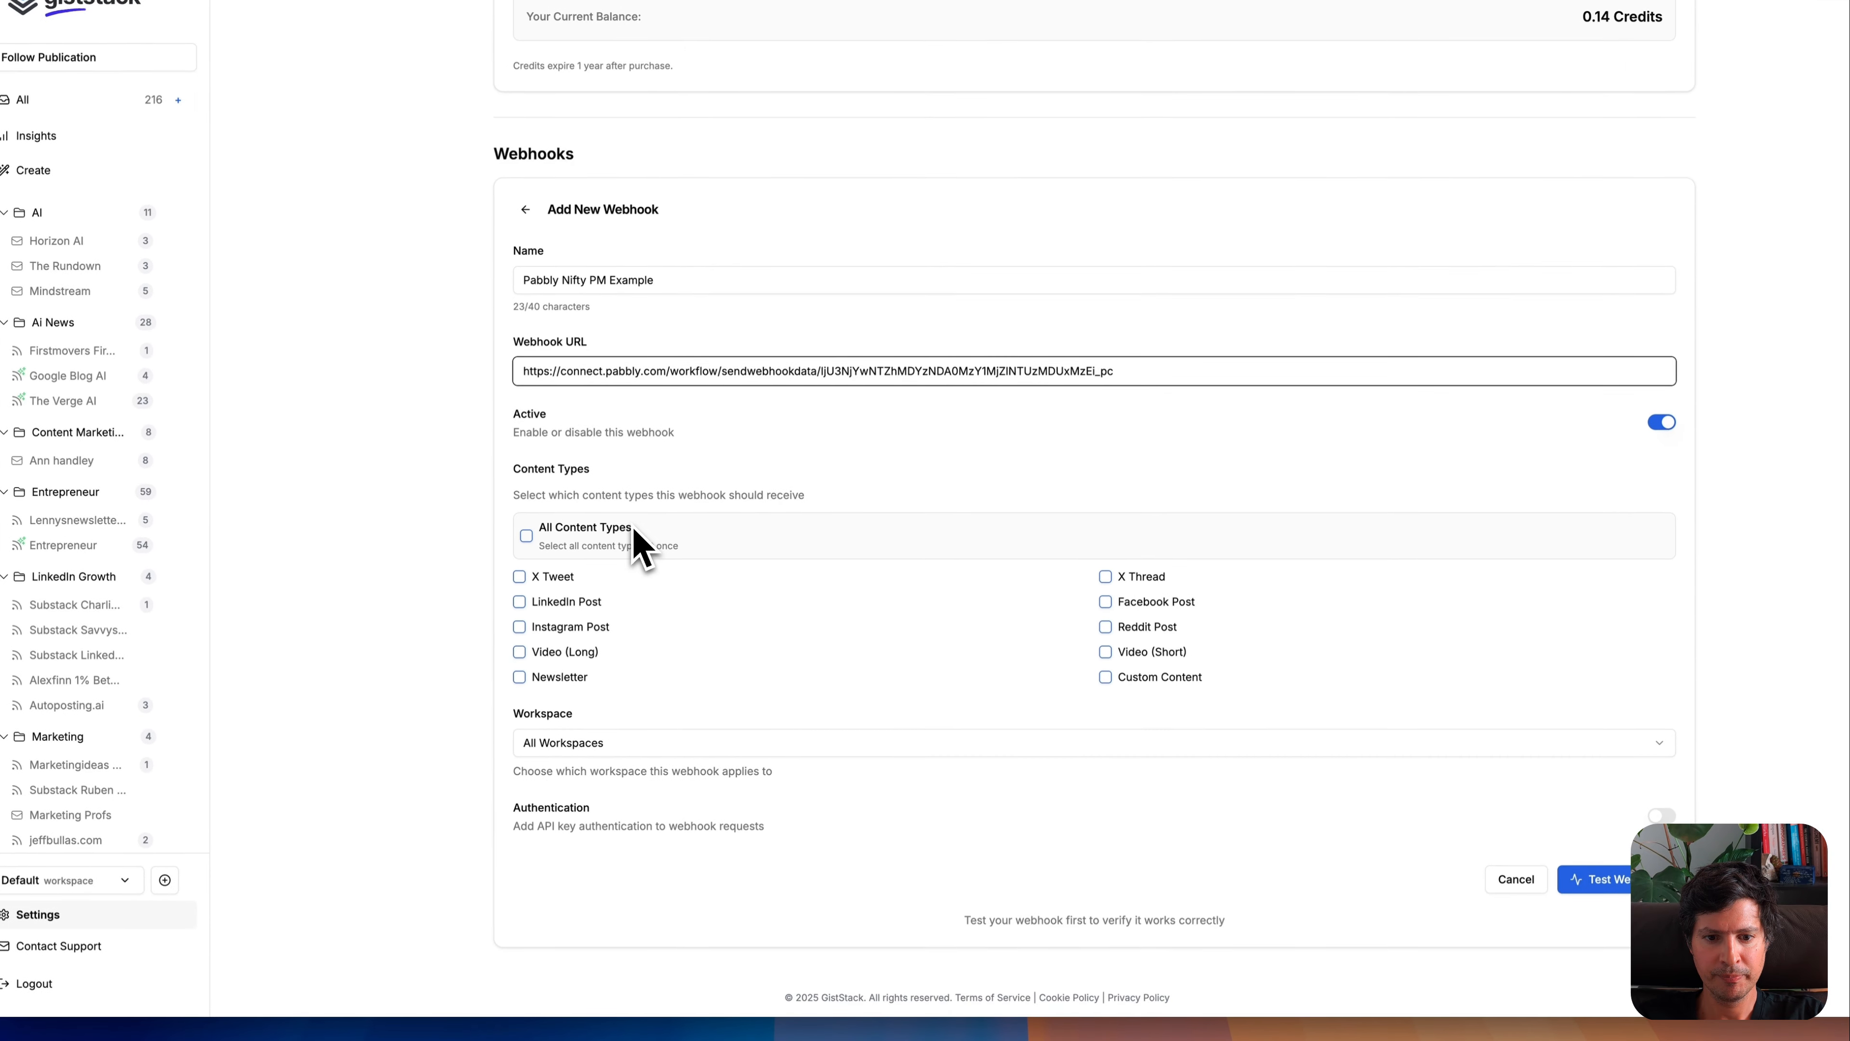
click(562, 546)
click(1599, 878)
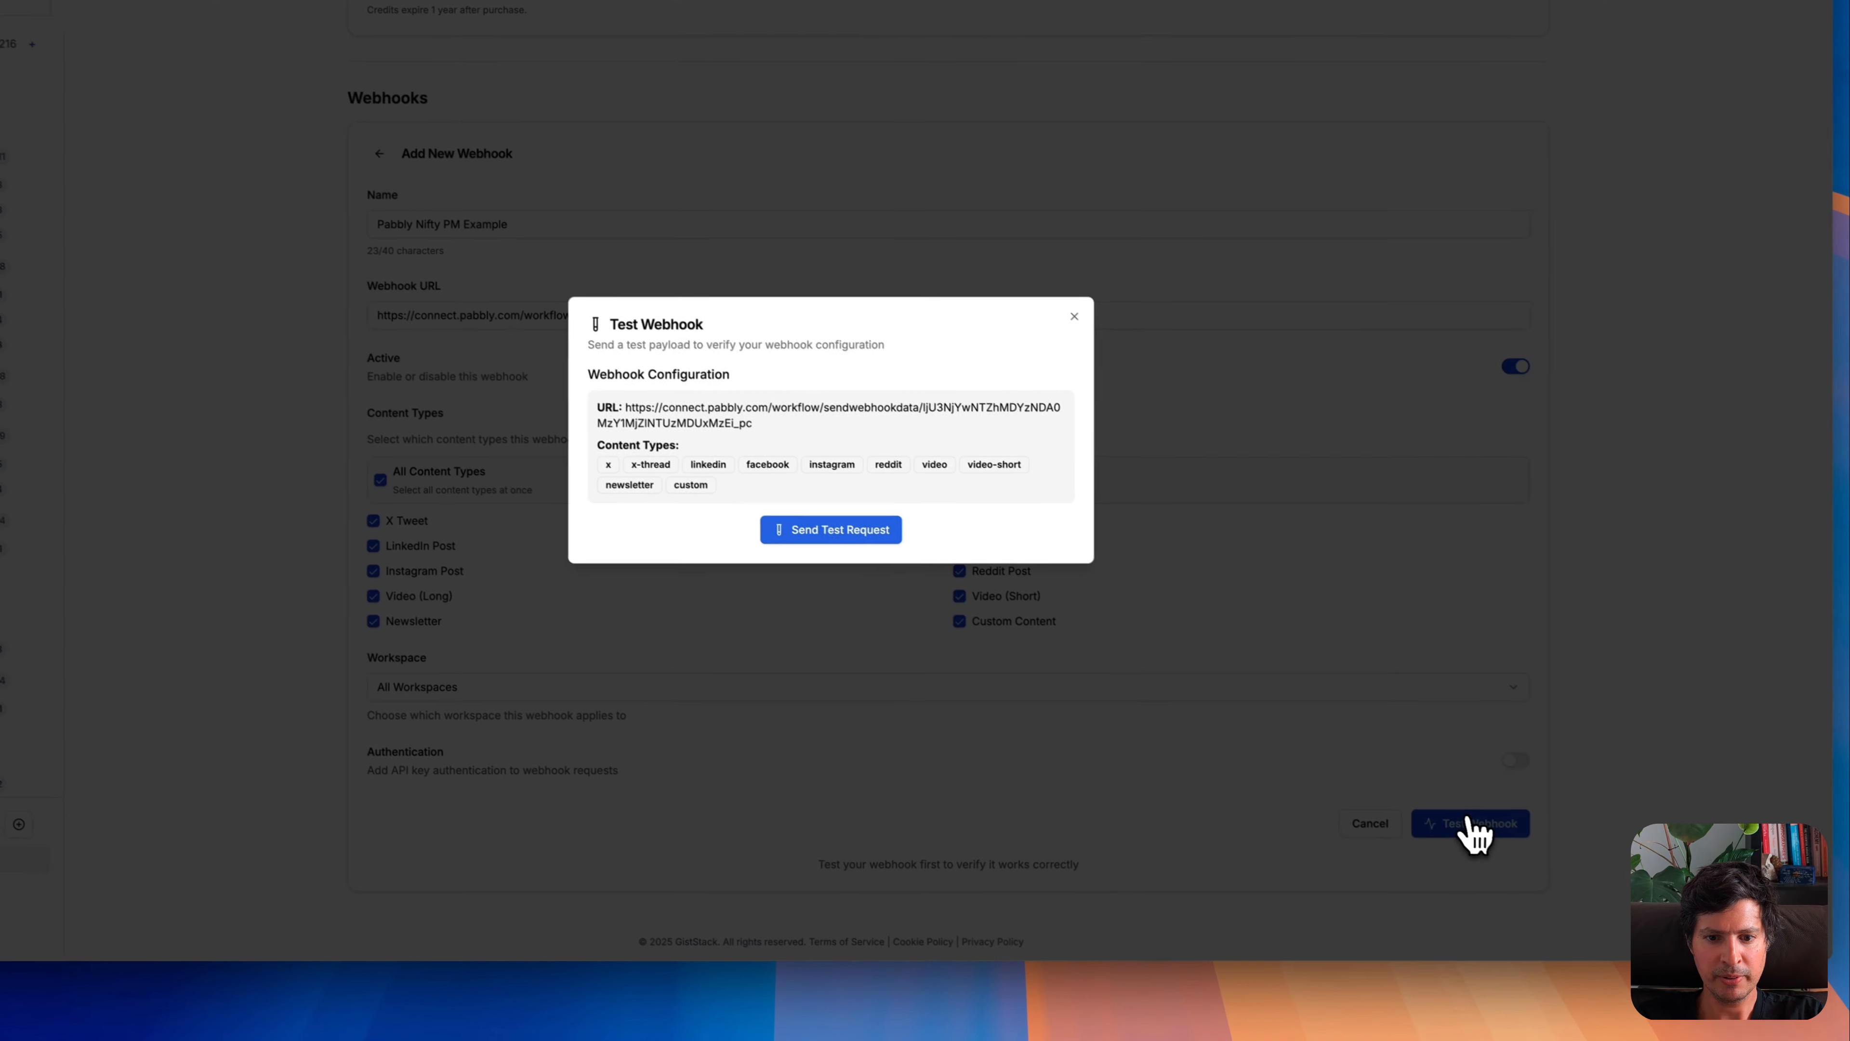
click(976, 515)
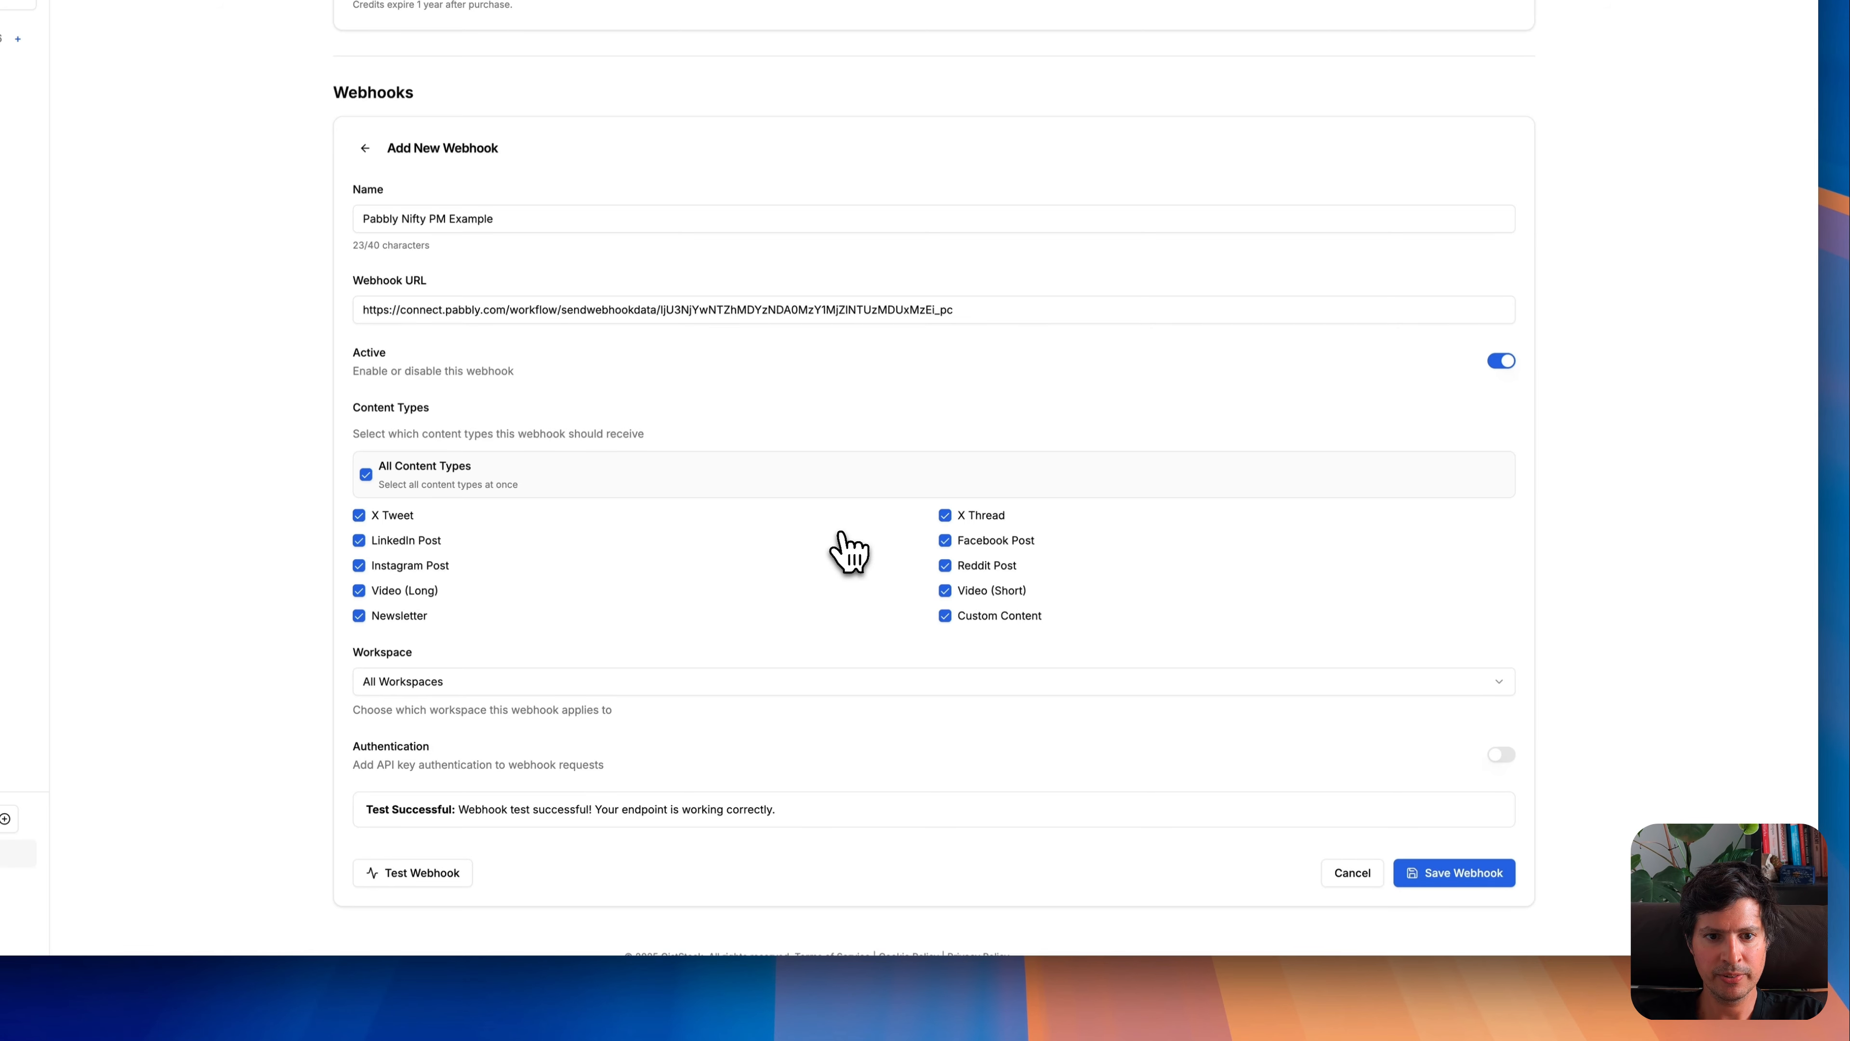
- In the NiftyPM workflow, add a Nifty PM action with the Create Task event
click(431, 114)
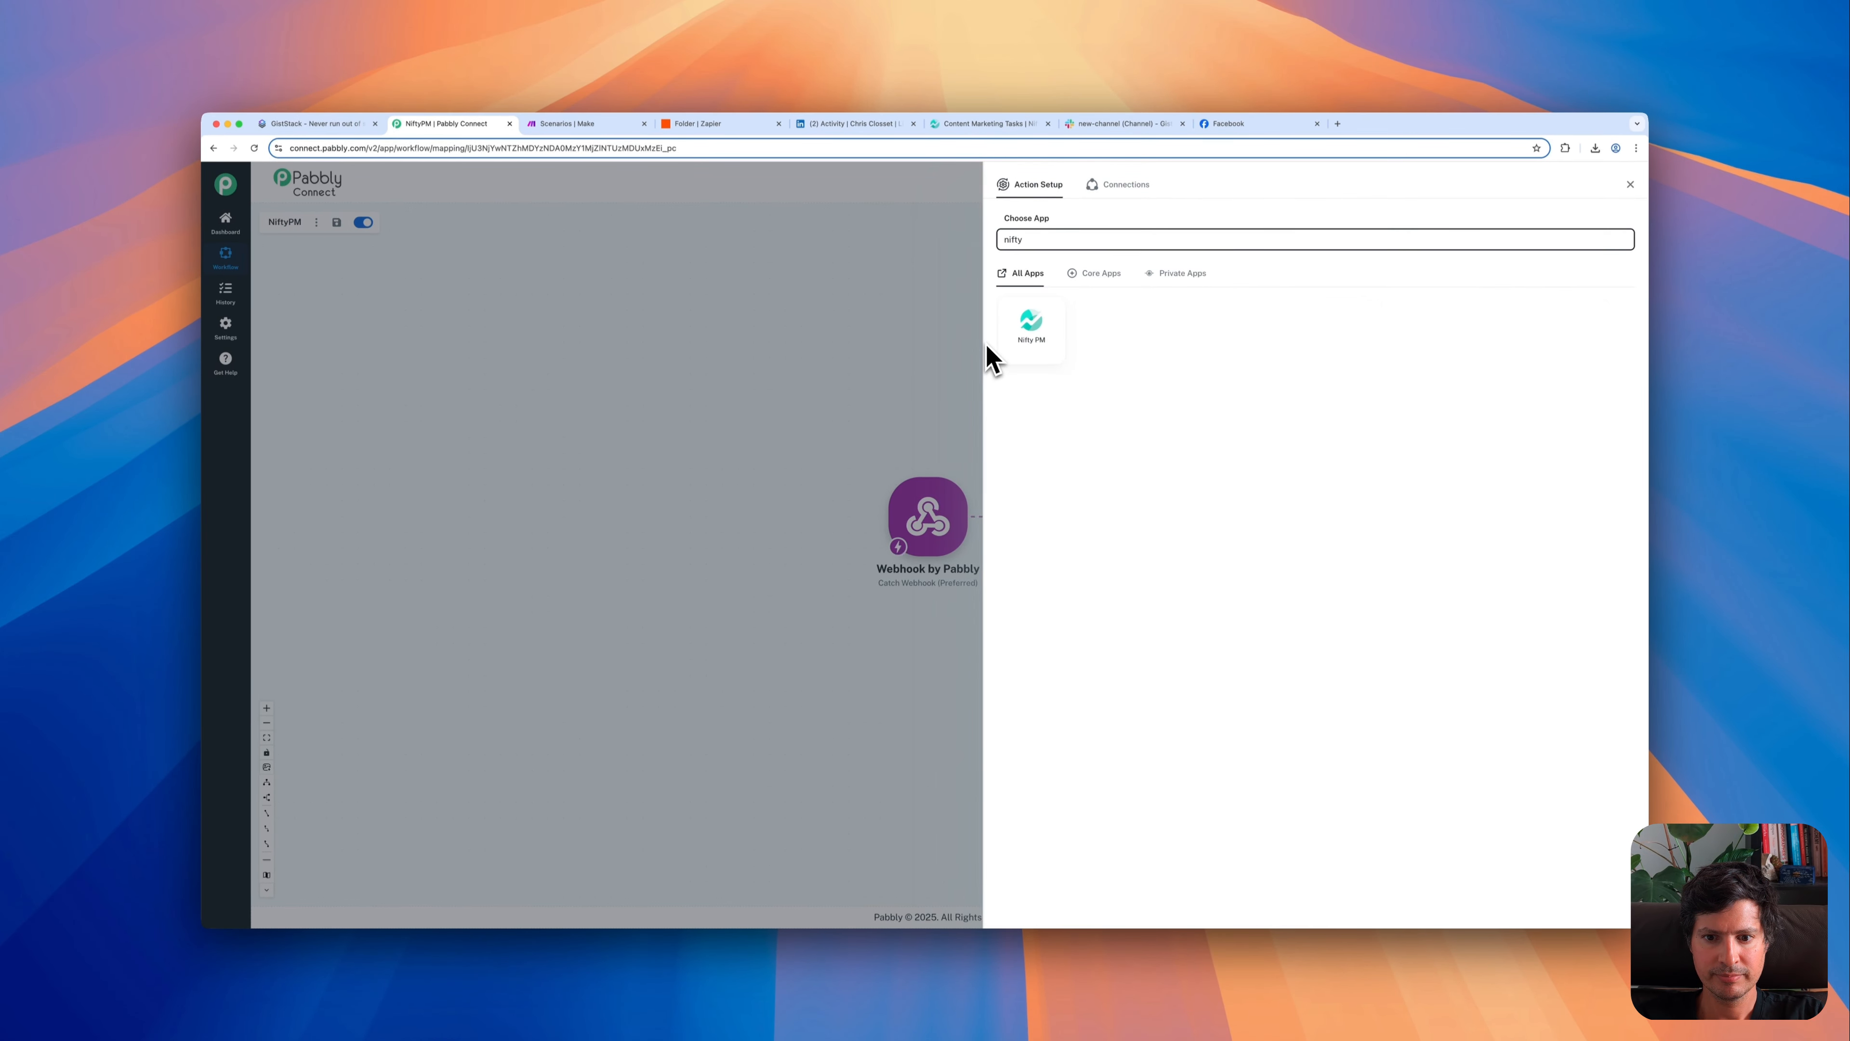
click(1031, 332)
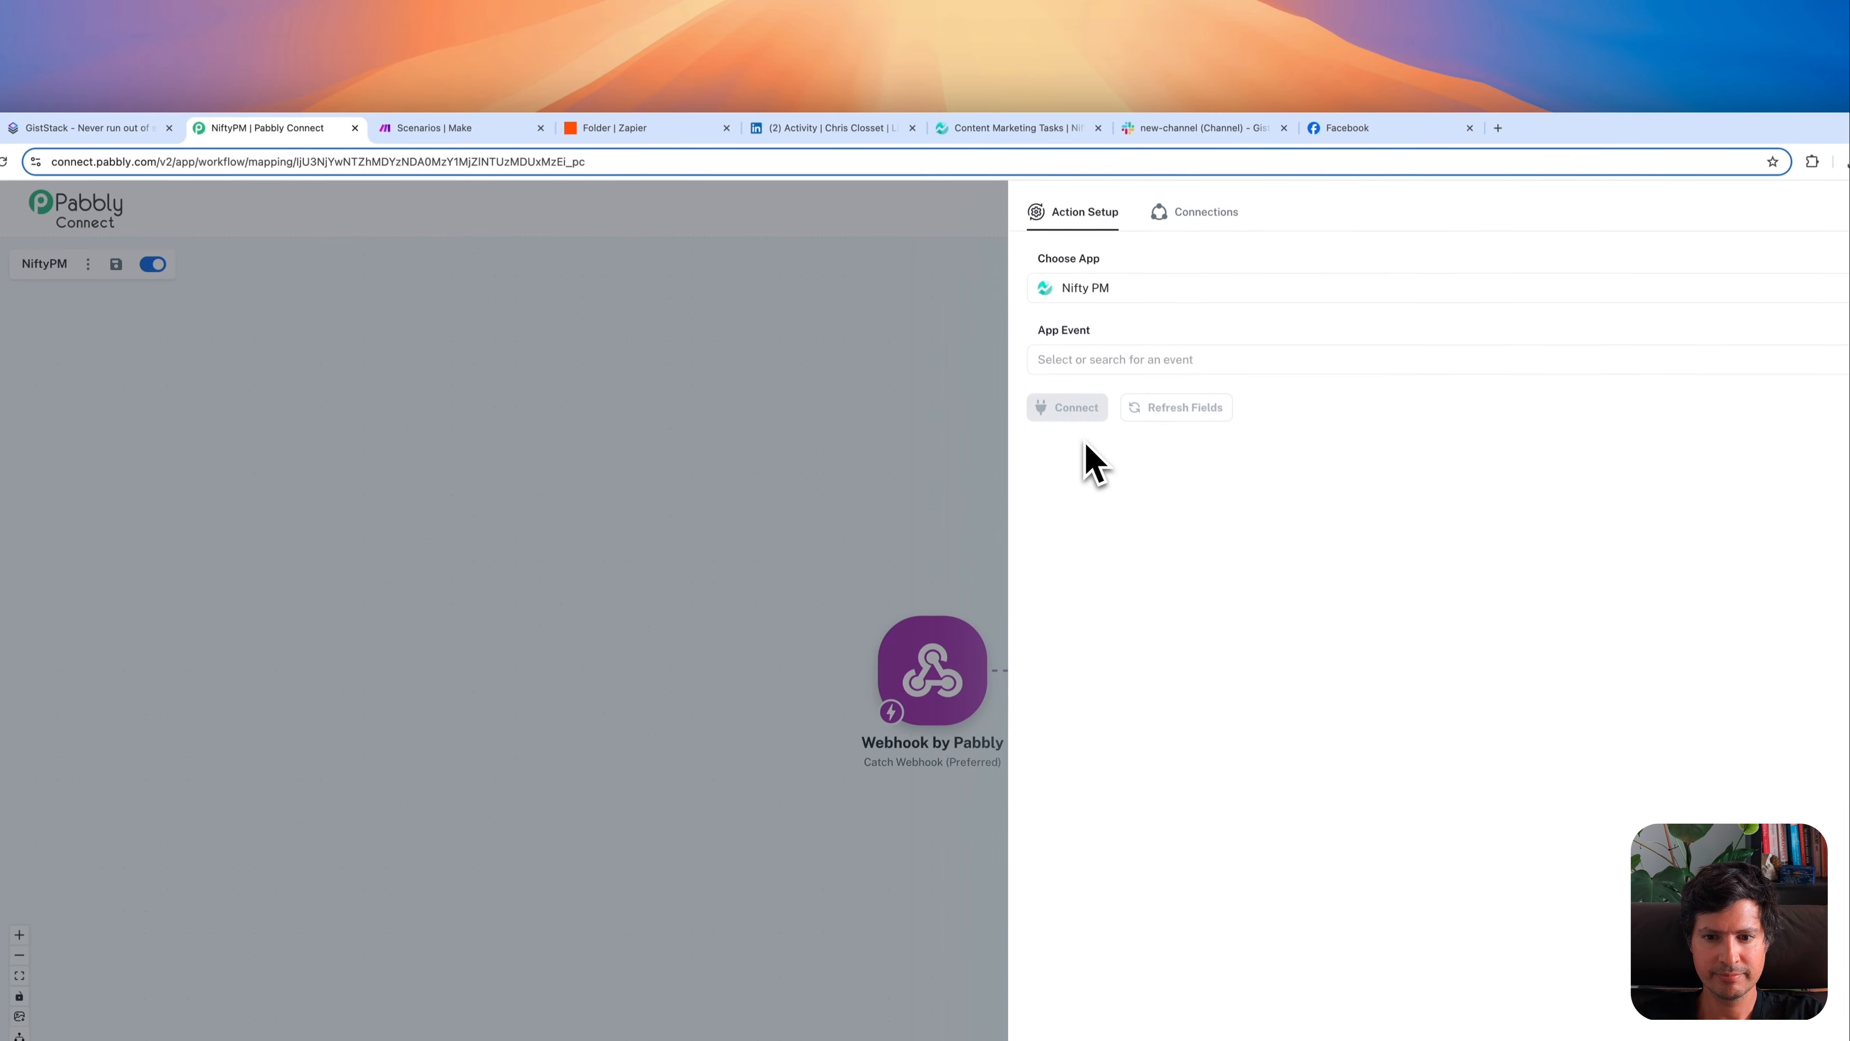
click(1215, 360)
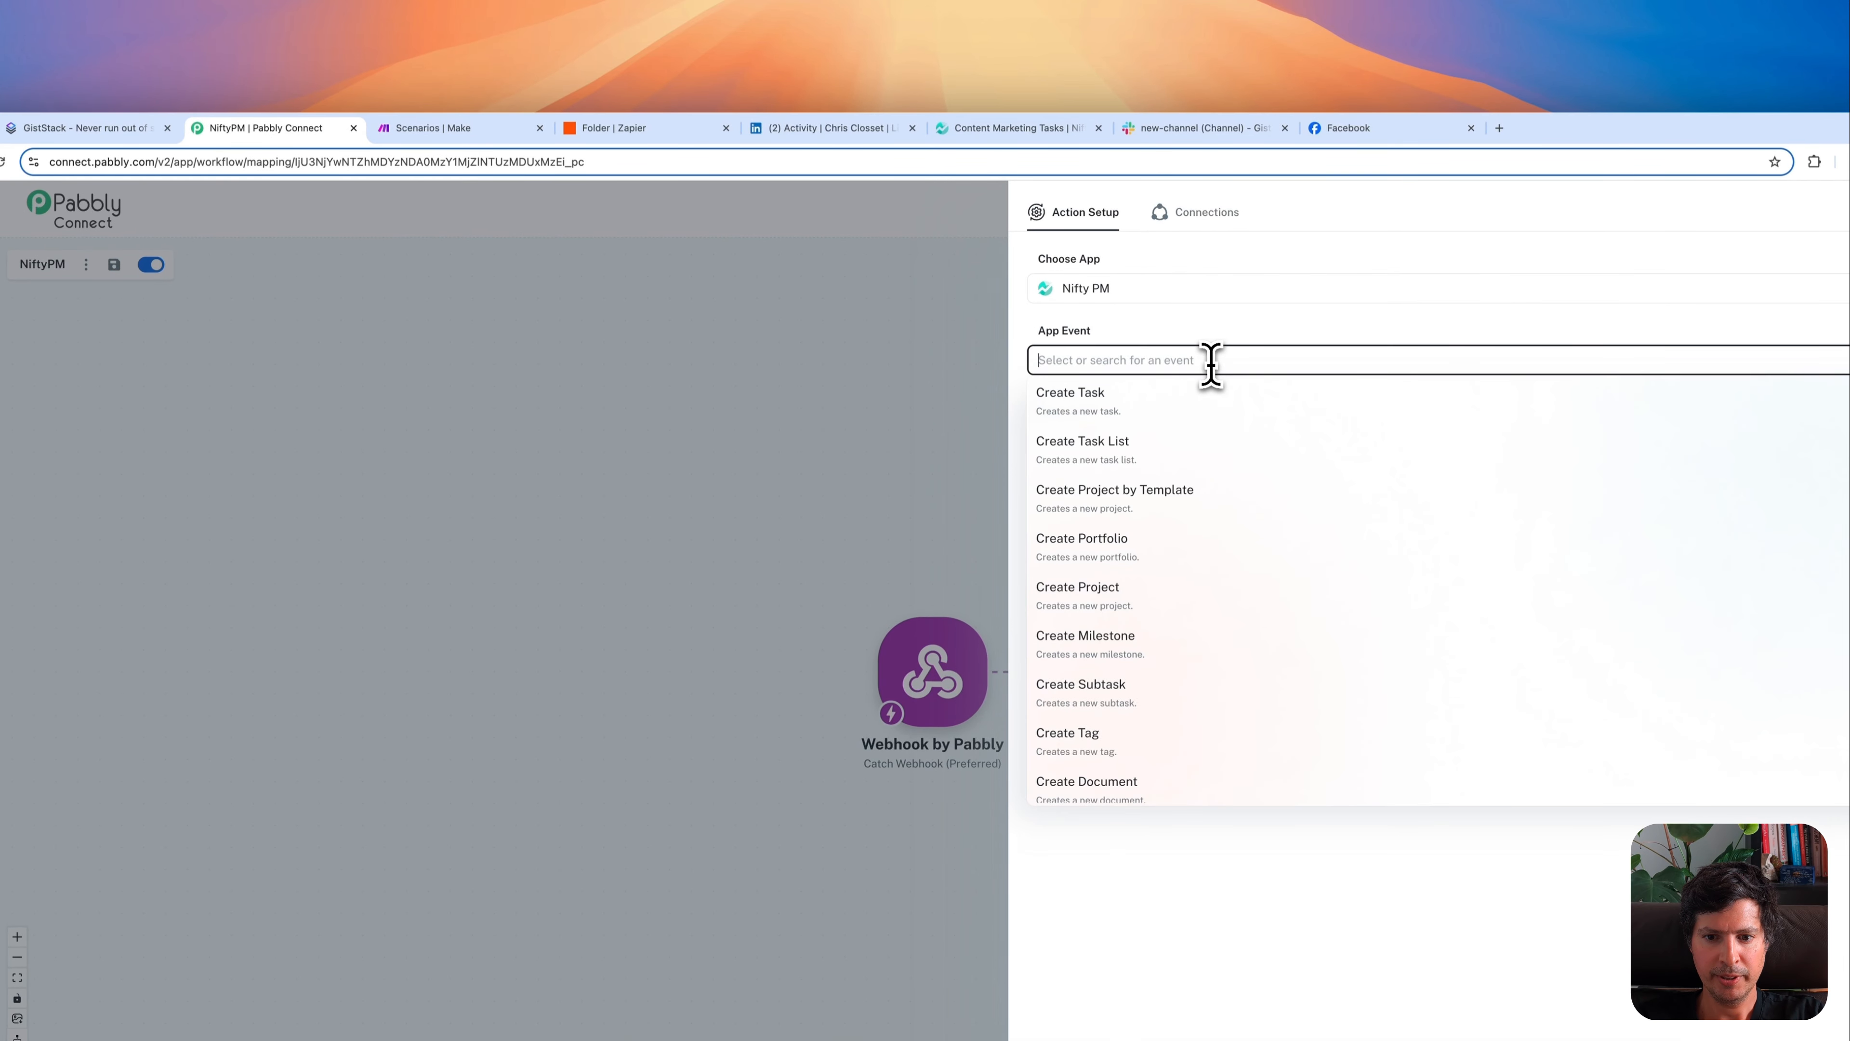
click(1173, 415)
- Connect Nifty PM, map content type to Task Name and text plus image_url to Description, choose Content Marketing and To Do, and save the action
click(1088, 409)
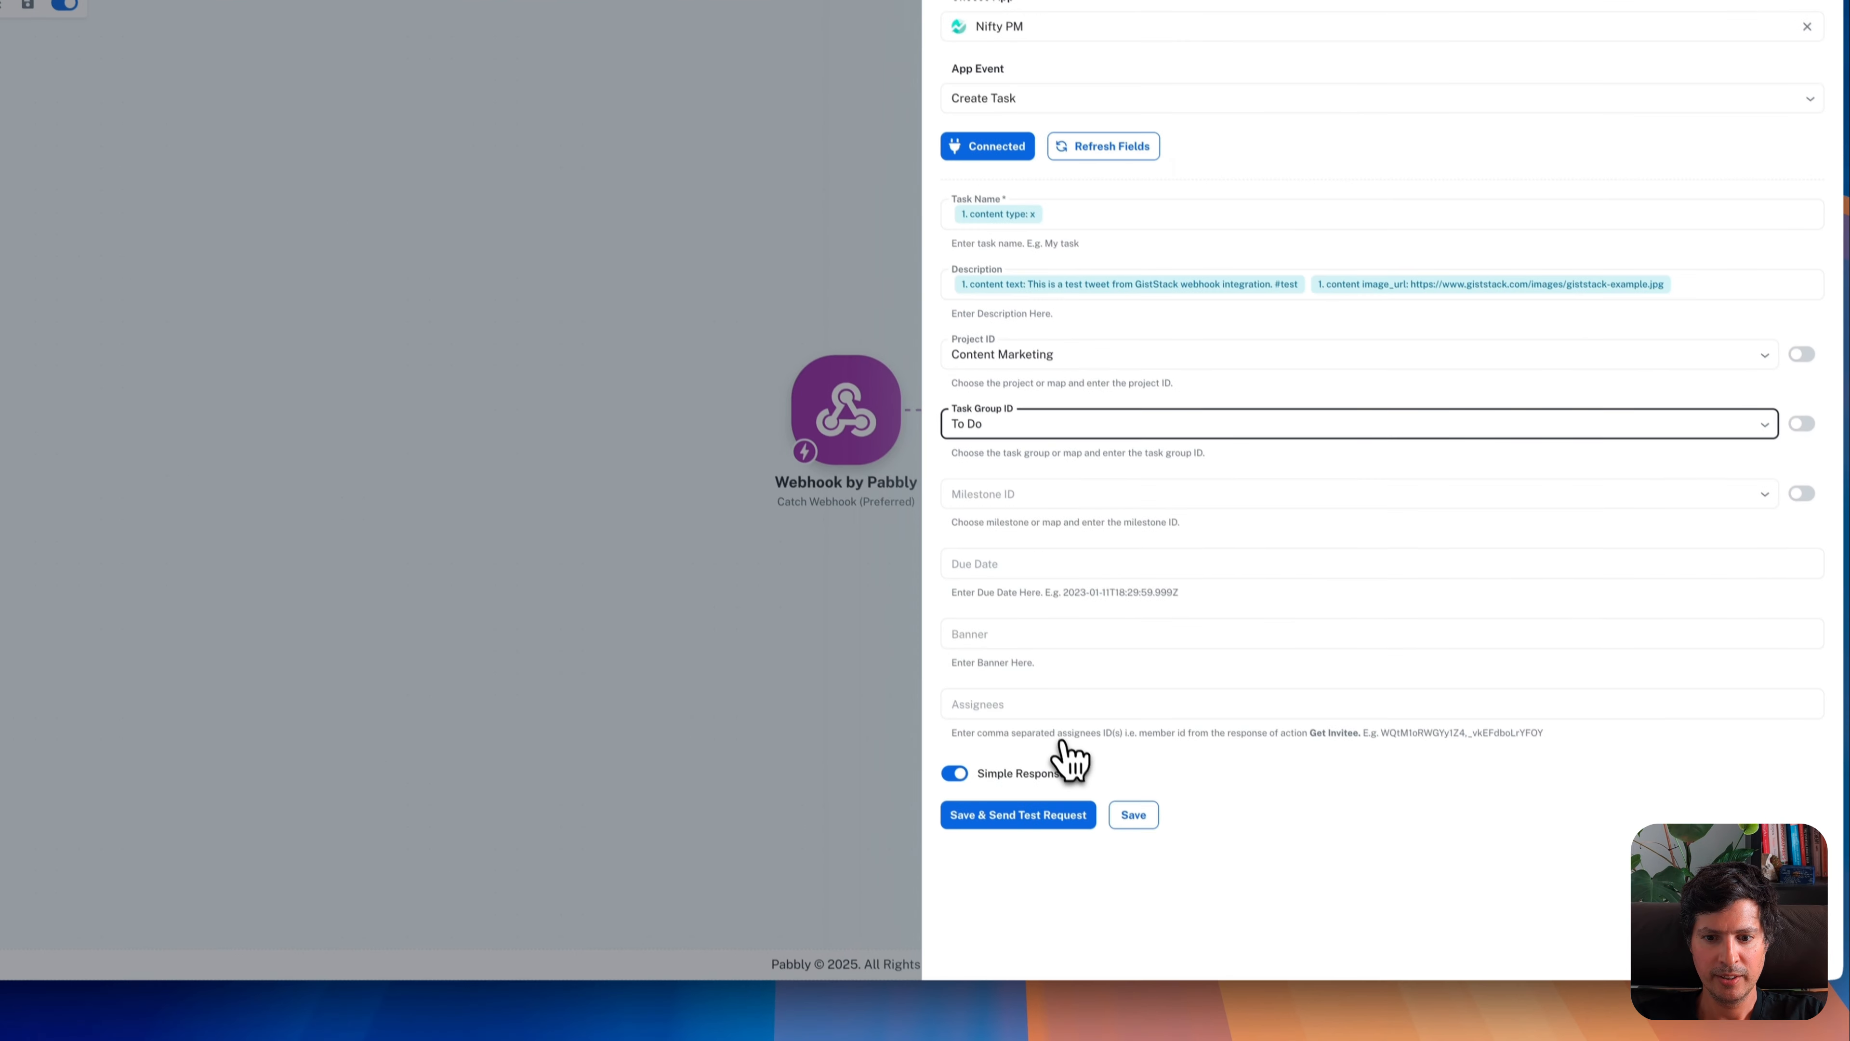
click(1127, 800)
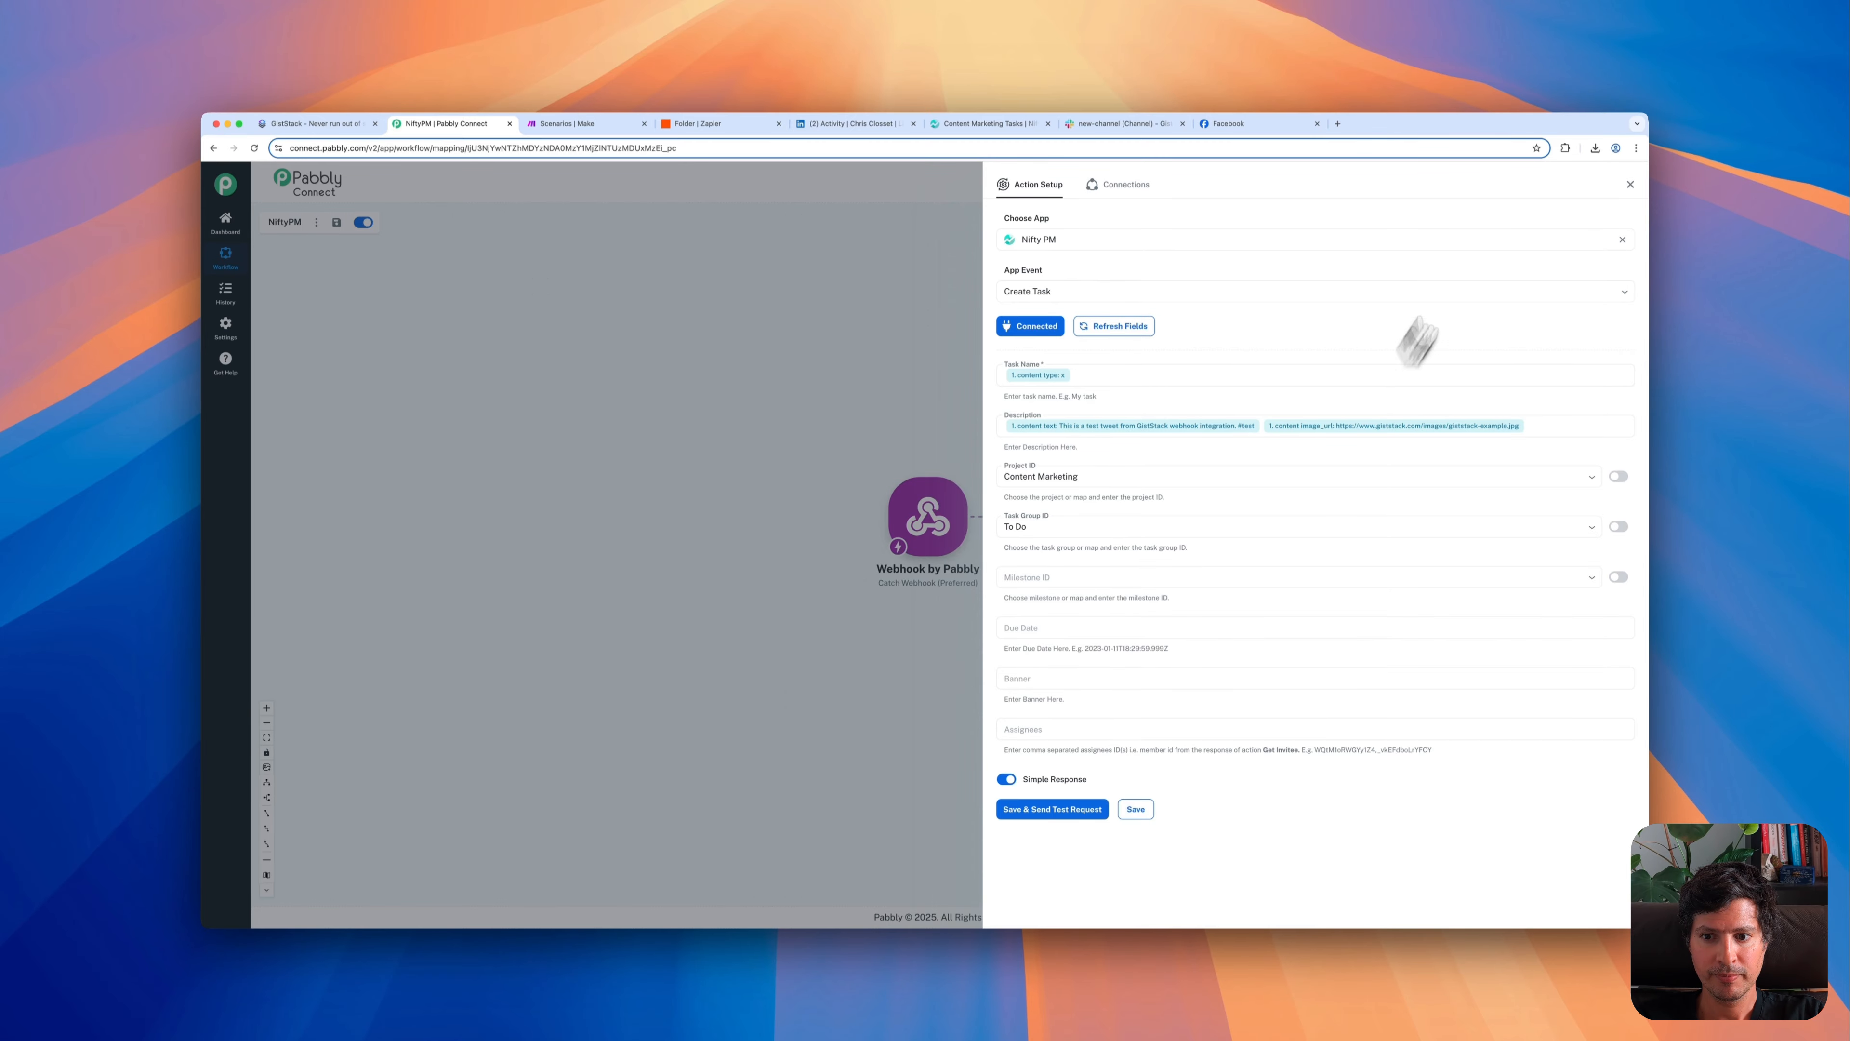
click(1630, 183)
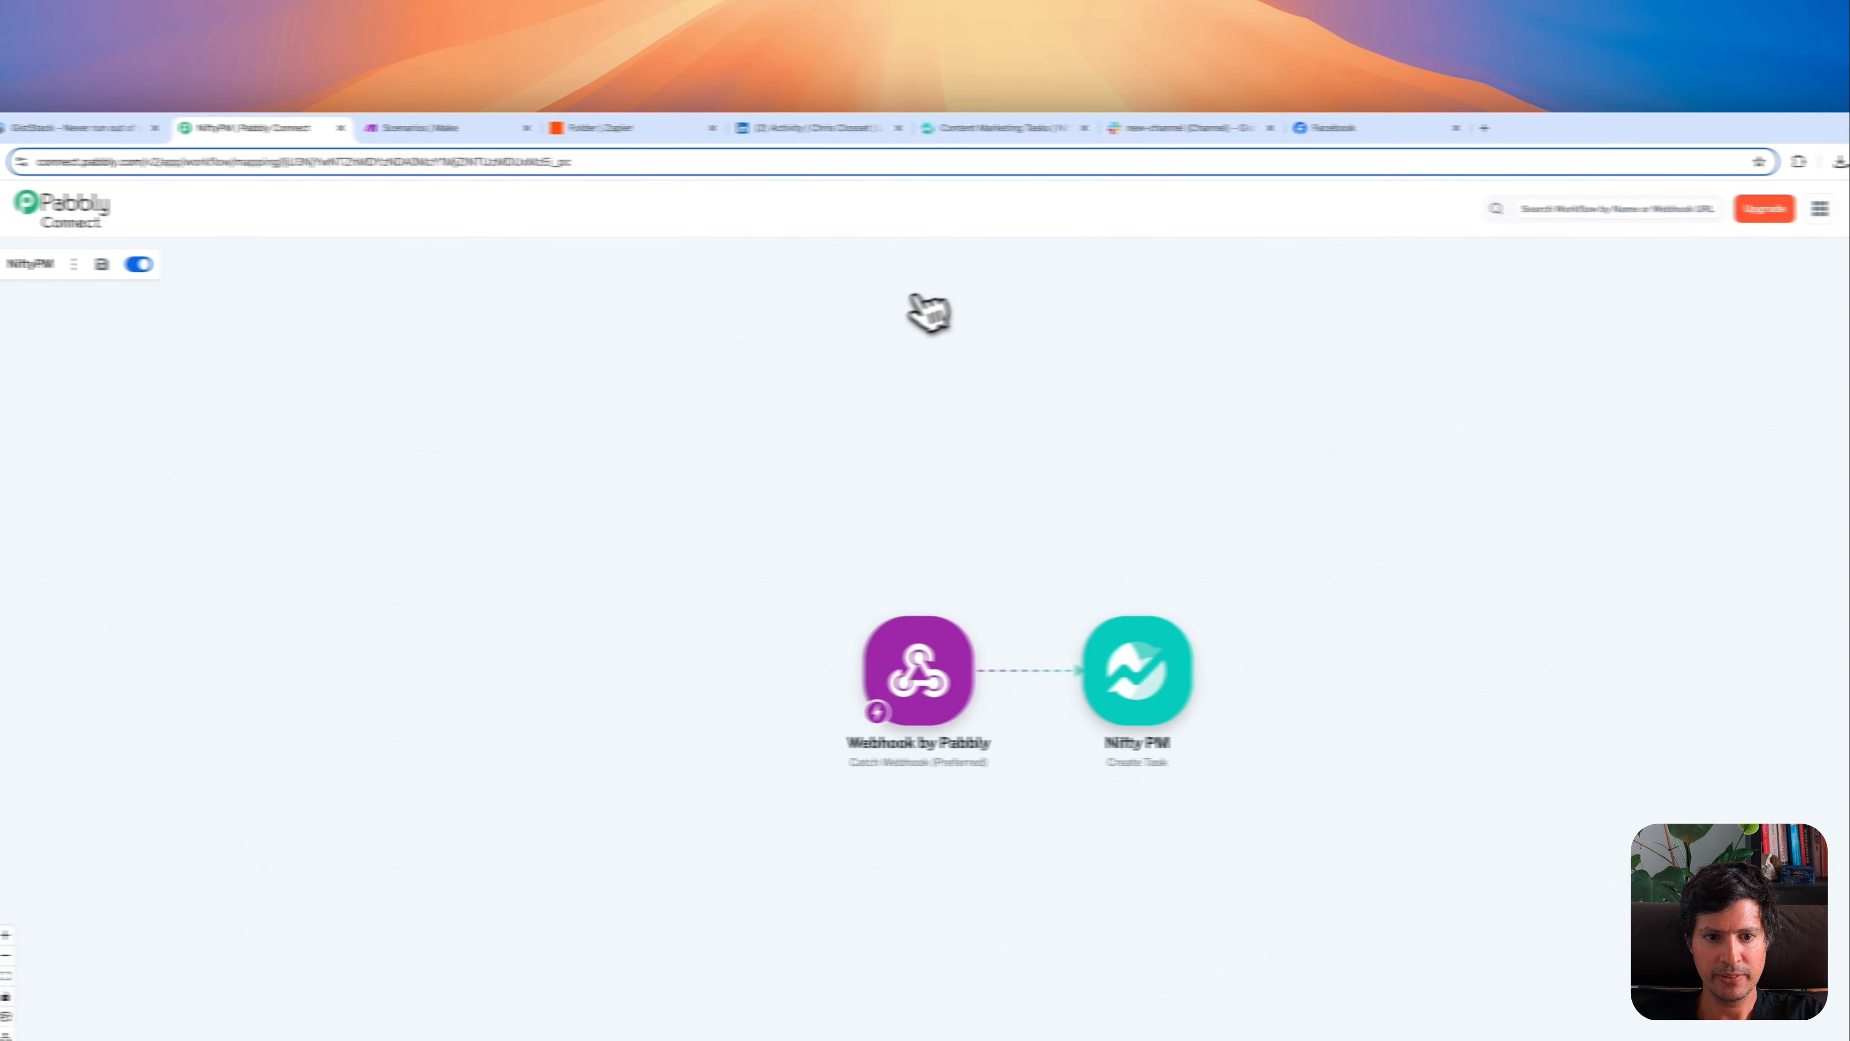
- Save the "Pabbly Nifty PM Example" webhook in GistStack
click(240, 130)
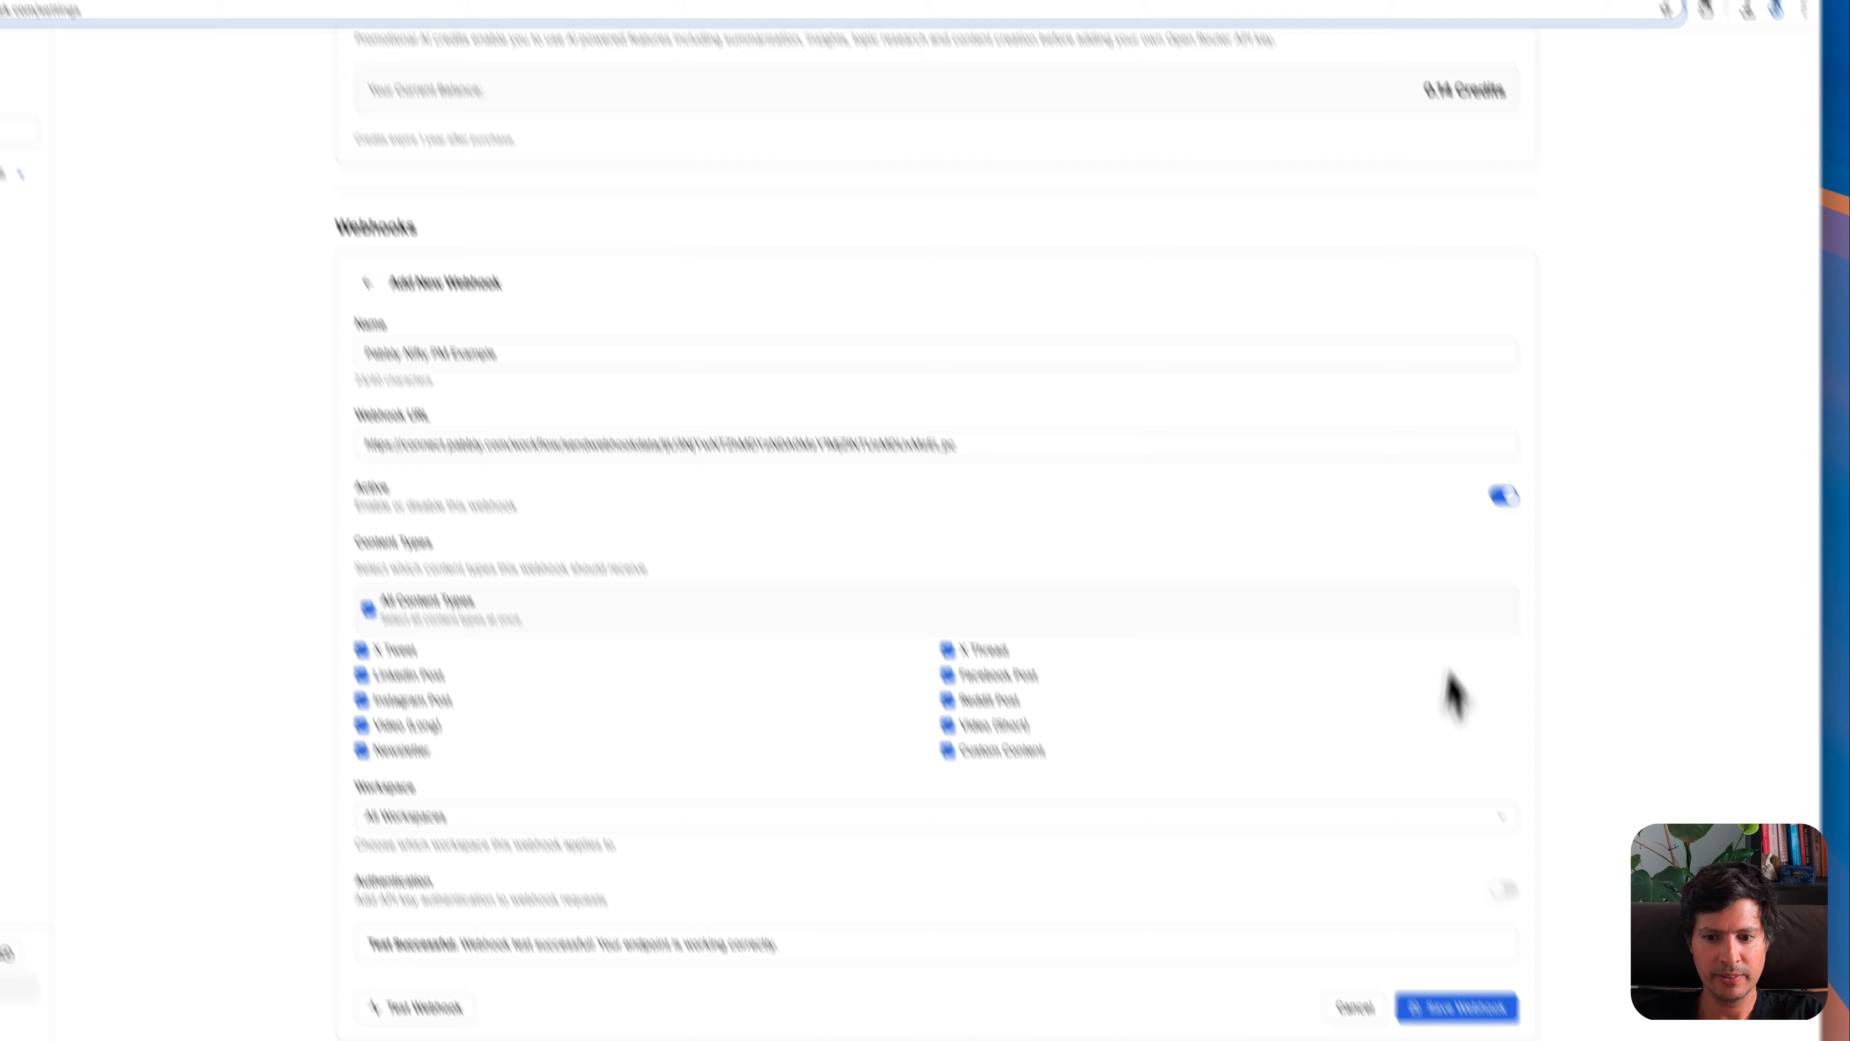
click(1379, 863)
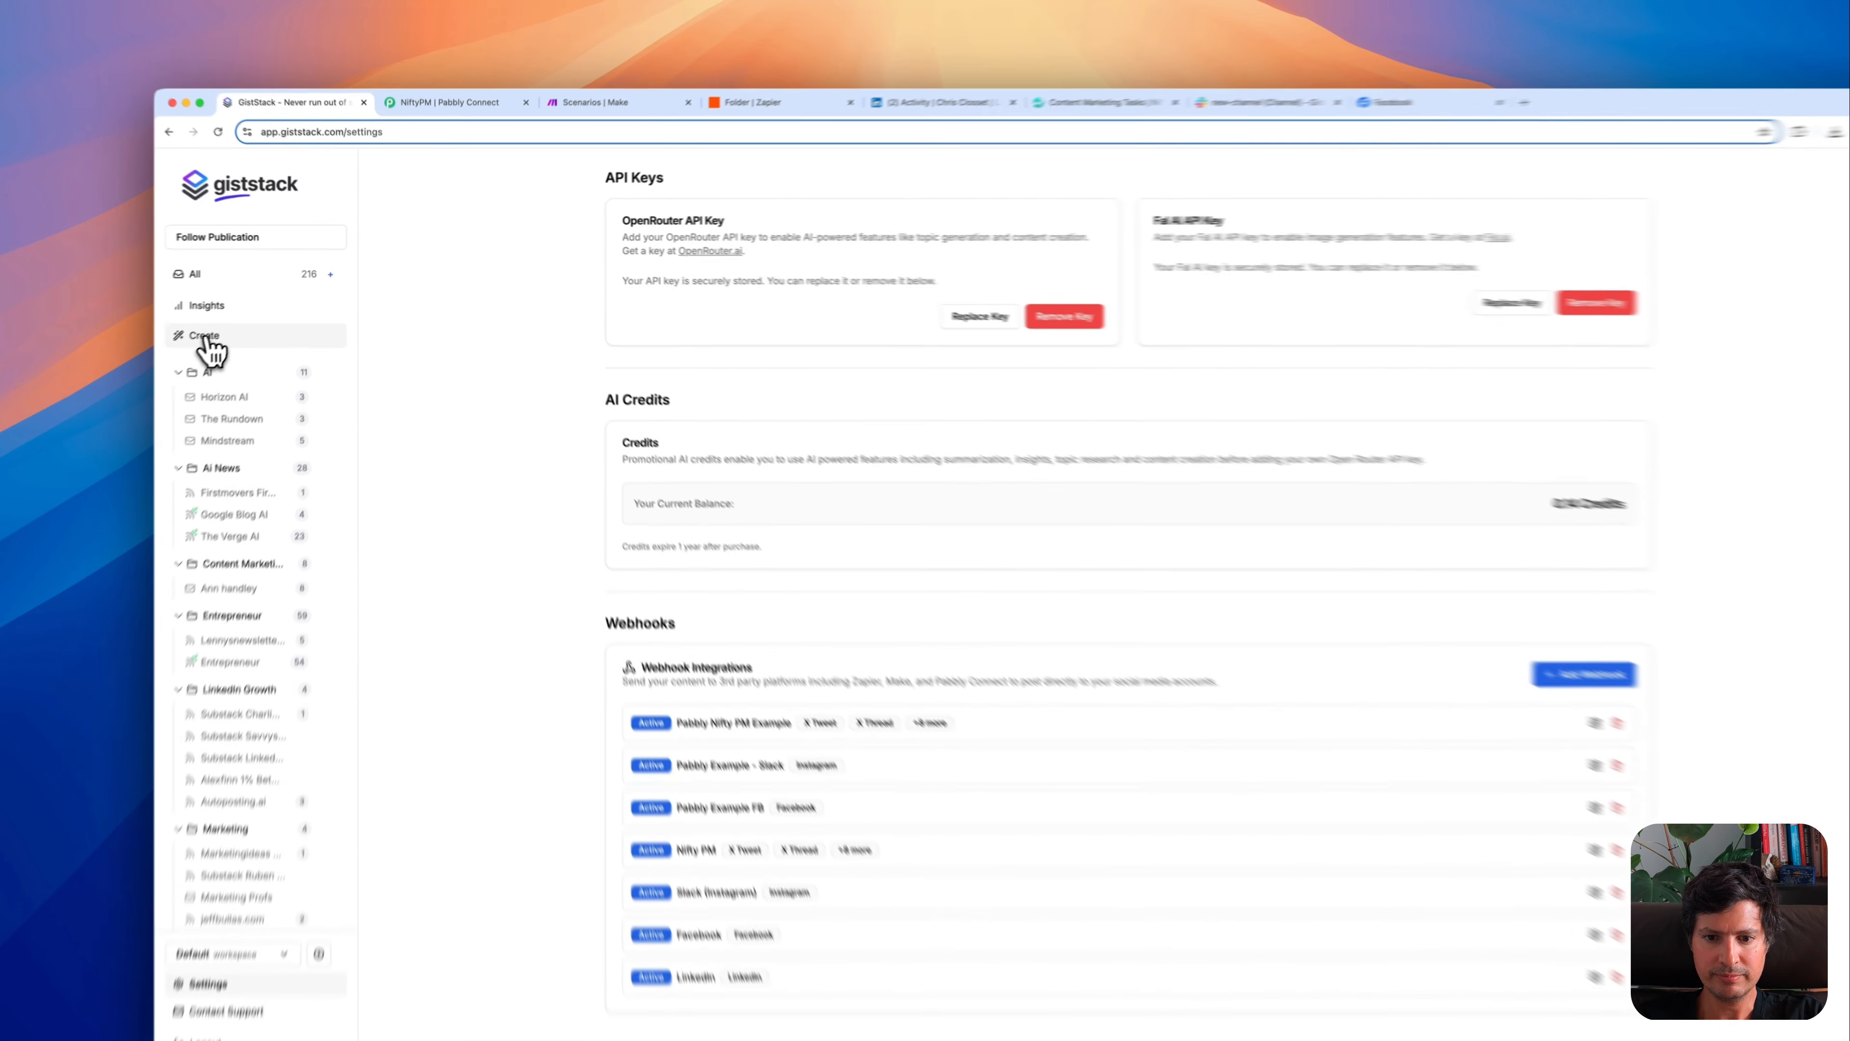
- Create a Facebook post from the "Perplexity AI Strikes Major Exclusive Deal with Airtel in India" topic
click(246, 319)
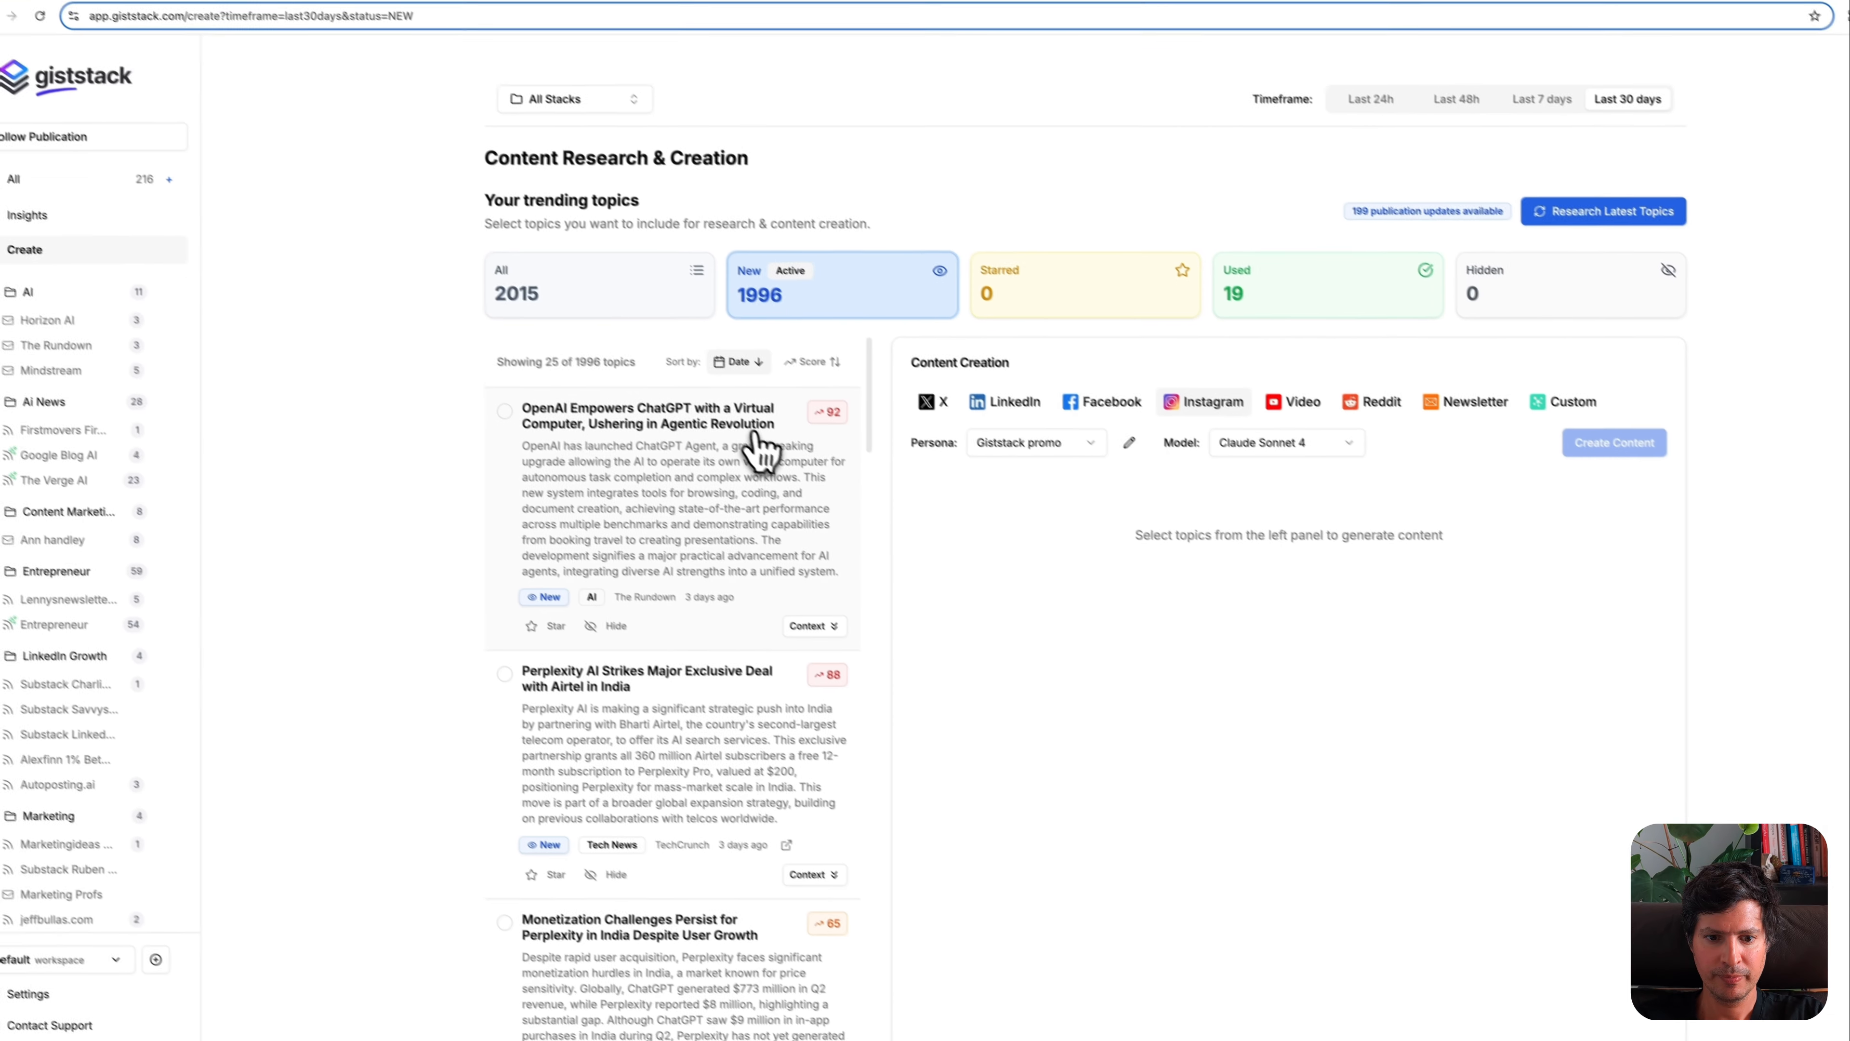
click(548, 669)
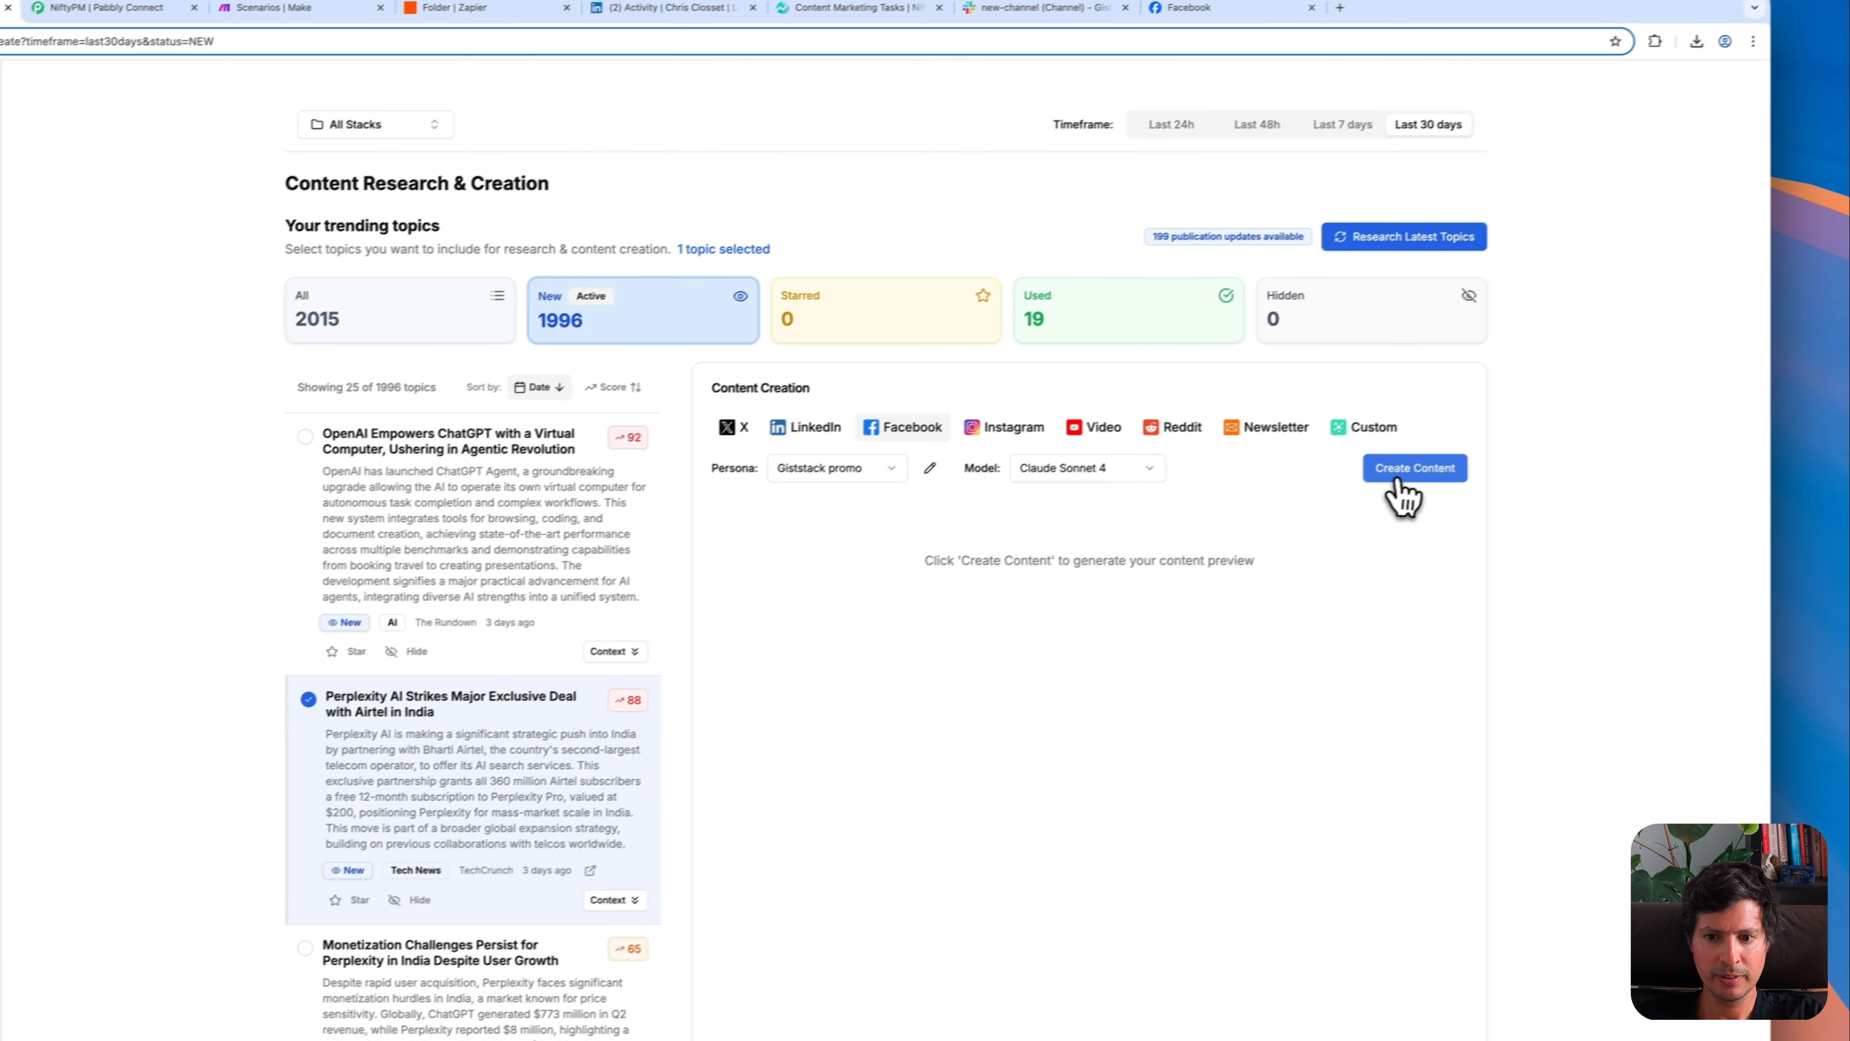
click(1588, 424)
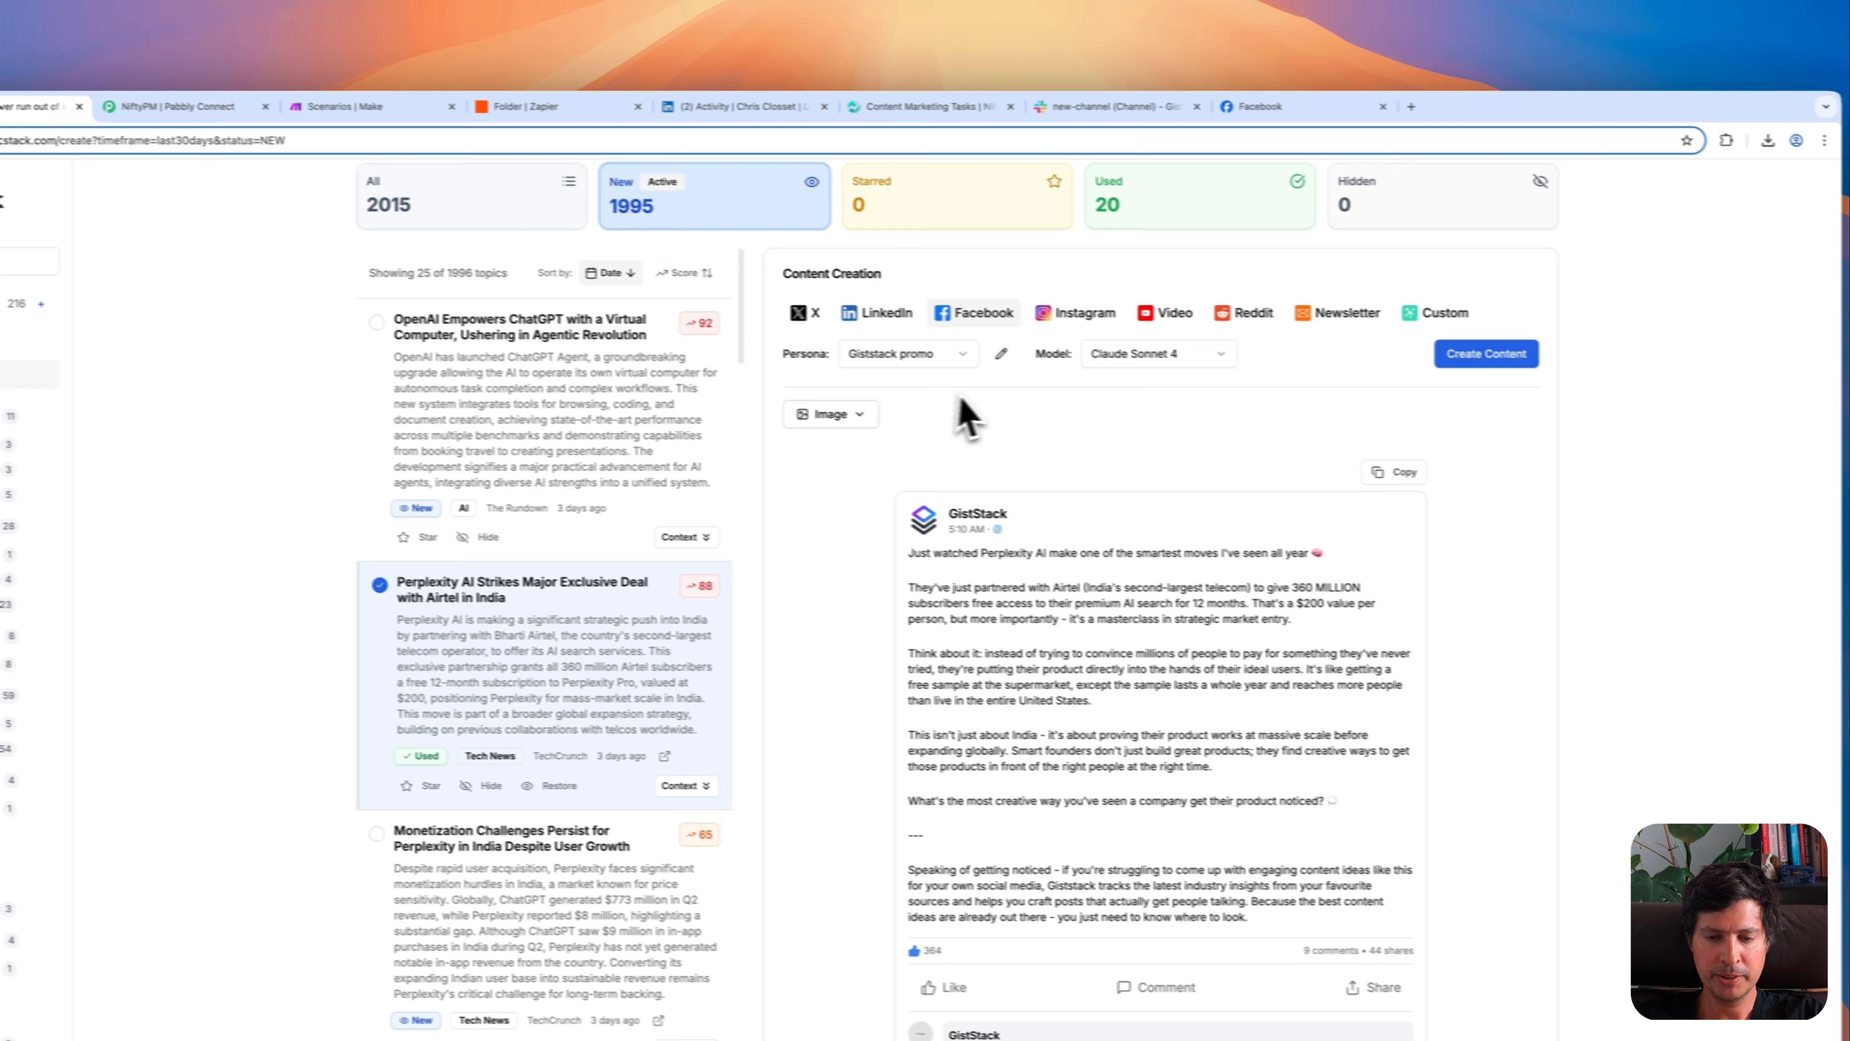
- Generate one 1:1 image for the Facebook post with the Flux Schnell model
click(825, 417)
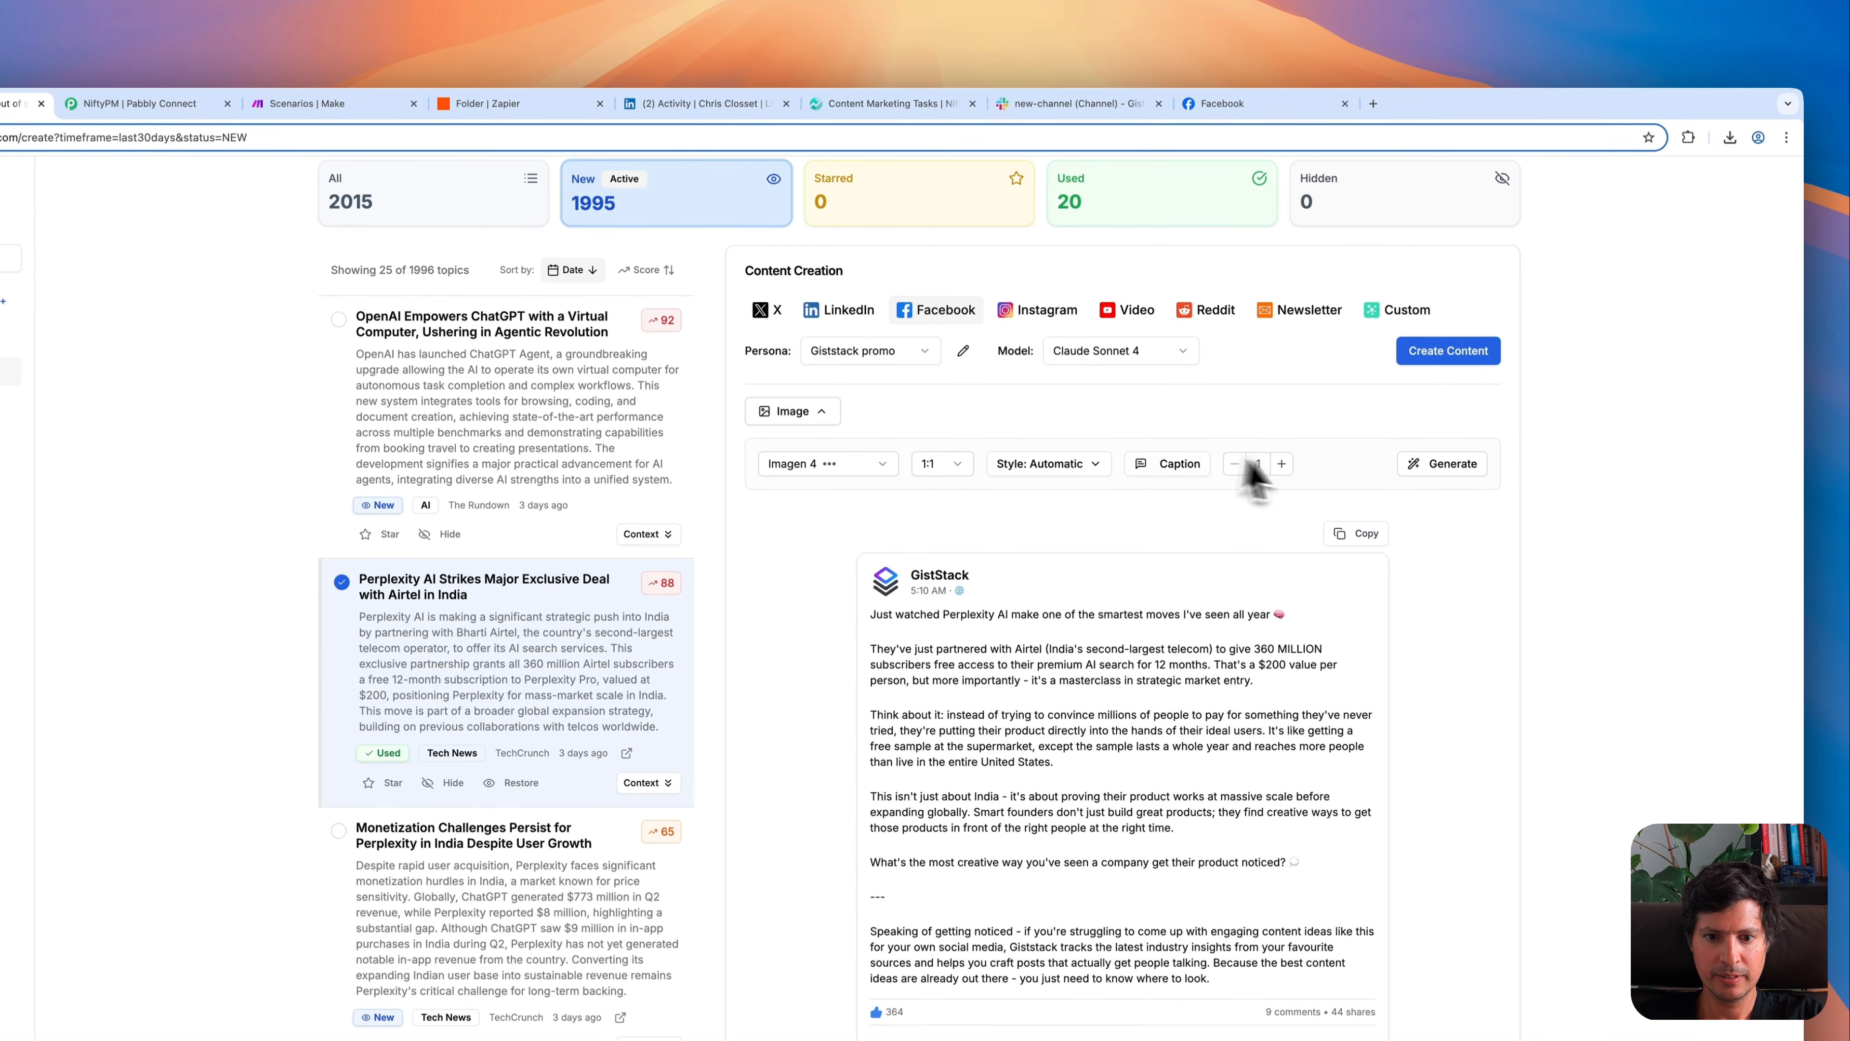
click(887, 464)
click(823, 501)
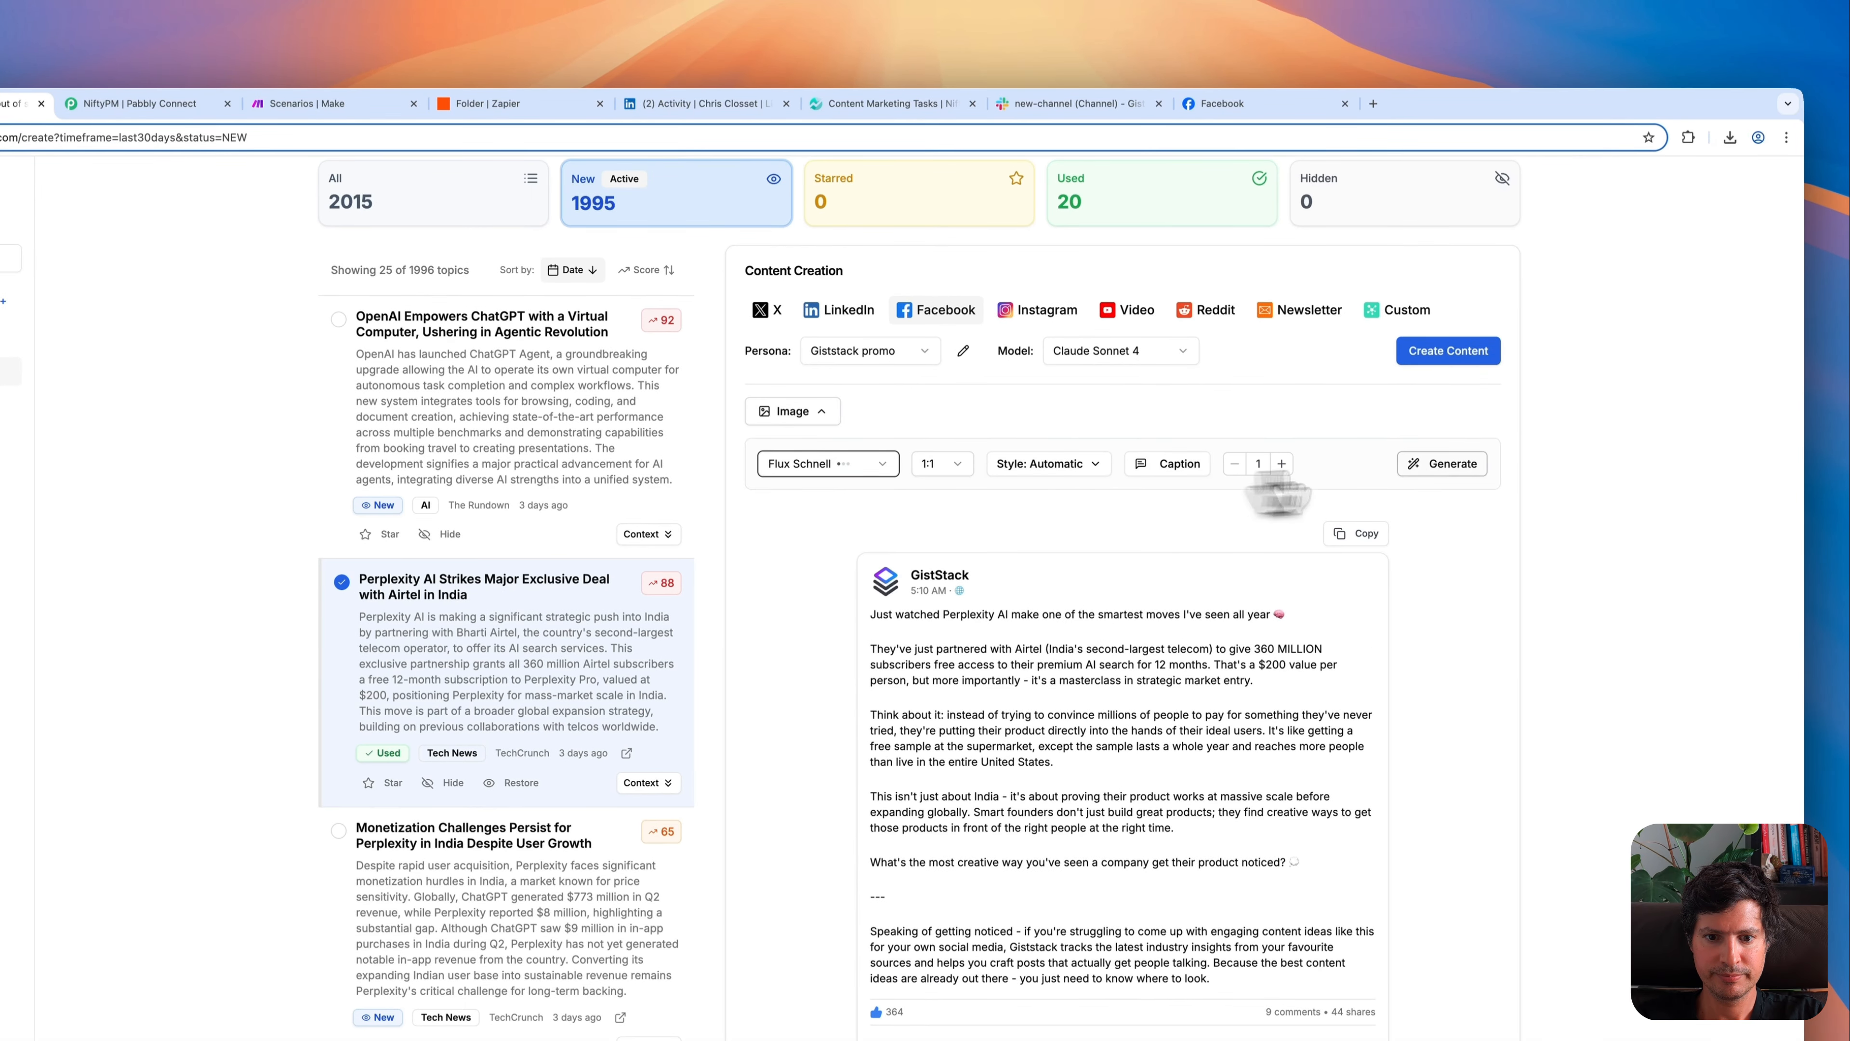
click(1465, 464)
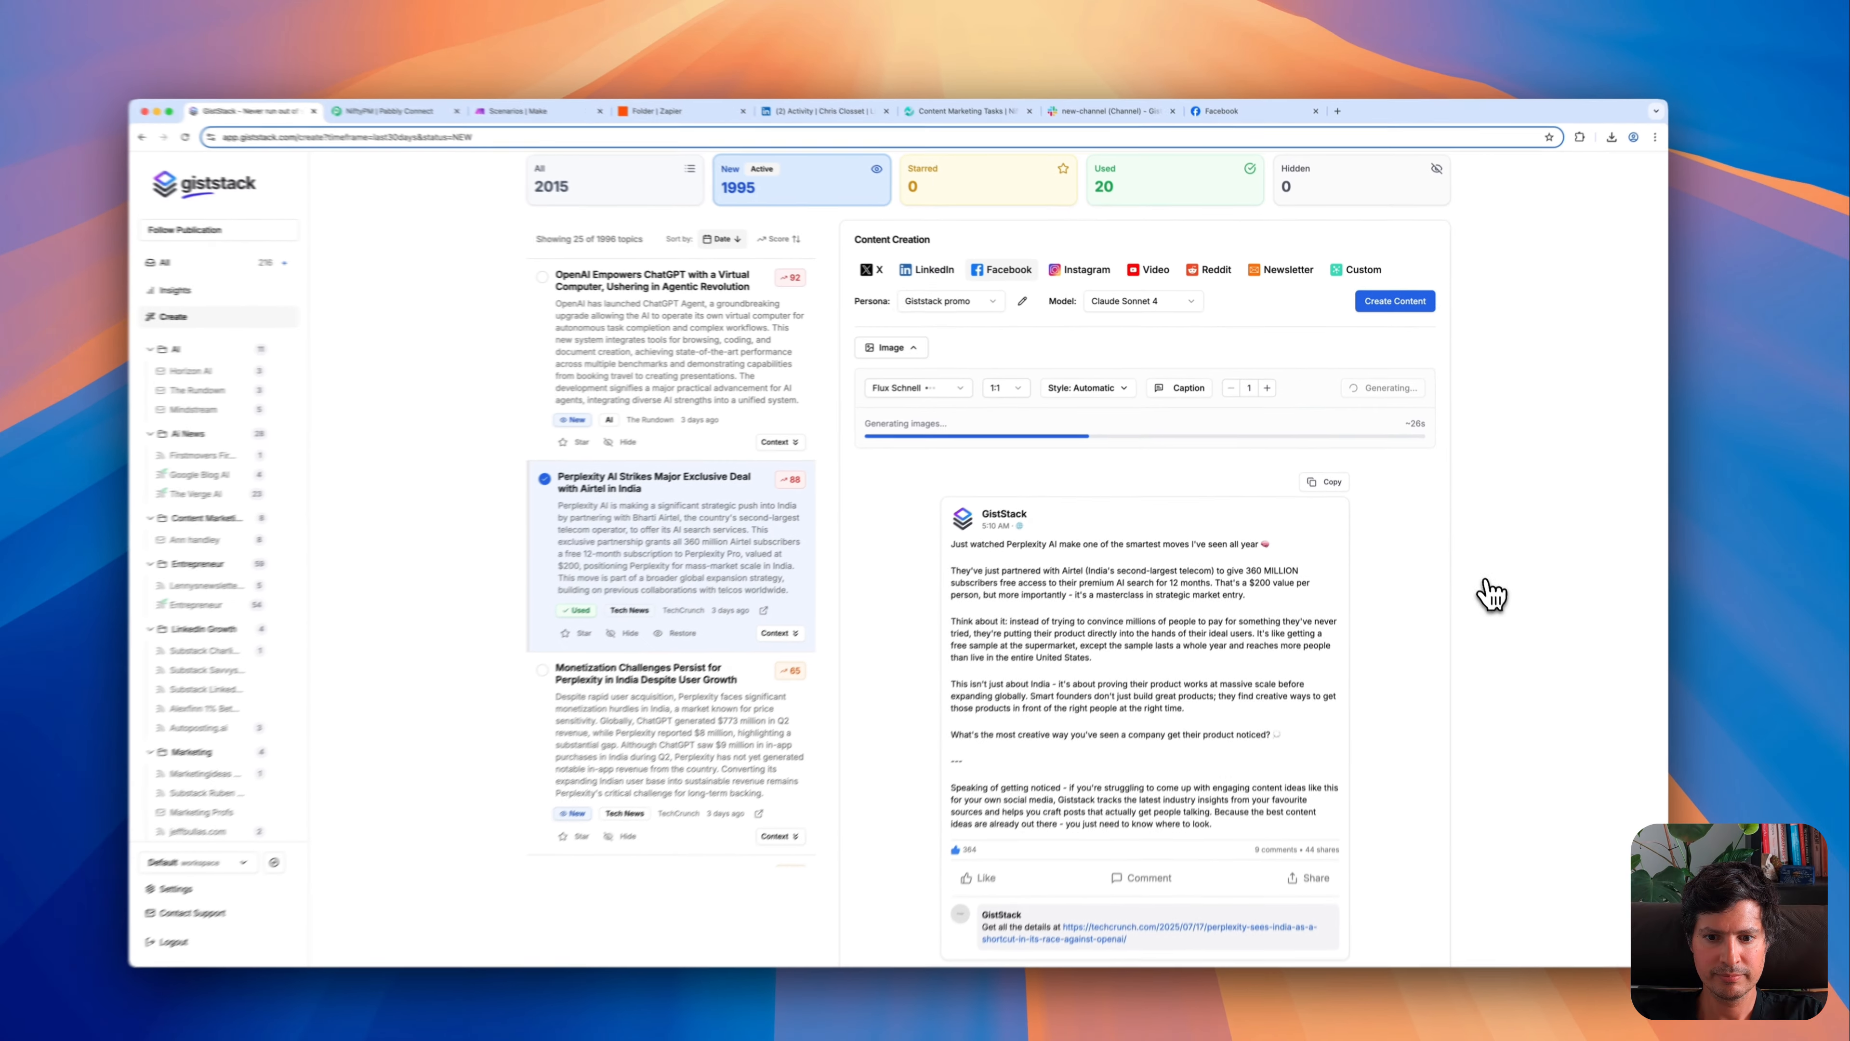
- Send the Facebook post to the Pabbly Nifty PM Example webhook and check its task in Nifty's Content Marketing project
scroll(1481, 577, down, 7)
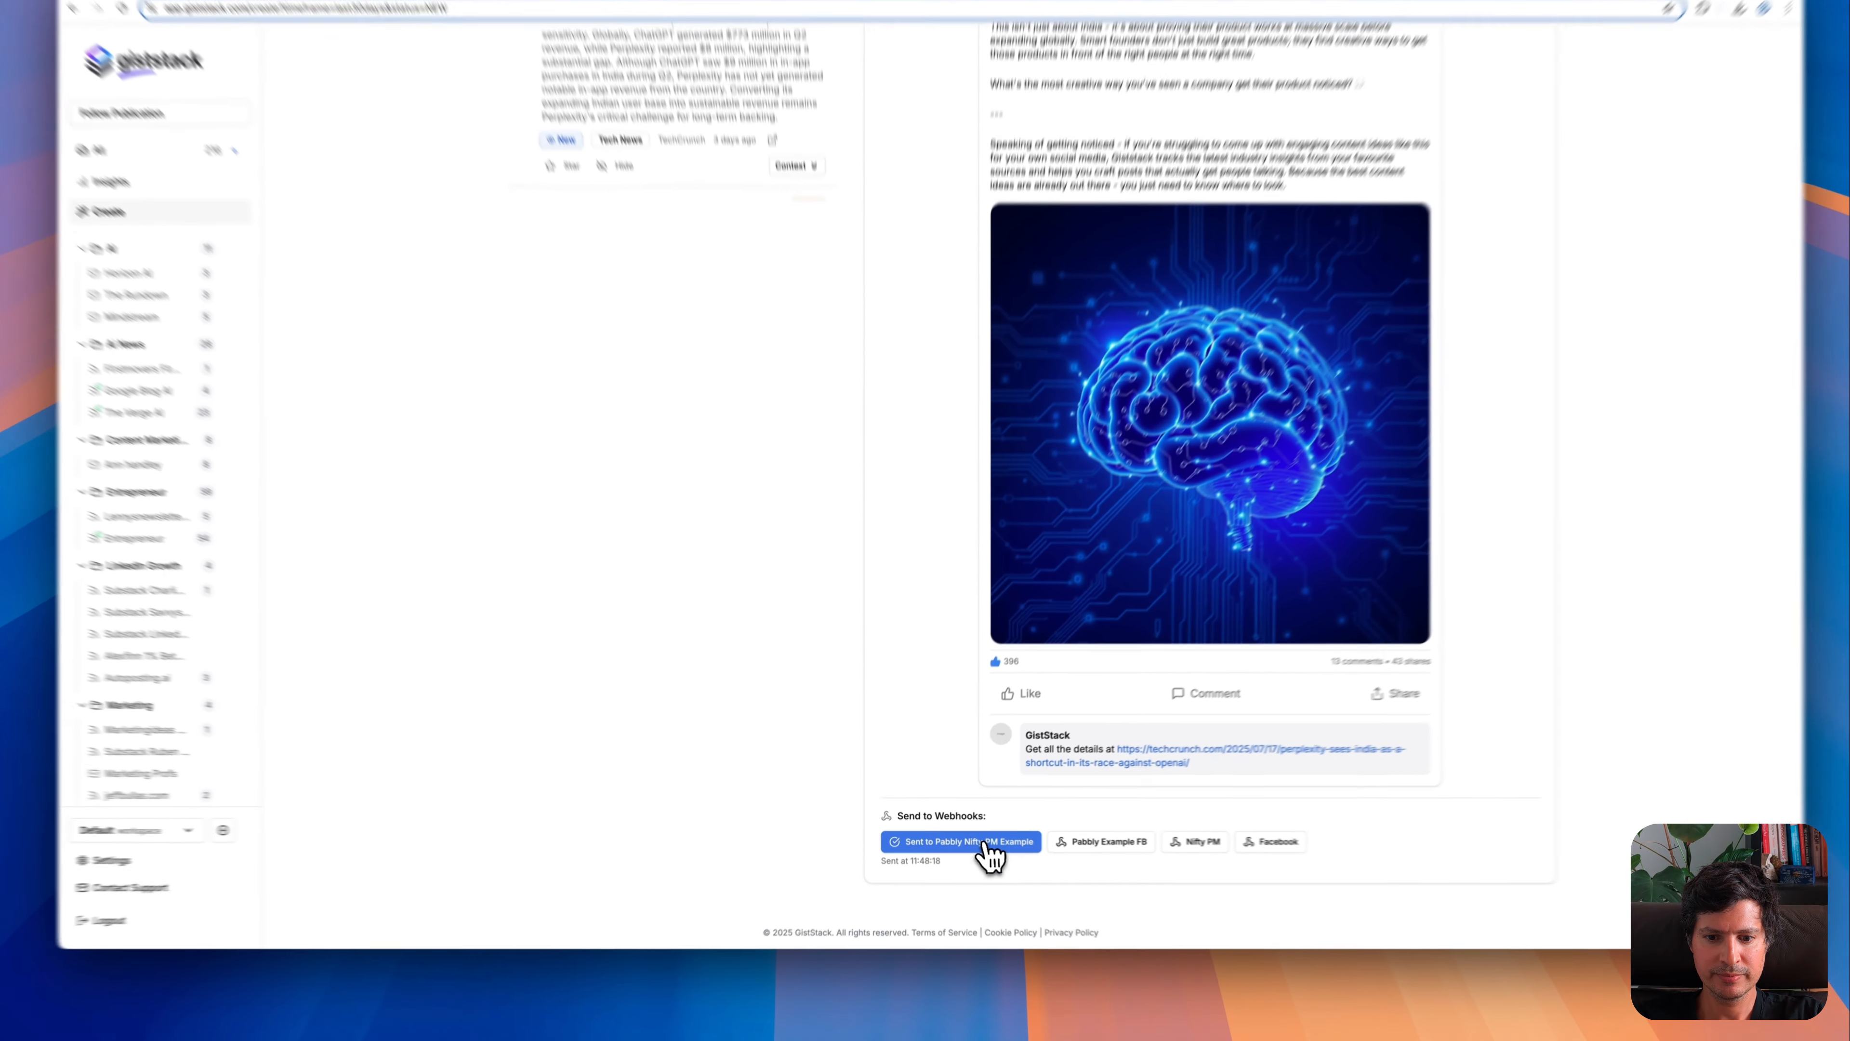
click(959, 838)
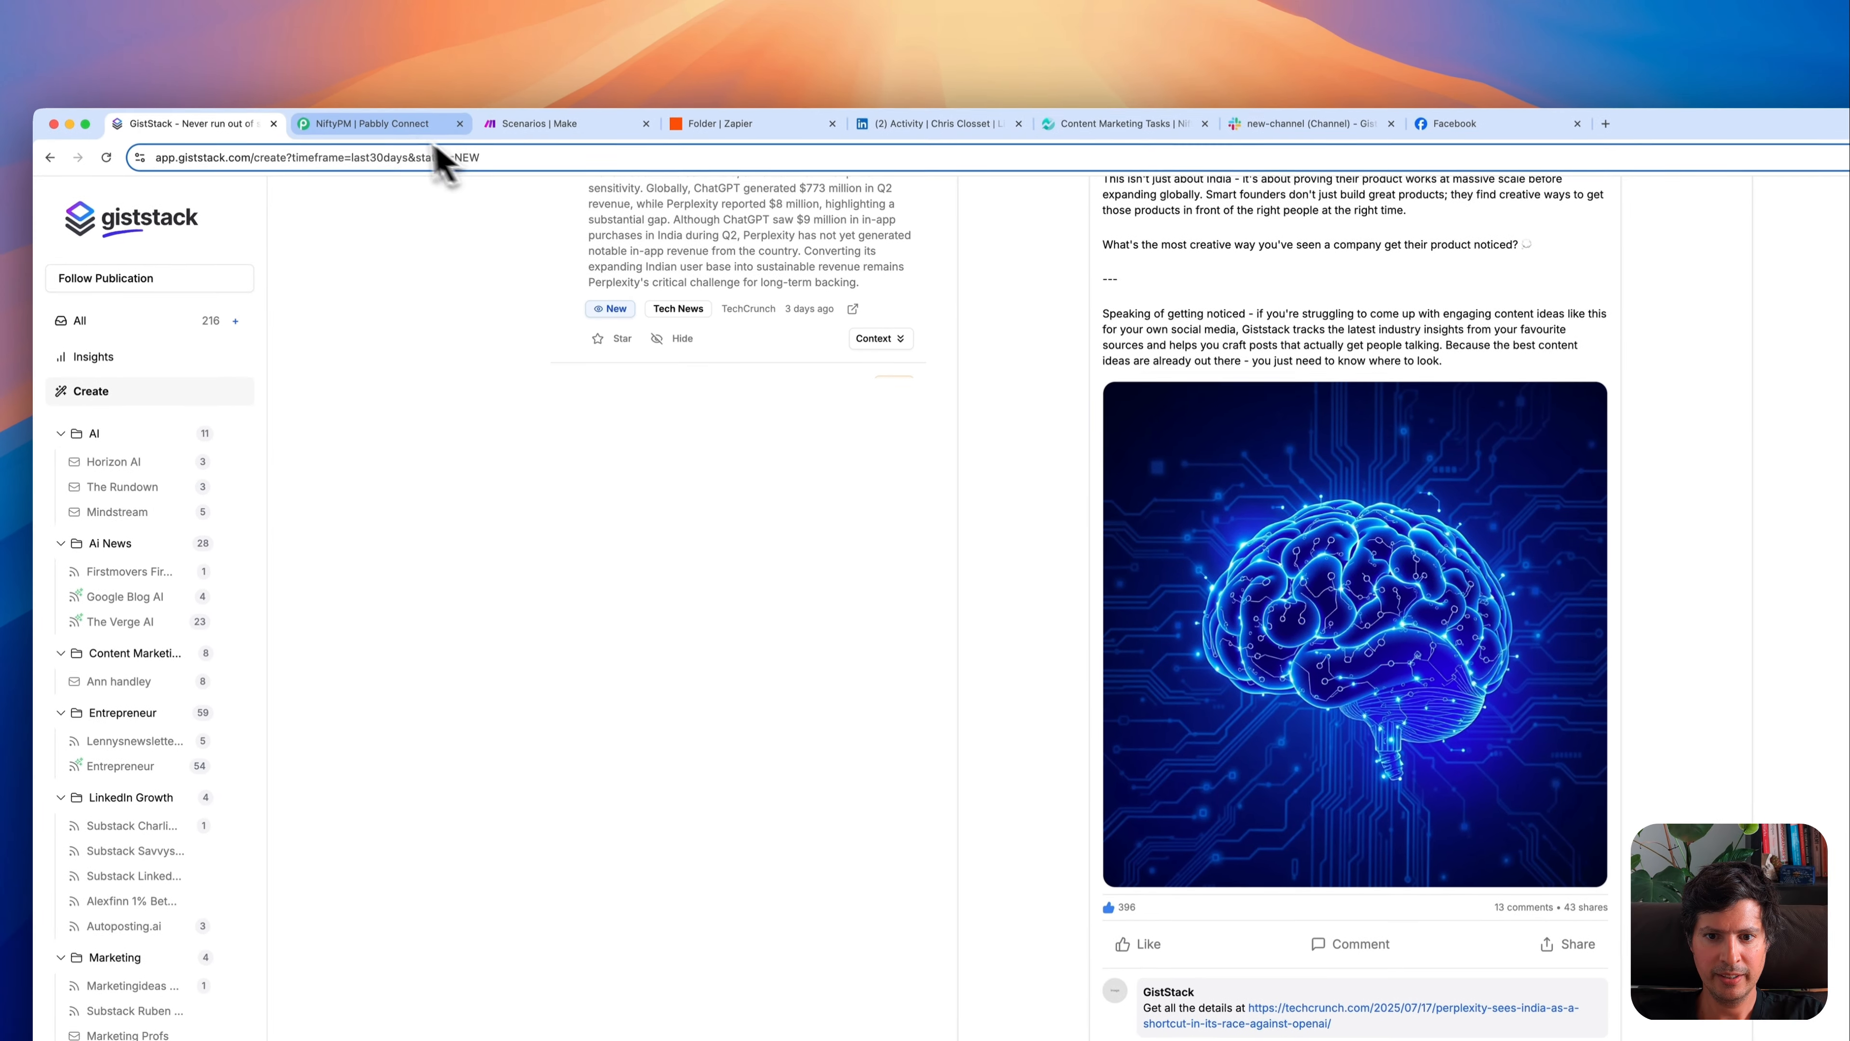
click(1063, 131)
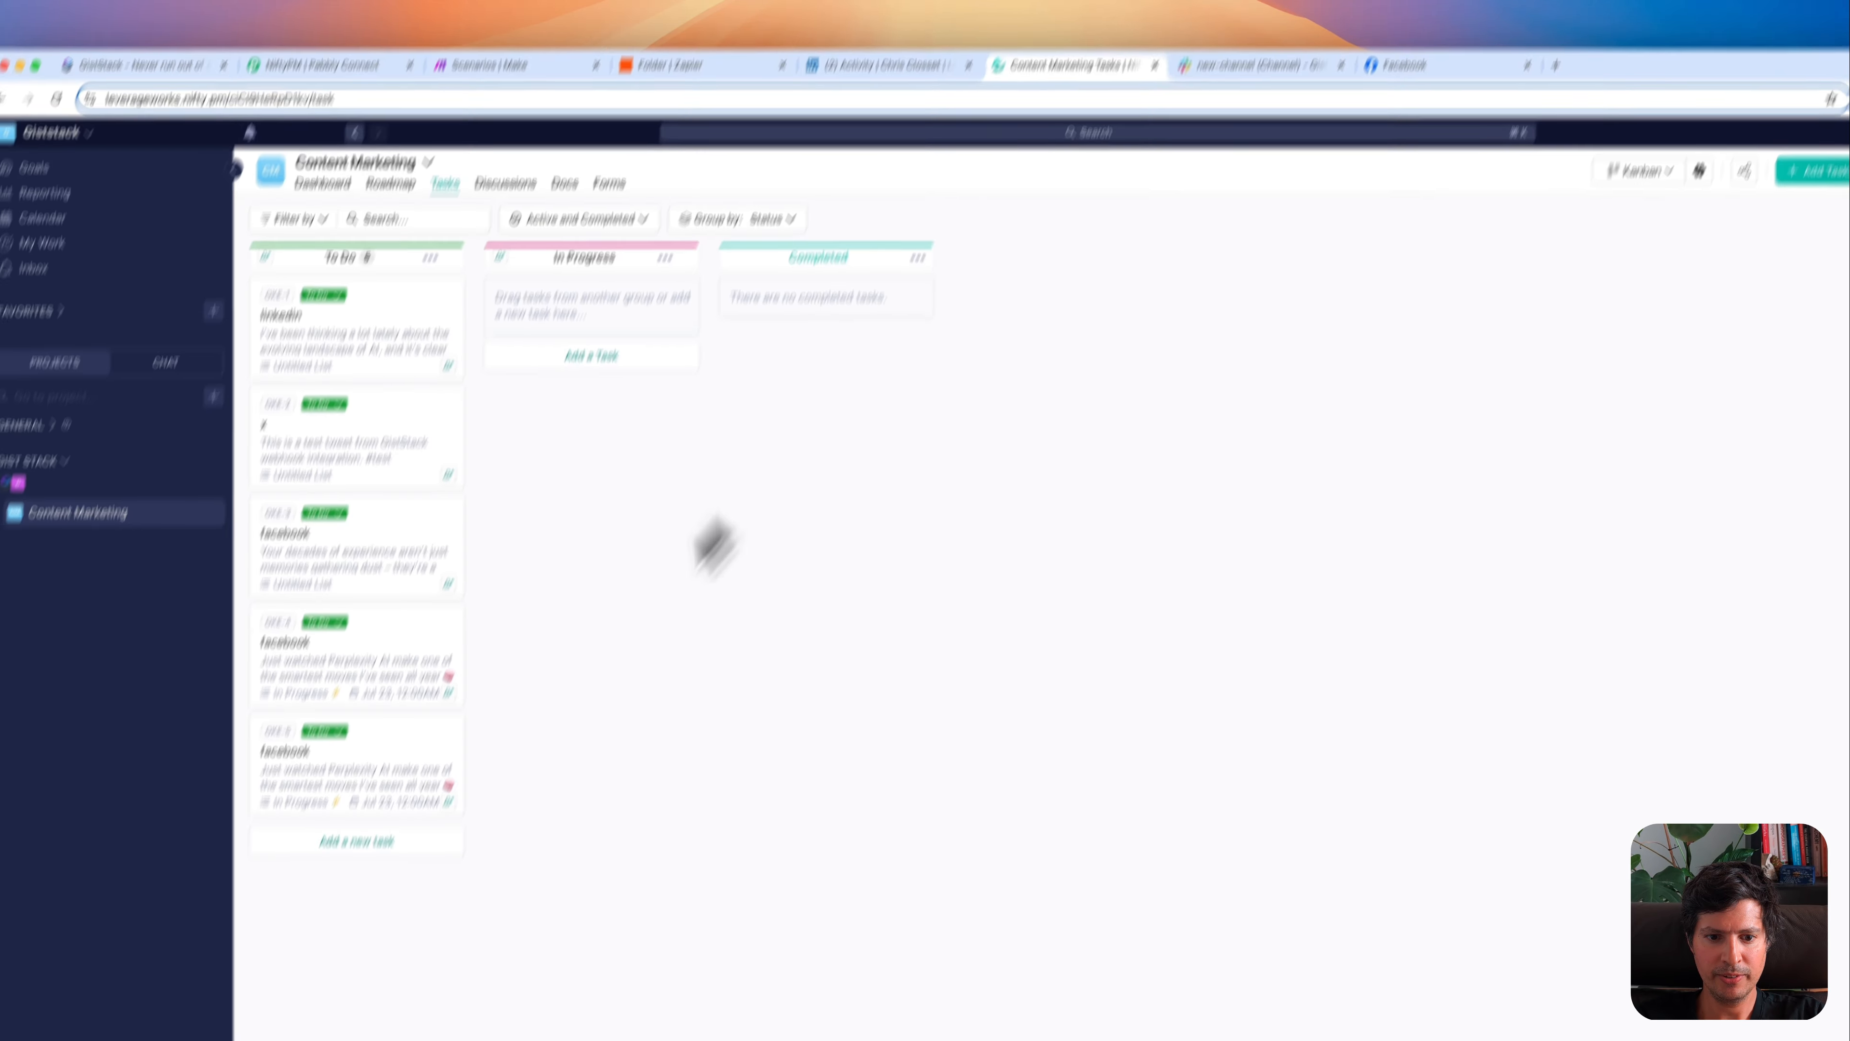
click(381, 850)
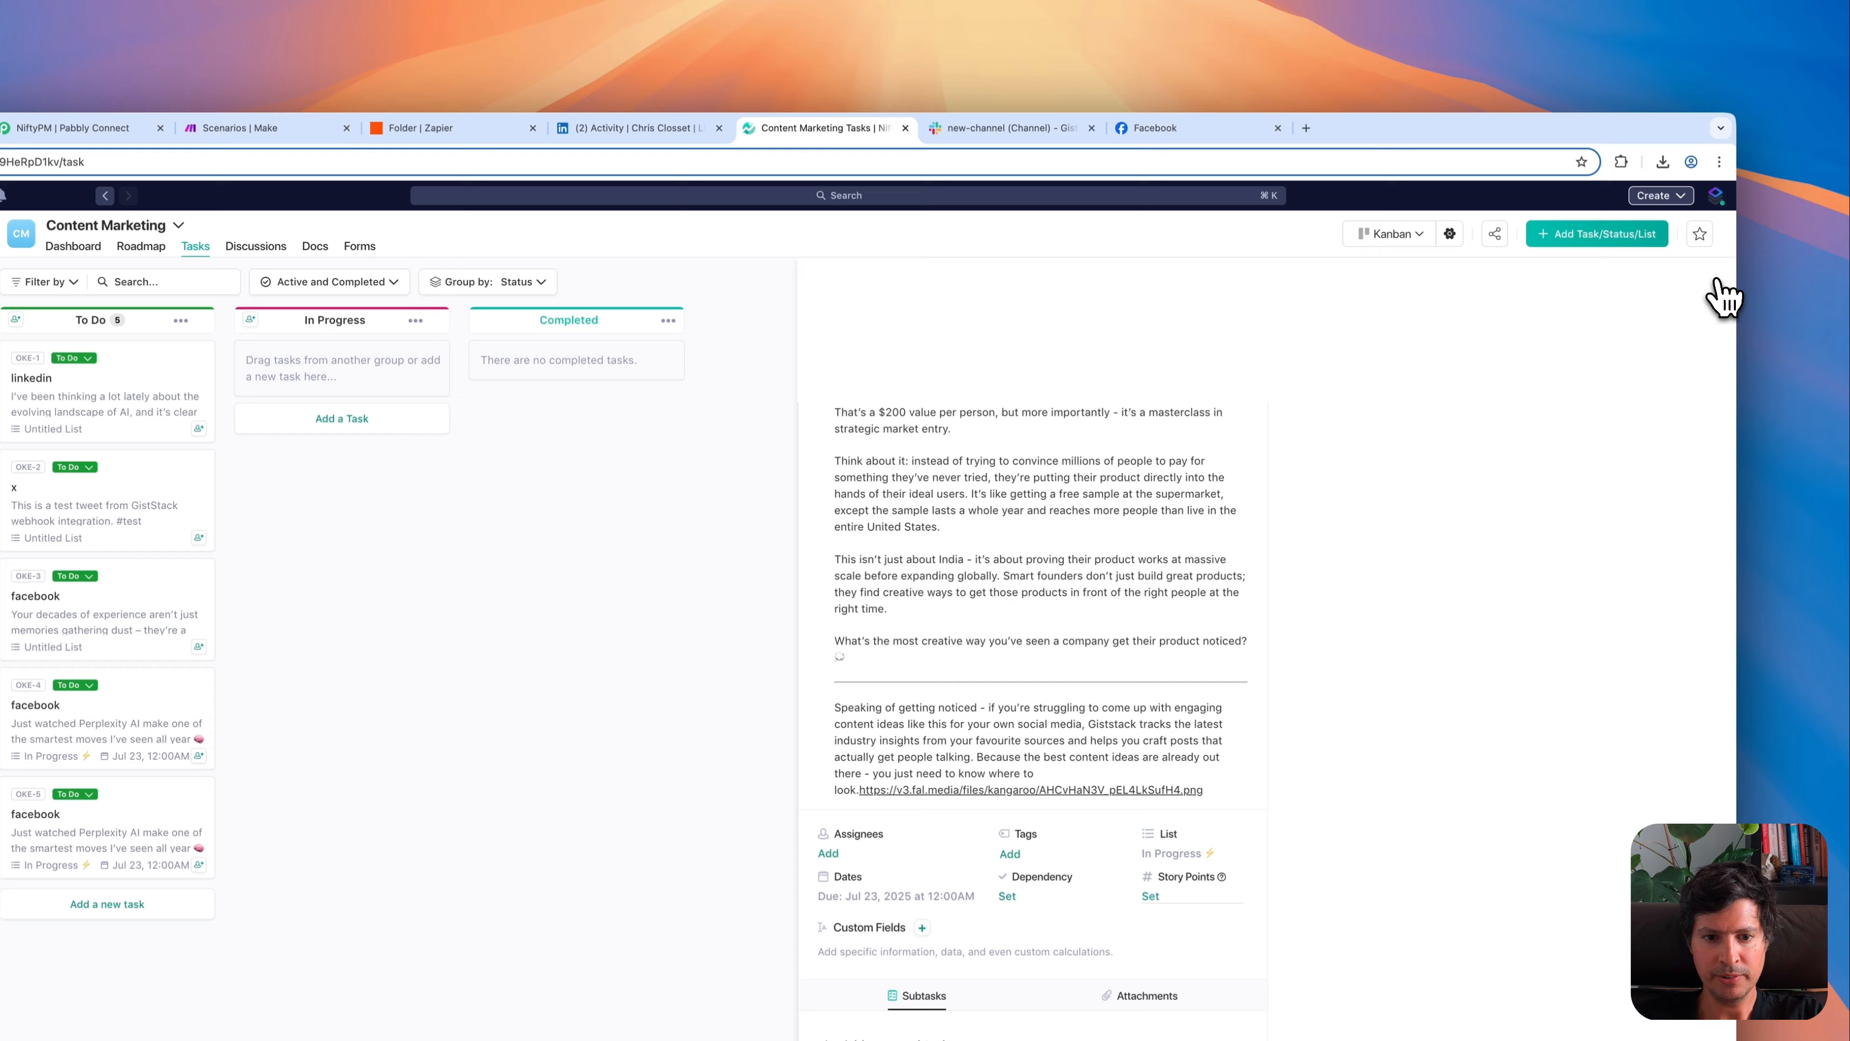
click(1712, 277)
click(271, 127)
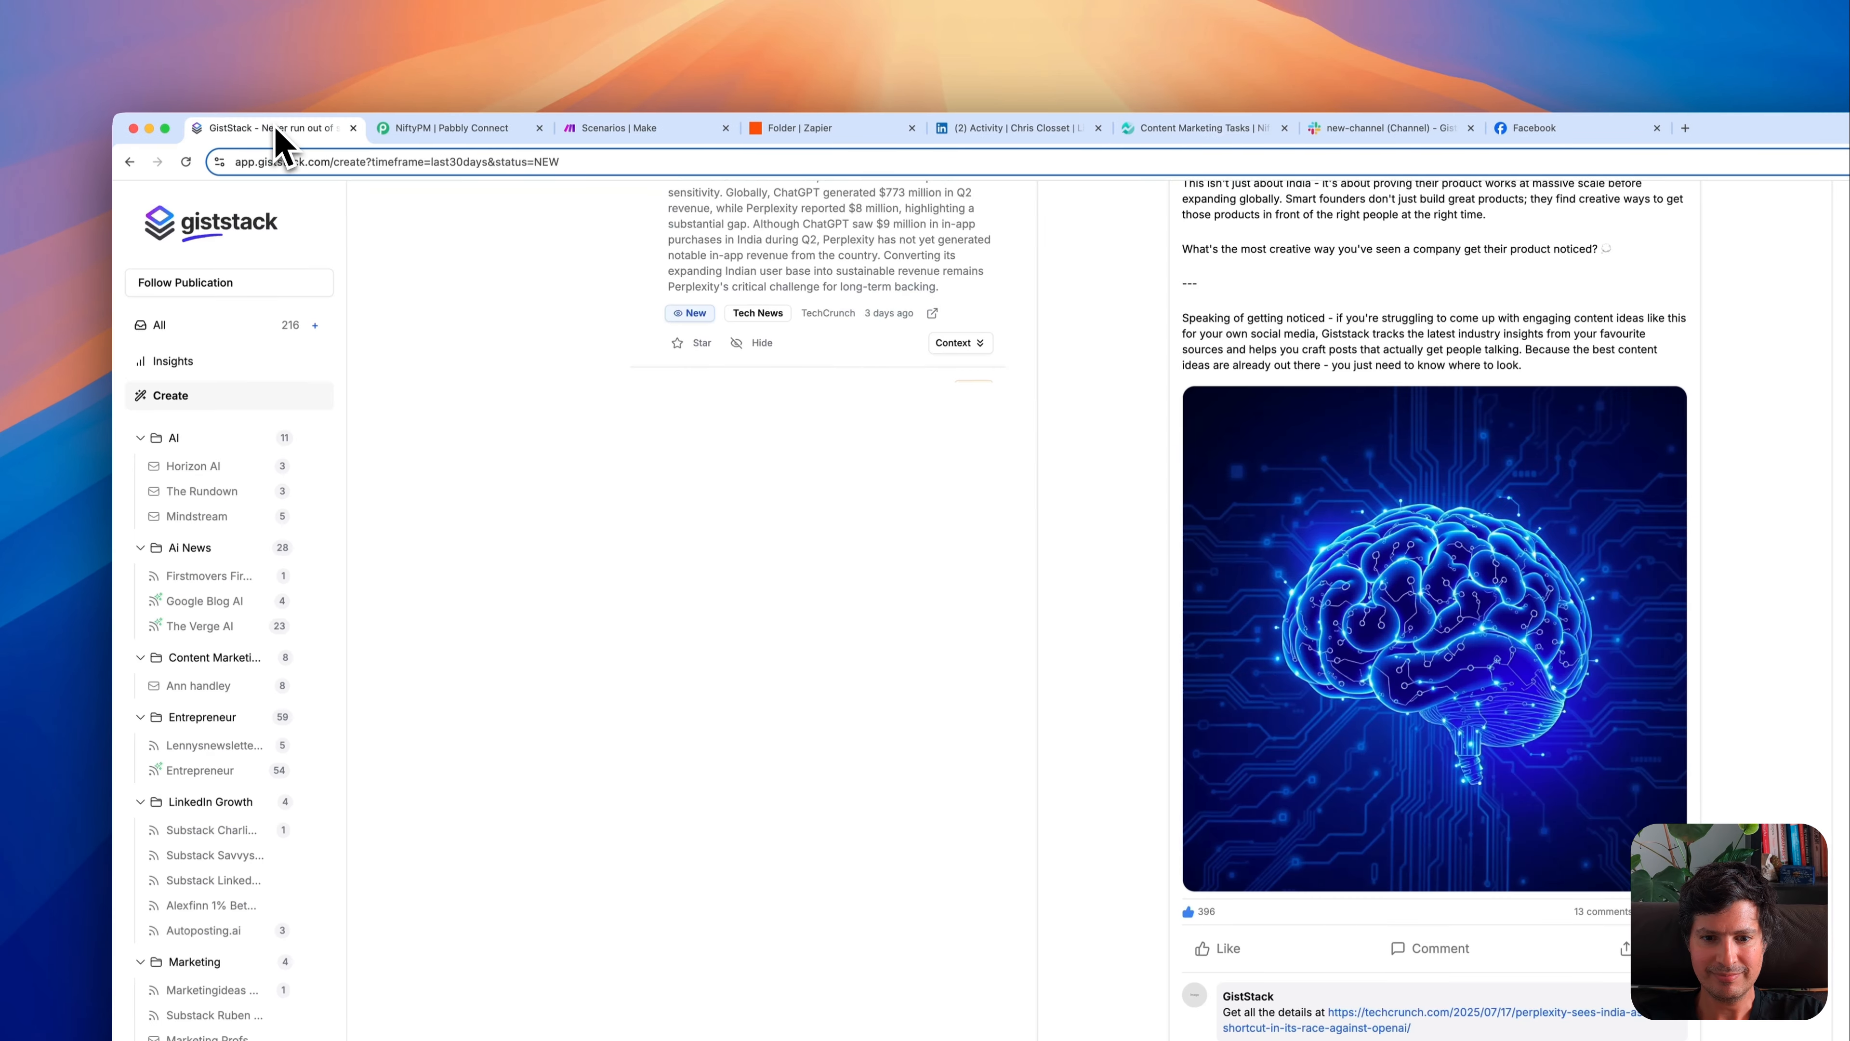